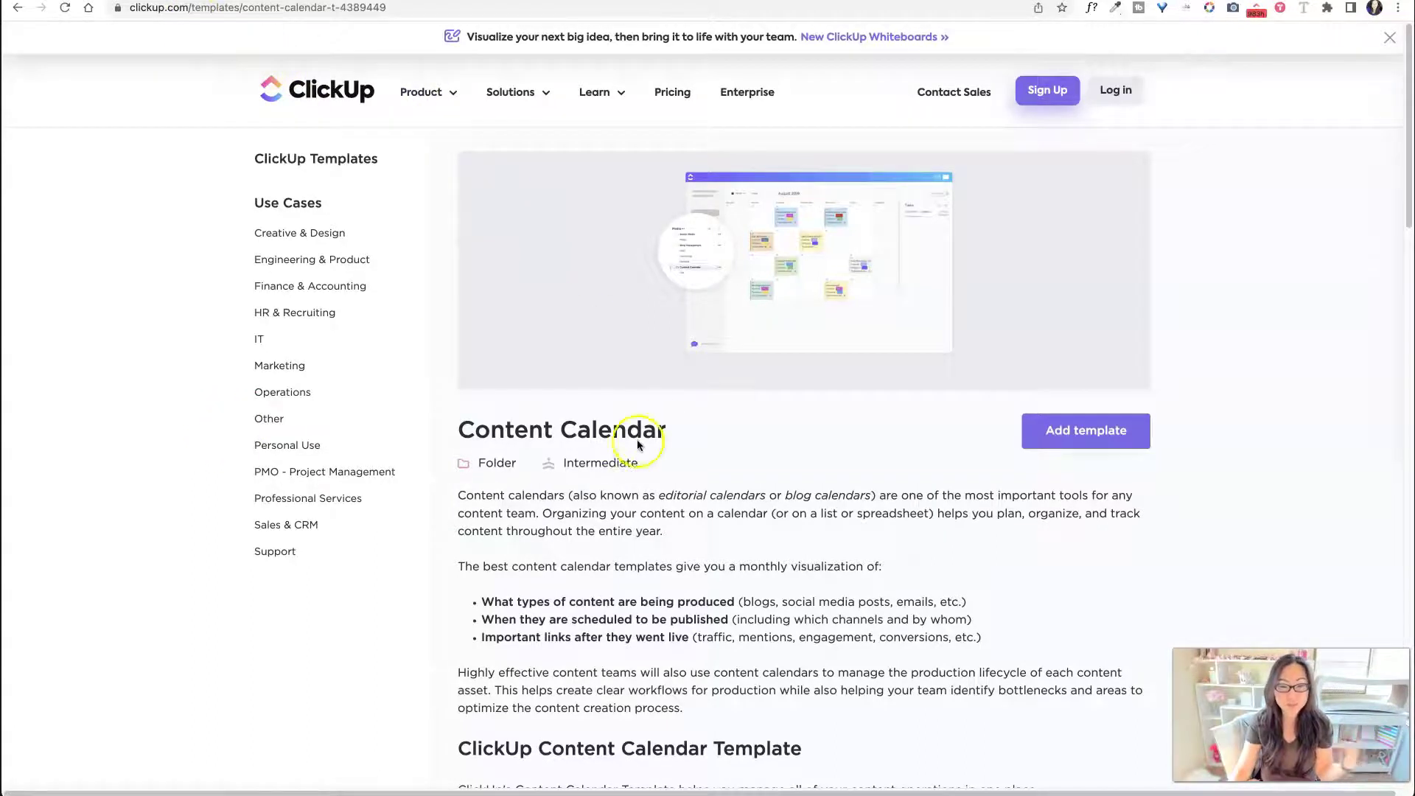
Add ClickUp's Content Calendar template from the templates page to the workspace
{"action": "left_click", "coordinate": [1082, 436]}
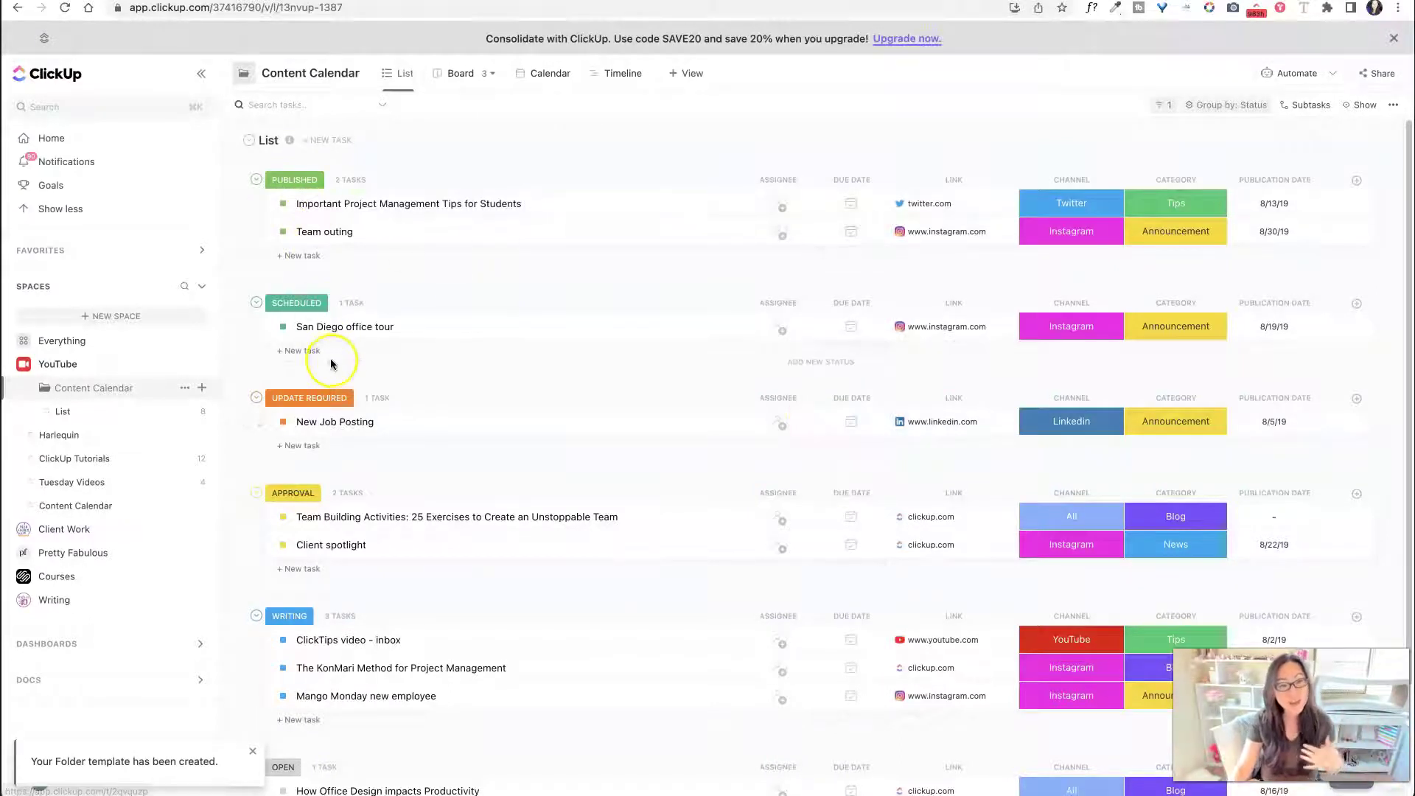
Scroll down the new Content Calendar list to review its sample posts grouped by status
{"action": "scroll", "coordinate": [336, 483], "scroll_direction": "down", "scroll_amount": 3}
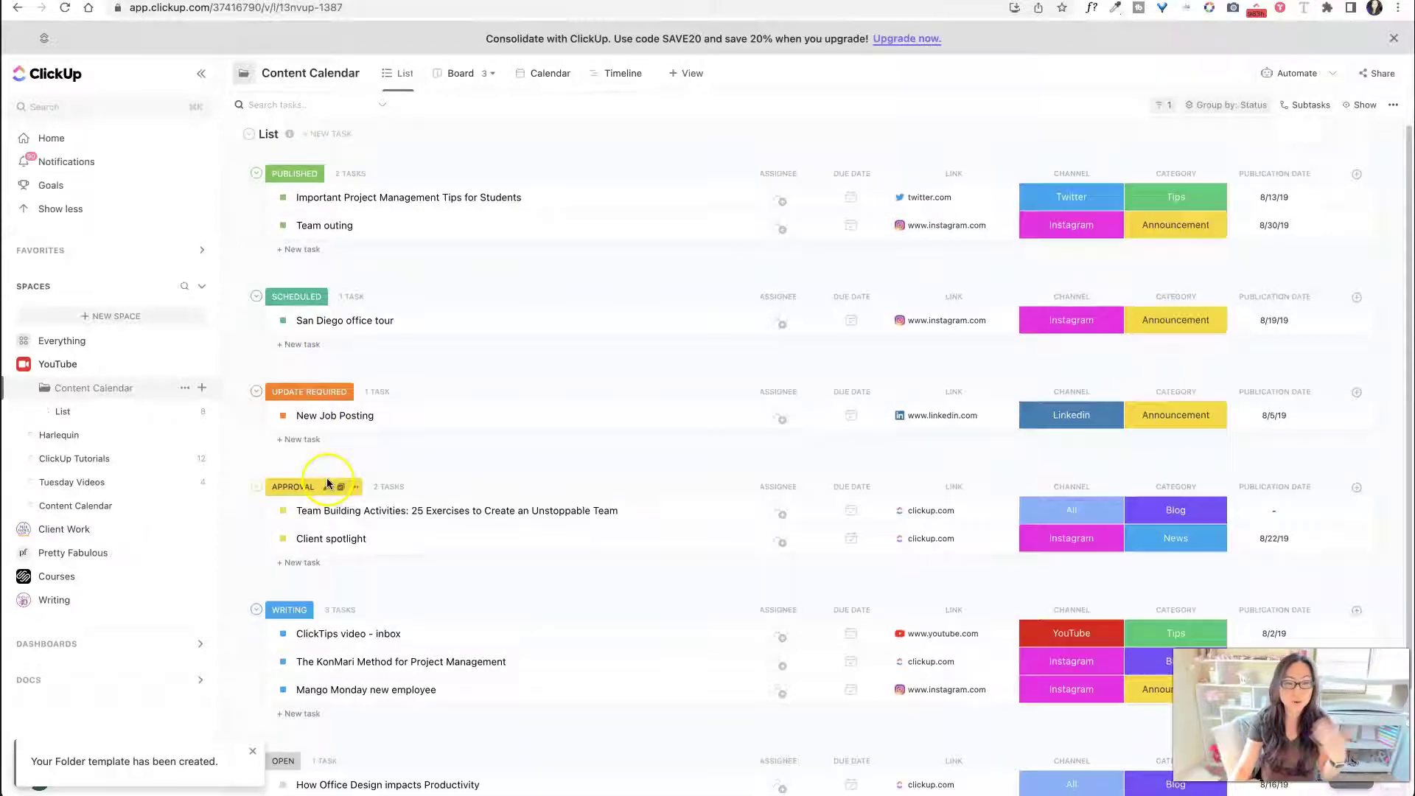
{"action": "scroll", "coordinate": [374, 509], "scroll_direction": "down", "scroll_amount": 2}
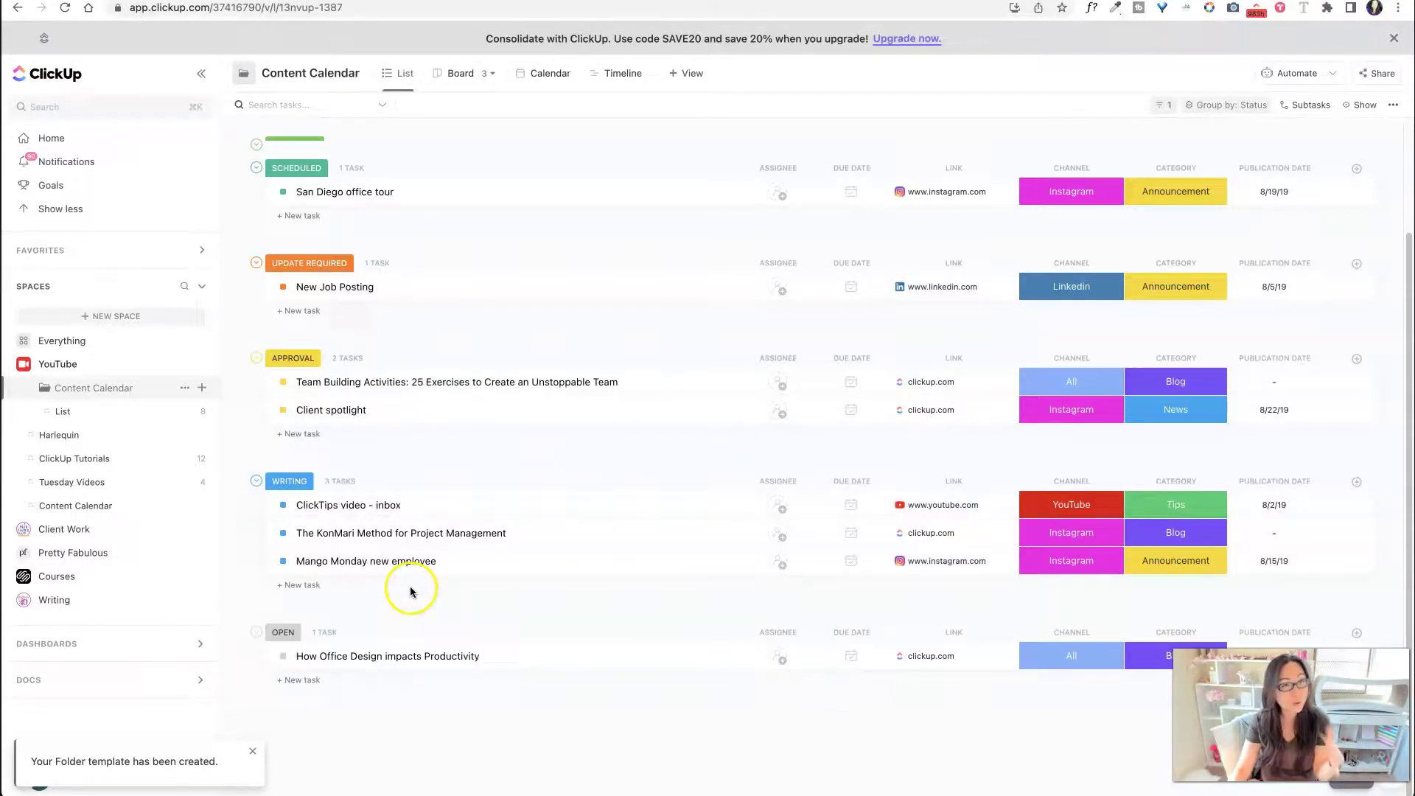
Create an 'Indesign Tutorial' task in the Open group and open its details
{"action": "left_click", "coordinate": [300, 680]}
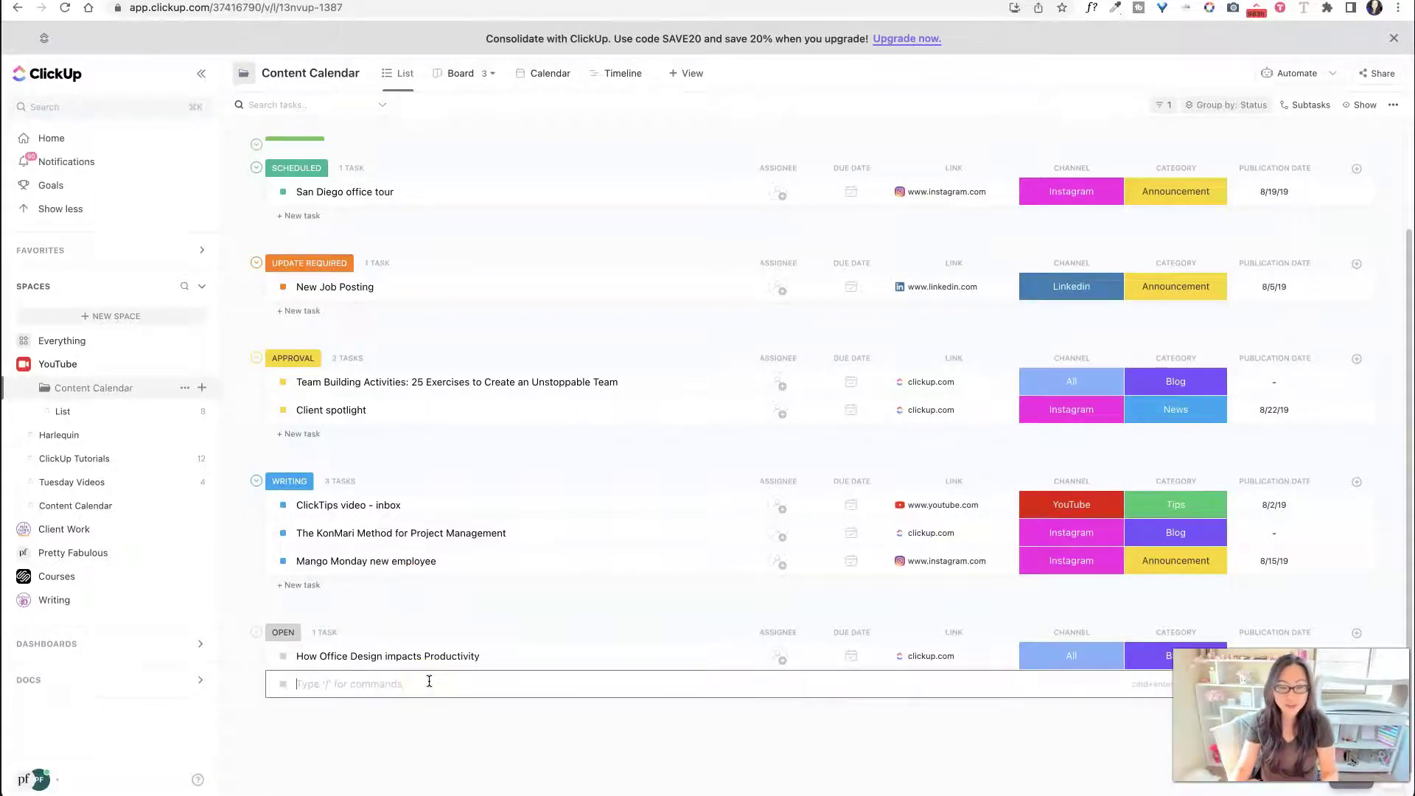
{"action": "scroll", "coordinate": [435, 671], "scroll_direction": "down", "scroll_amount": 1}
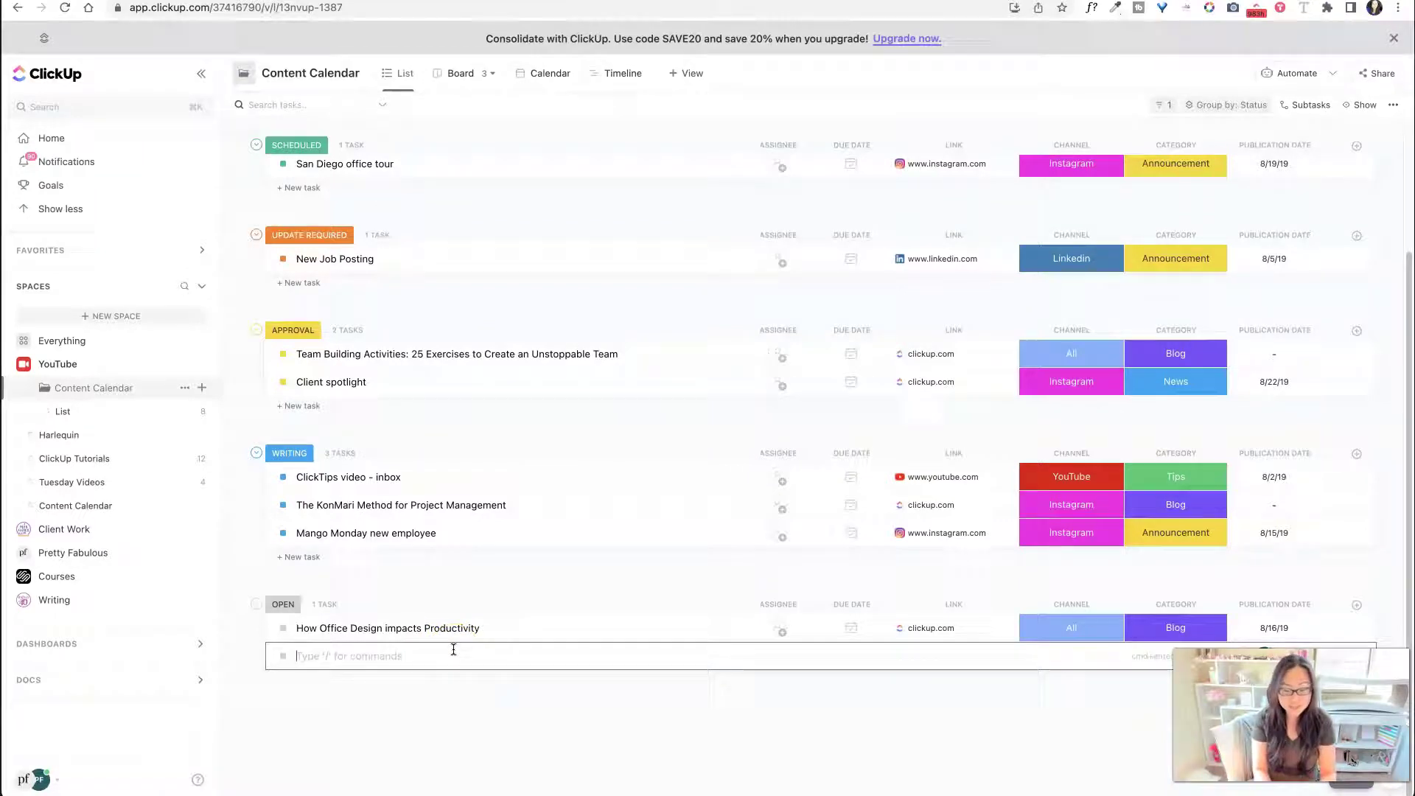
{"action": "type", "text": "Inde"}
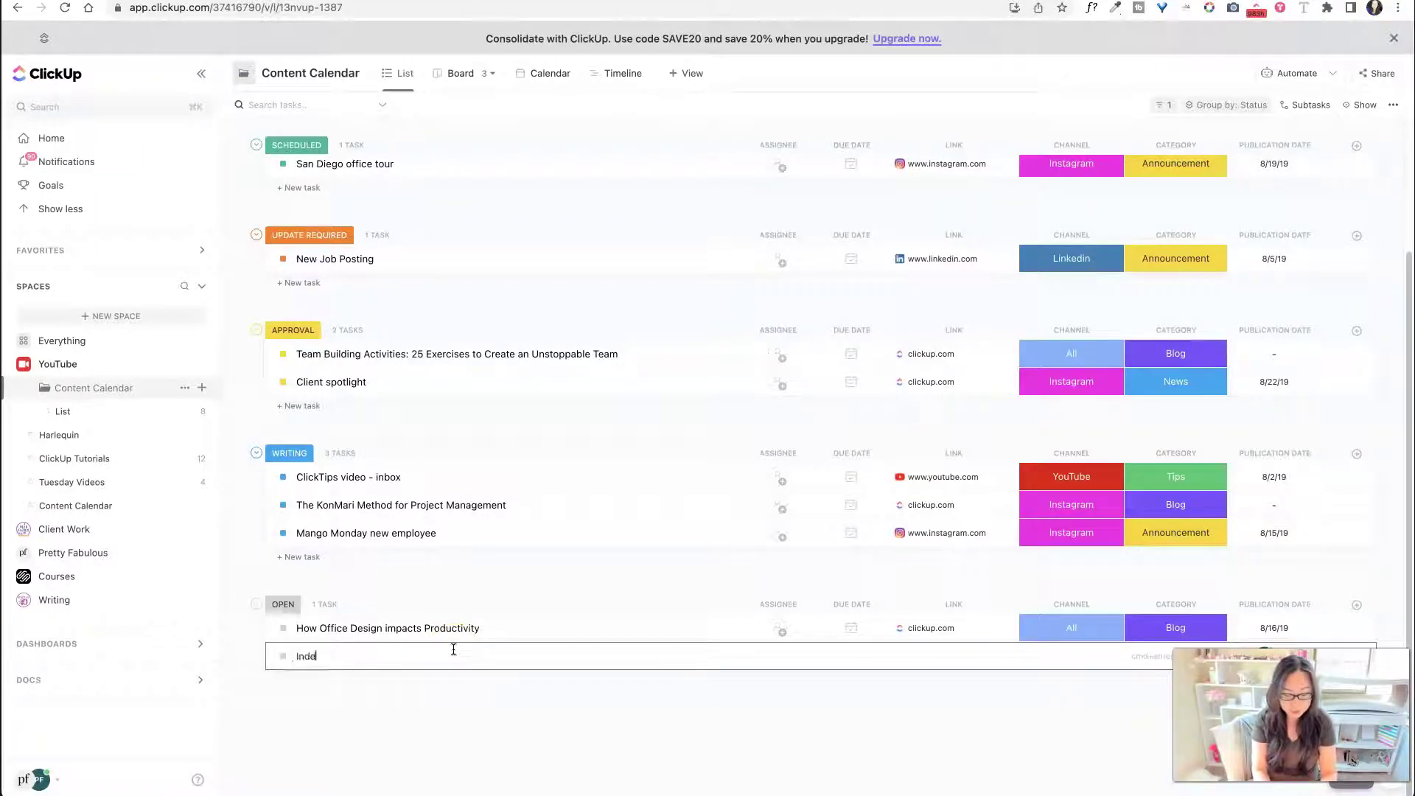
{"action": "type", "text": "sign Tutorial"}
{"action": "key", "text": "Return"}
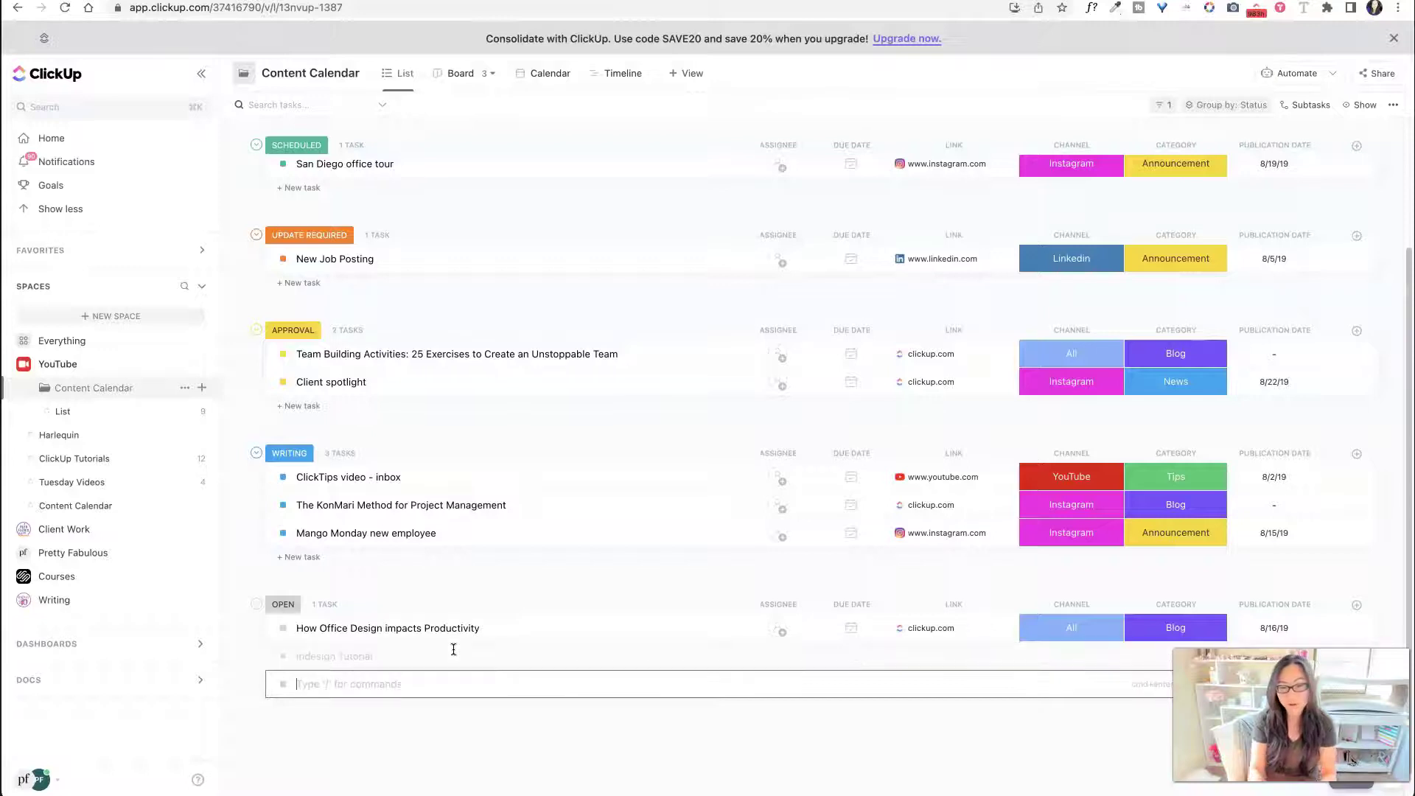
{"action": "left_click", "coordinate": [496, 659]}
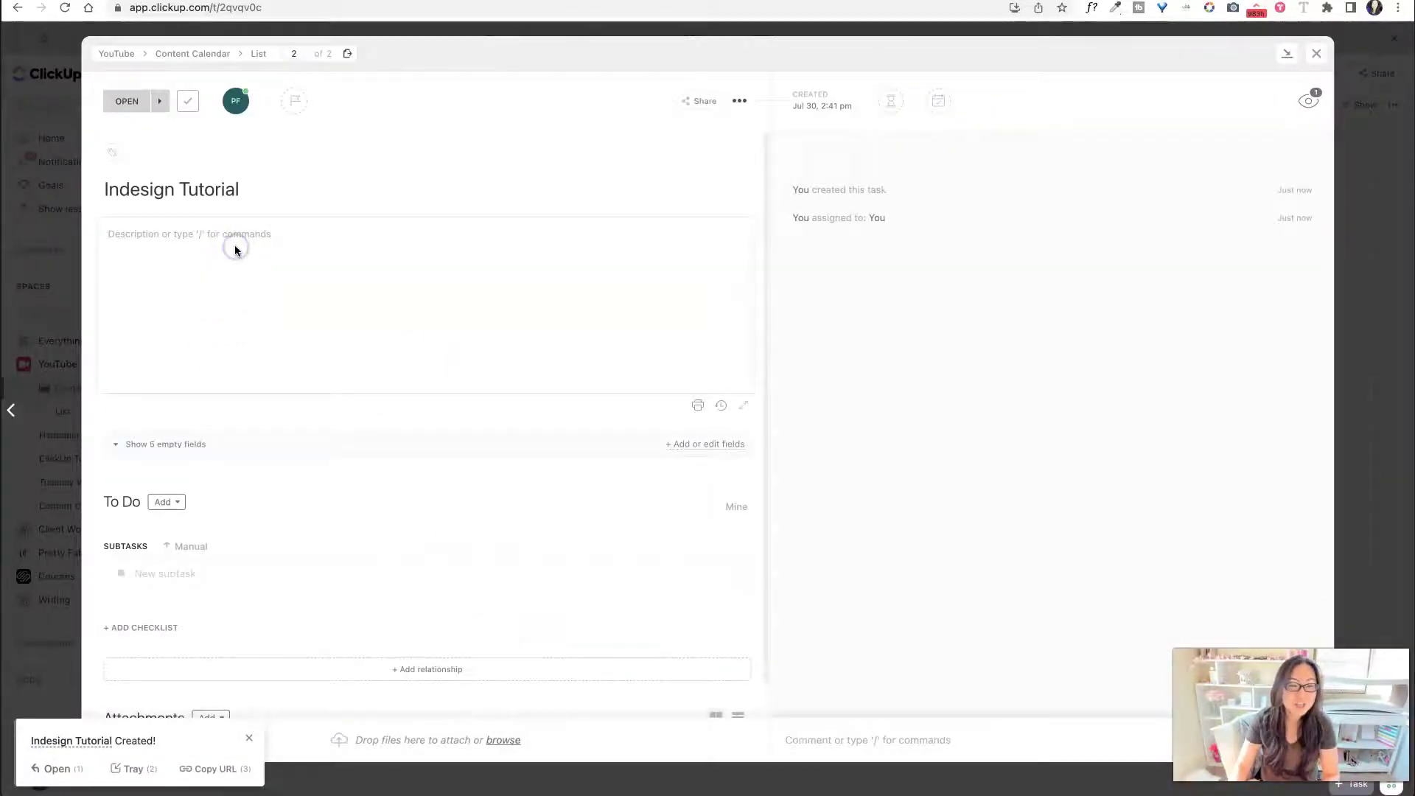
Discard the accidental new-task panel and write a four-item numbered script outline as the description
{"action": "type", "text": "t"}
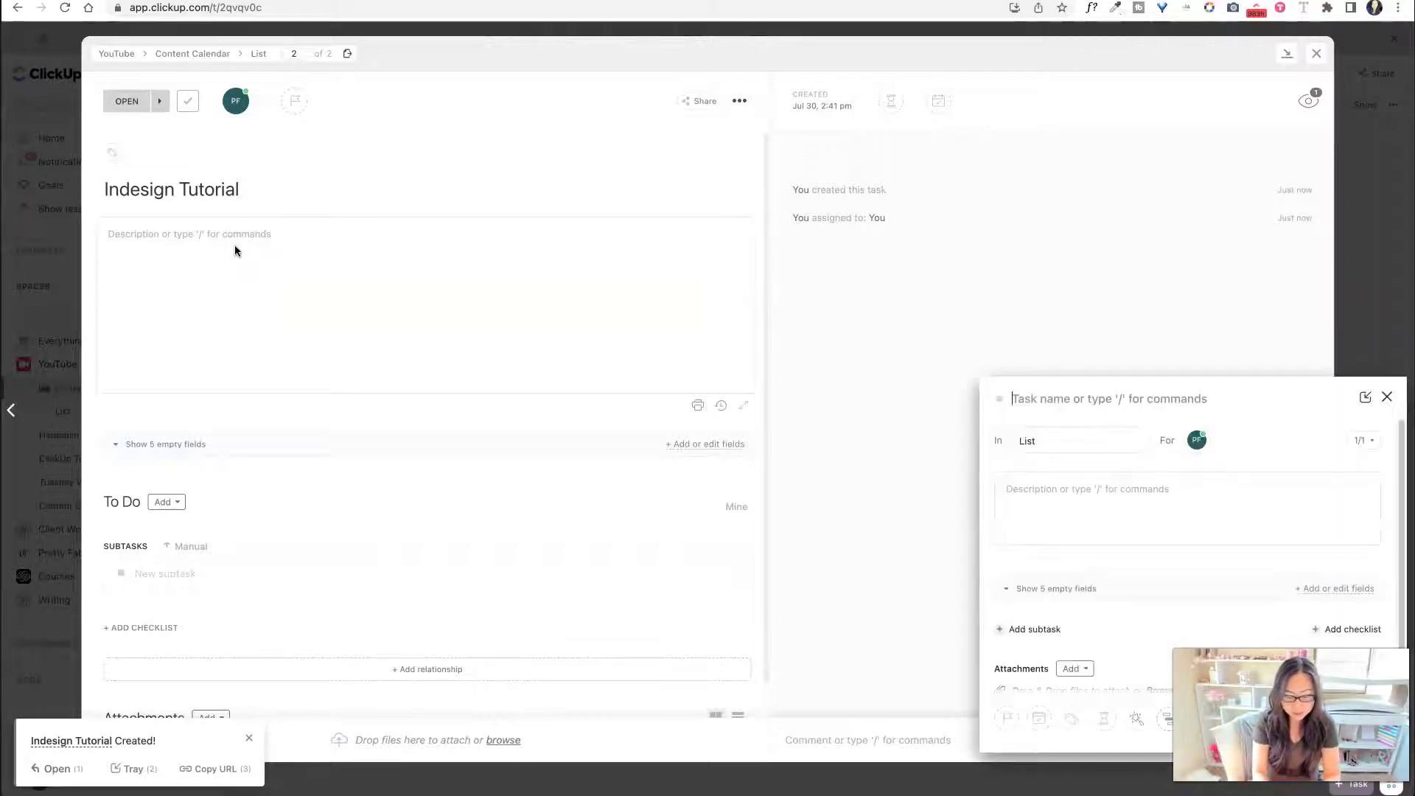
{"action": "type", "text": "out"}
{"action": "left_click", "coordinate": [152, 327]}
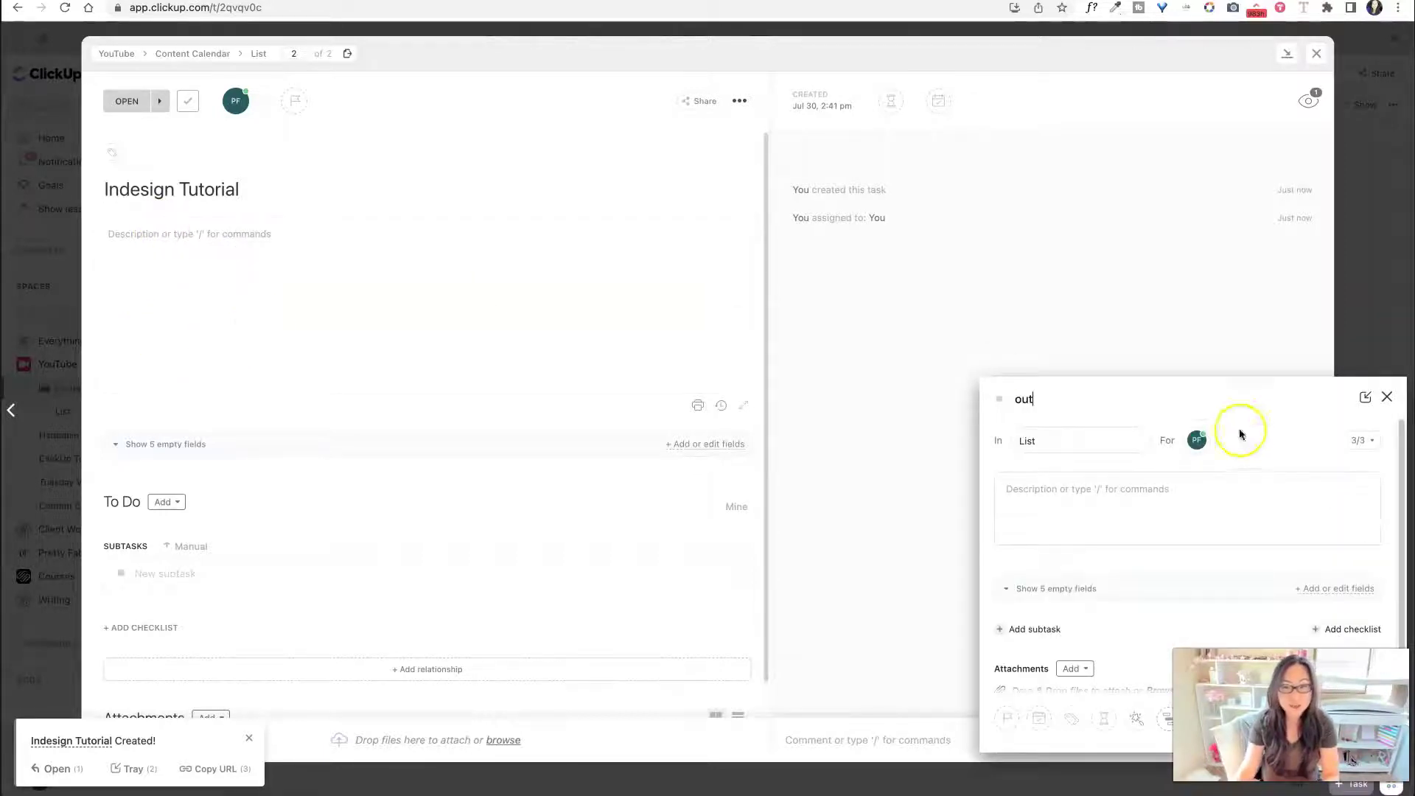
{"action": "left_click", "coordinate": [1388, 396]}
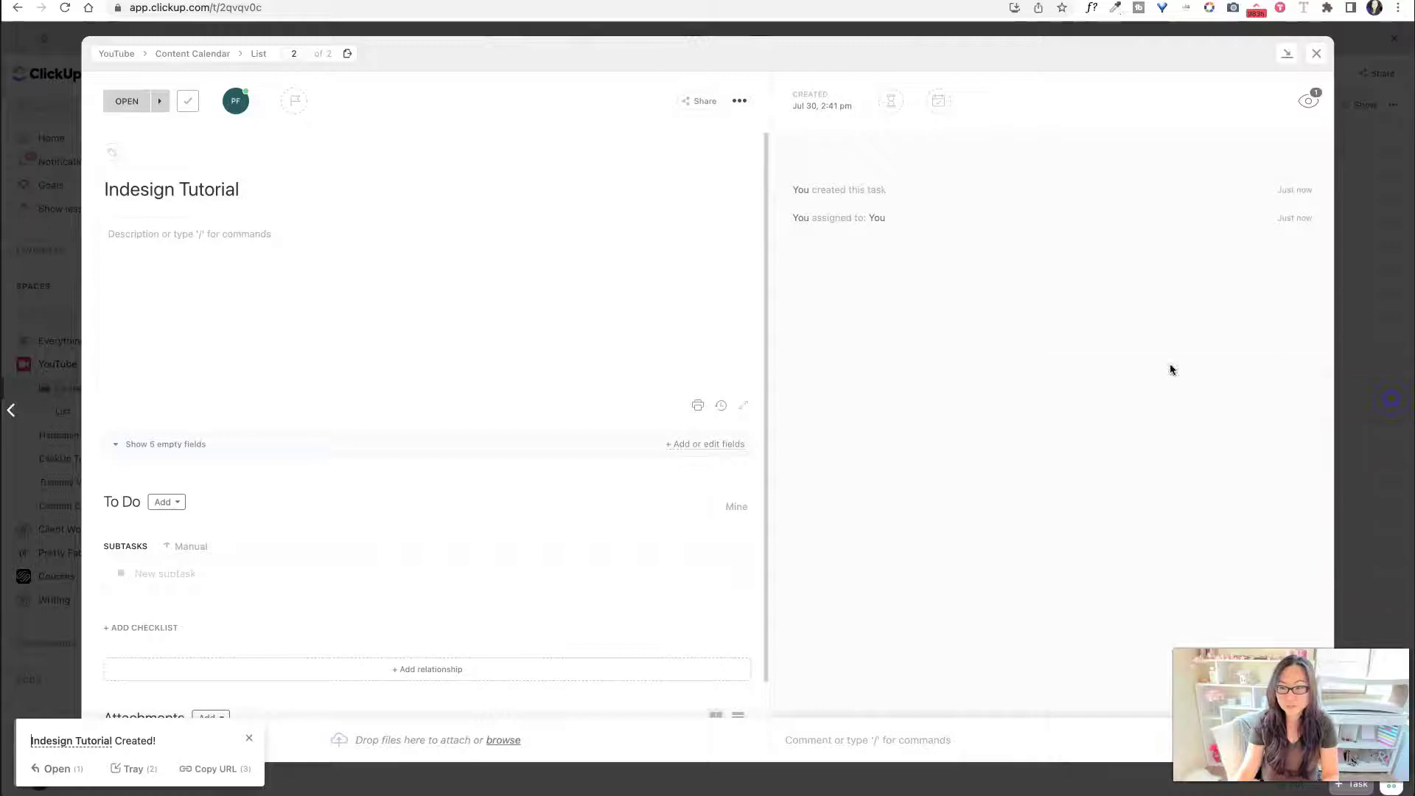
{"action": "left_click", "coordinate": [269, 271]}
{"action": "type", "text": "Sc"}
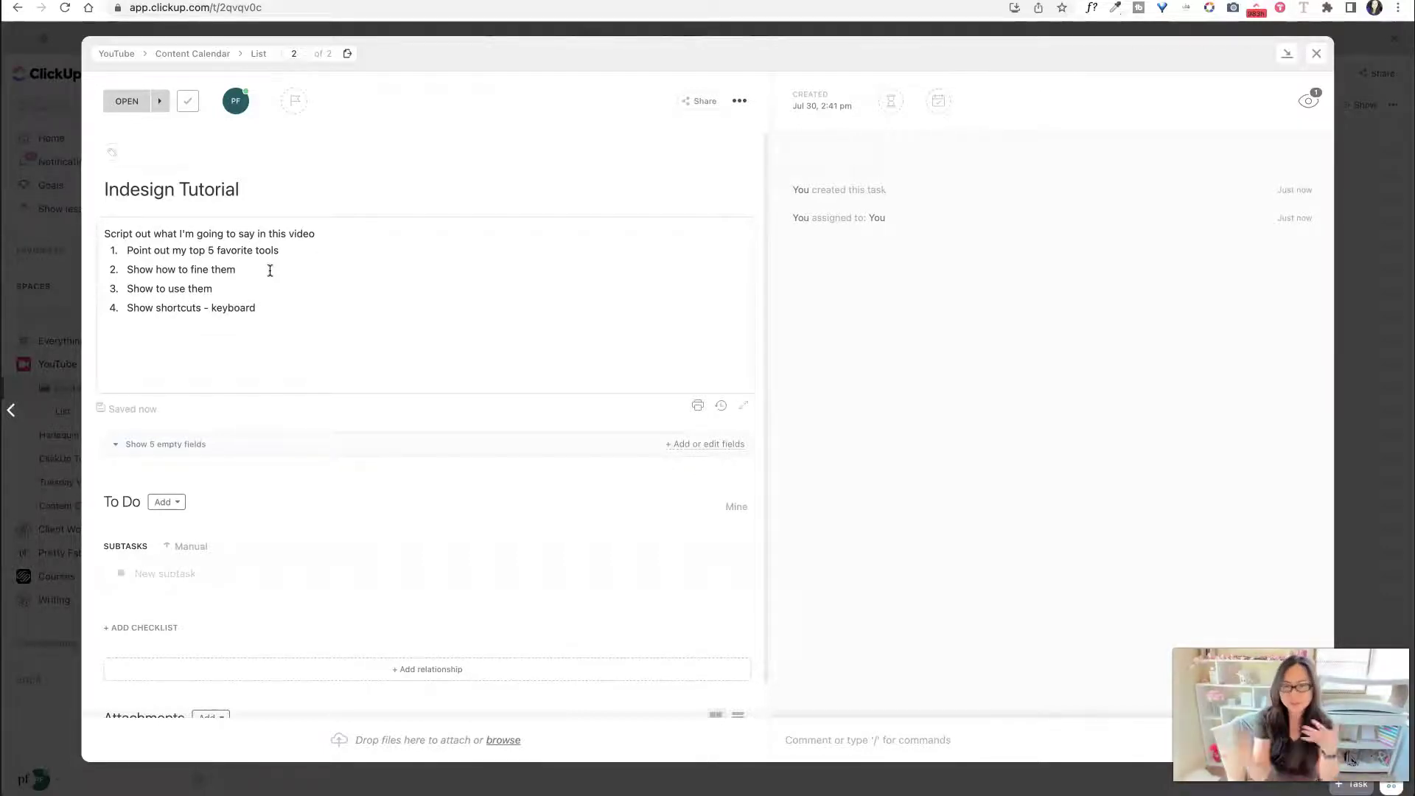
Reveal the empty fields and set Category to Tutorial and Channel to YouTube
{"action": "left_click", "coordinate": [270, 266]}
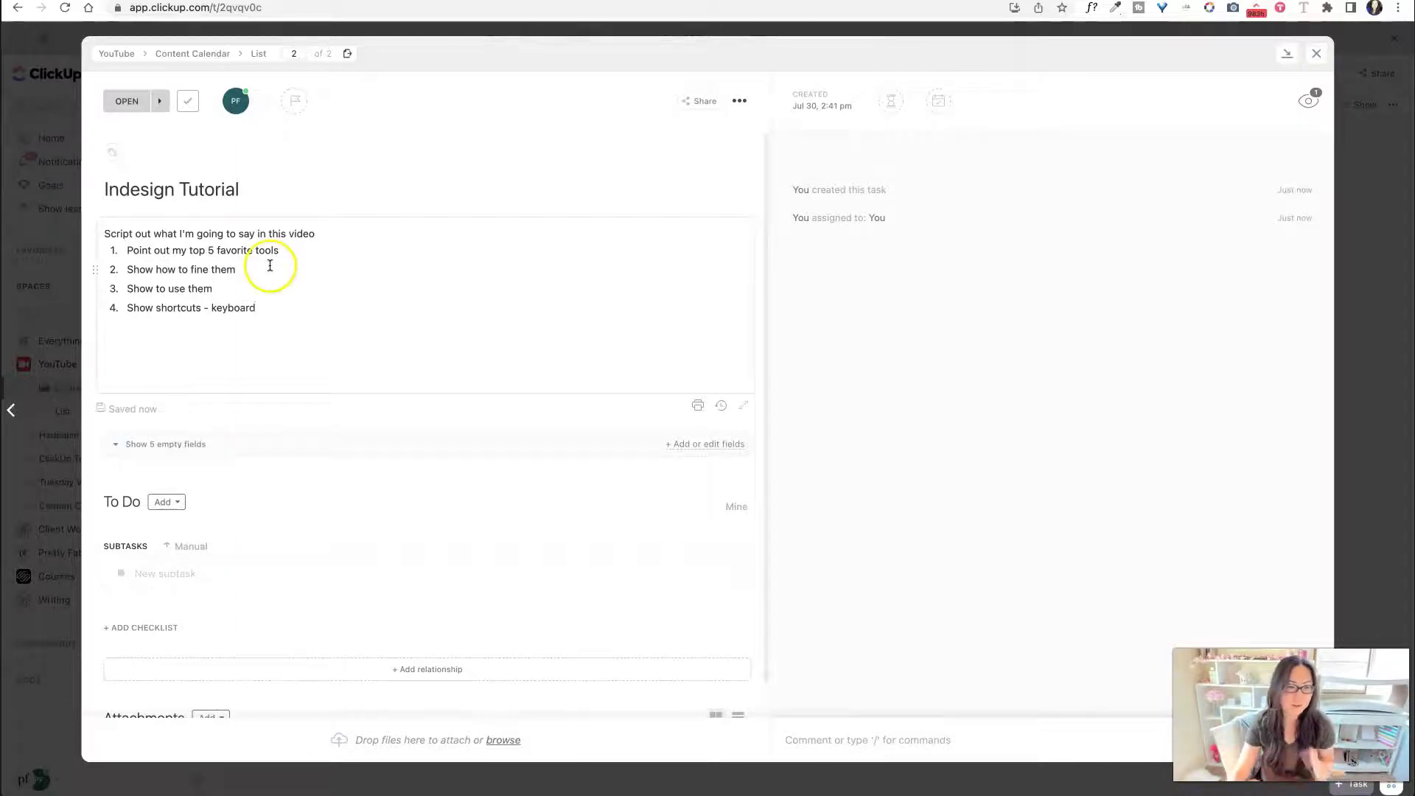
{"action": "left_click", "coordinate": [124, 445]}
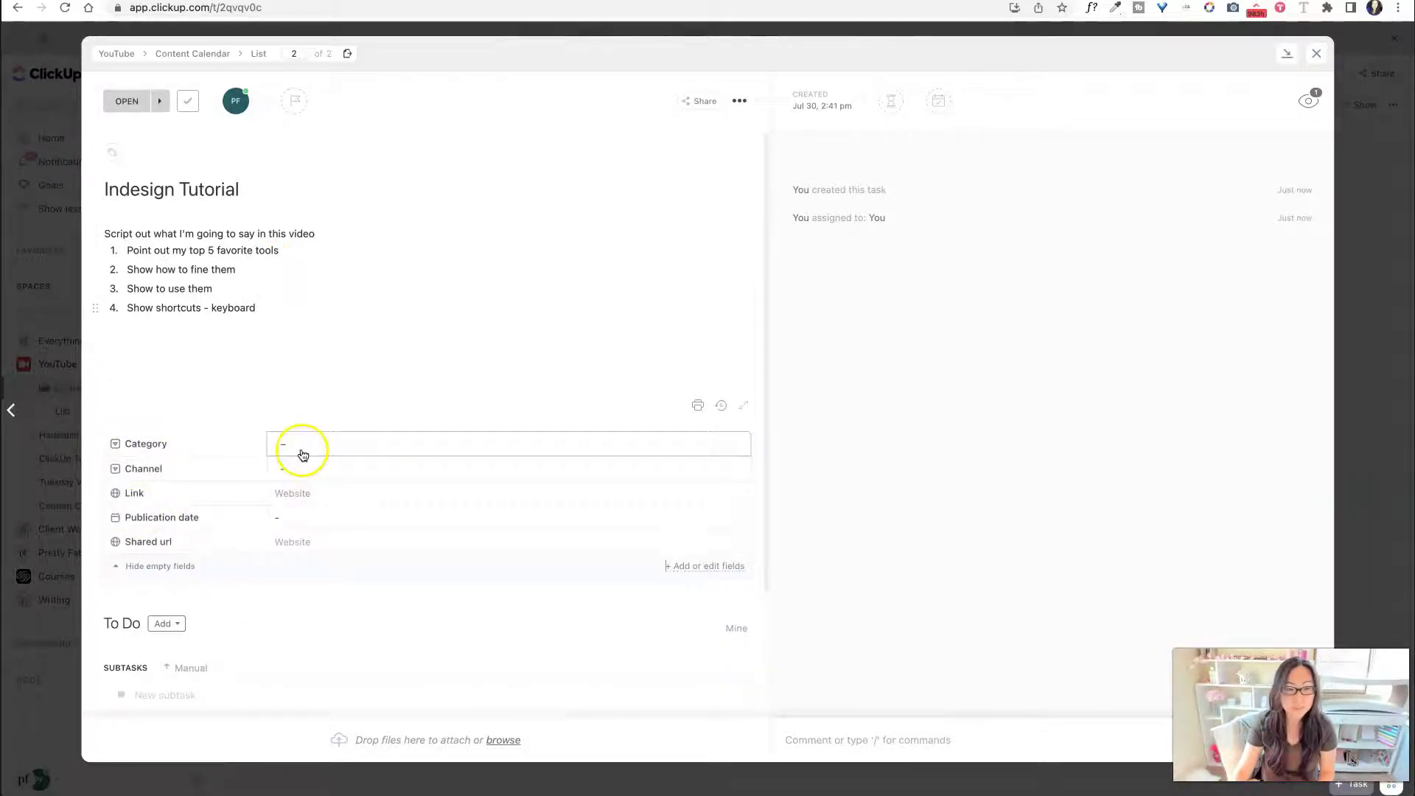
{"action": "left_click", "coordinate": [314, 441]}
{"action": "scroll", "coordinate": [368, 664], "scroll_direction": "down", "scroll_amount": 1}
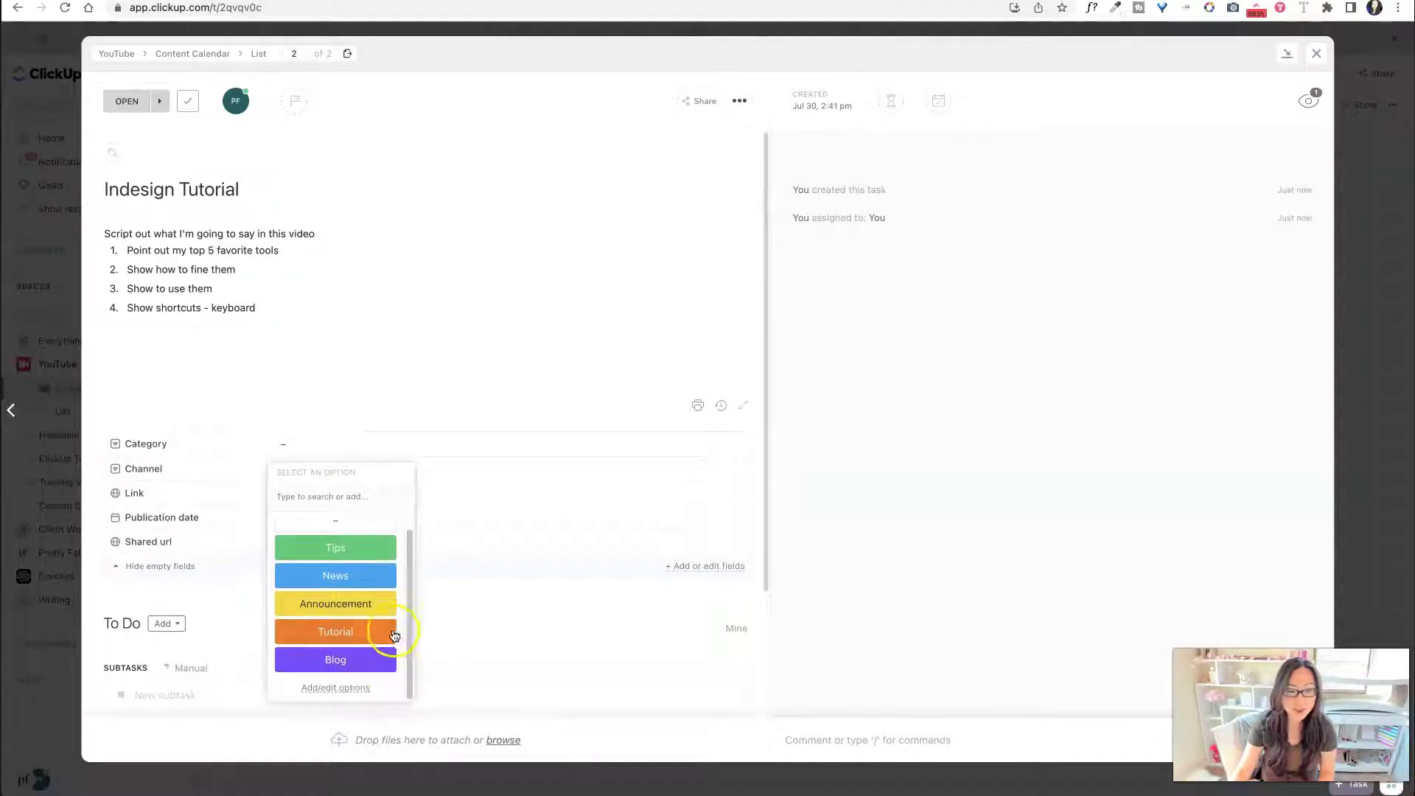
{"action": "left_click", "coordinate": [338, 636]}
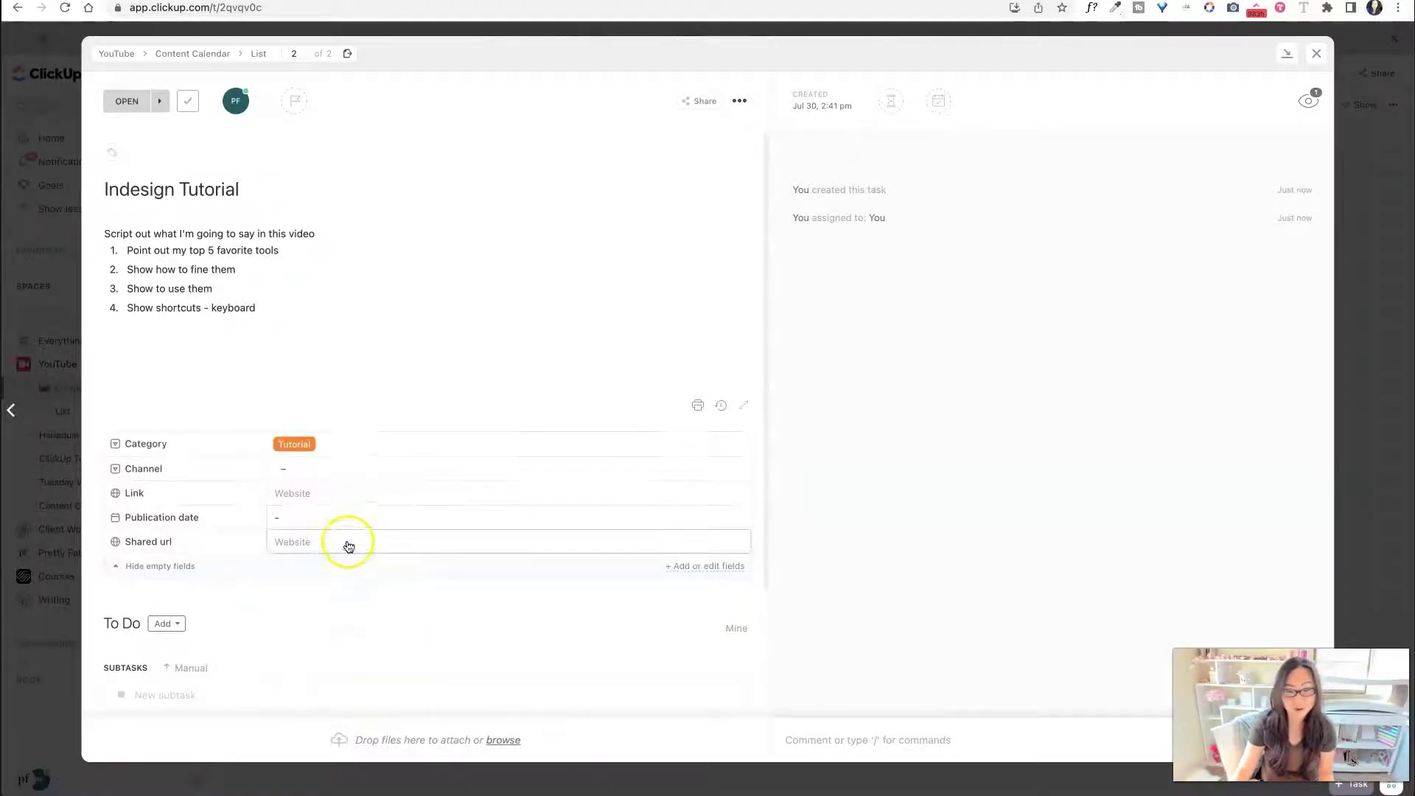
{"action": "left_click", "coordinate": [304, 469]}
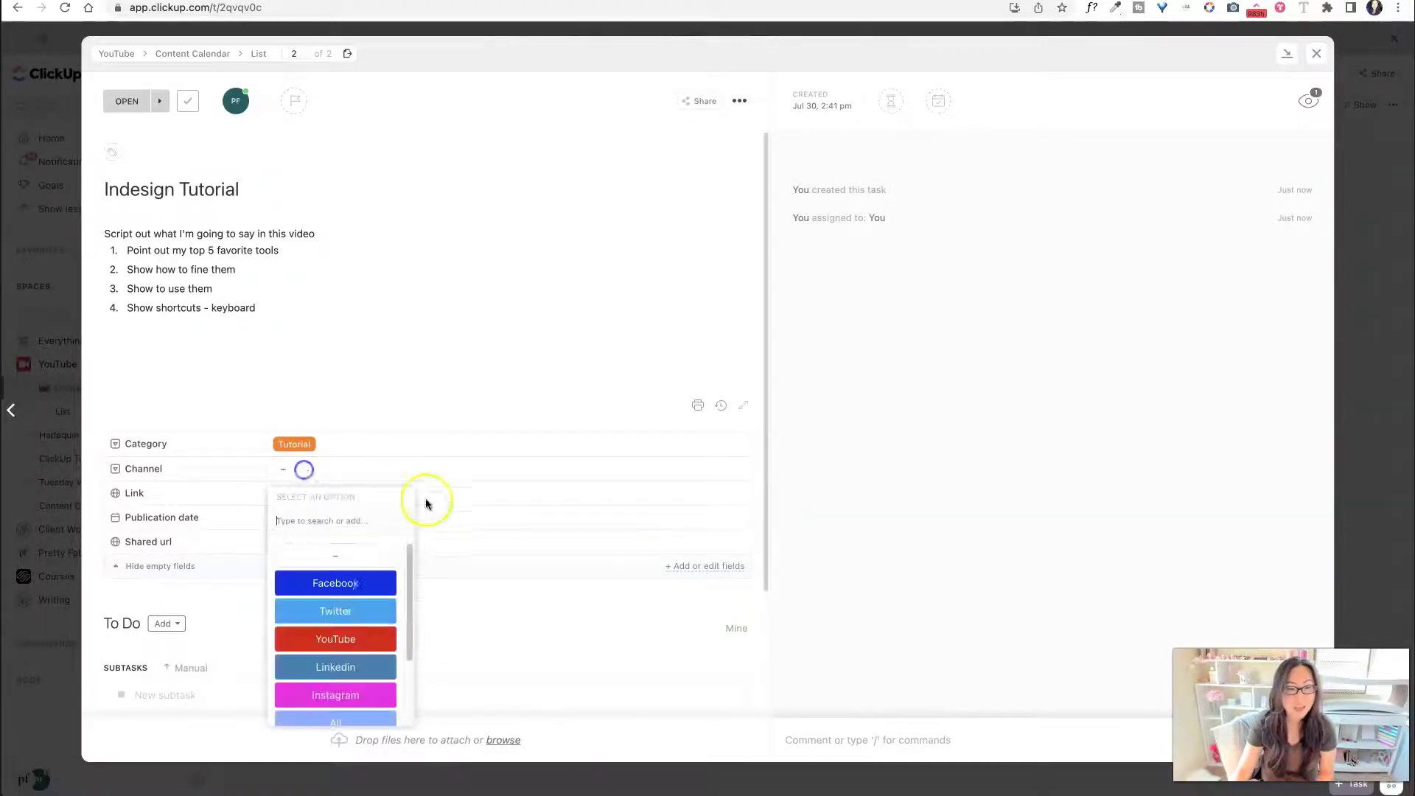
{"action": "left_click", "coordinate": [363, 644]}
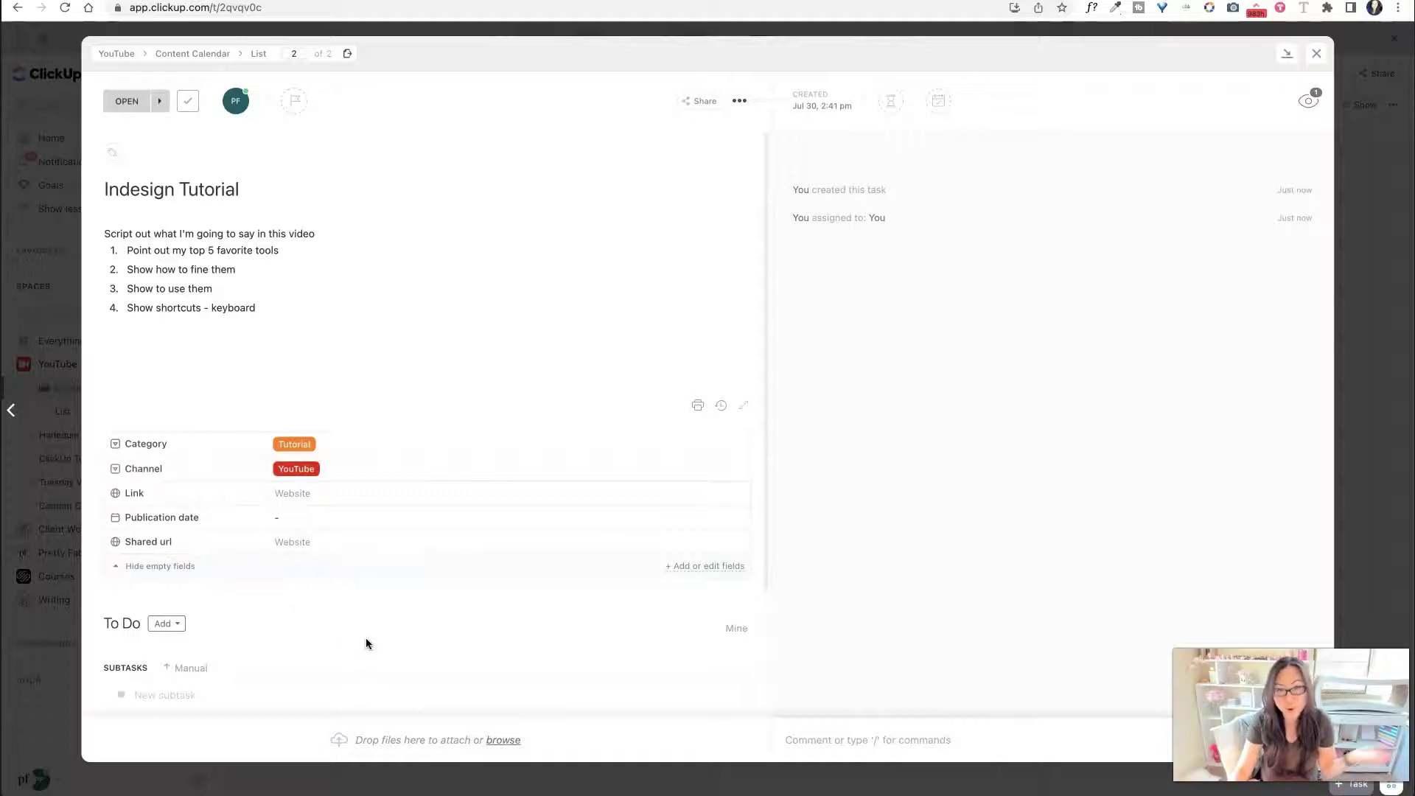
Enter a youtube.com link and set the publication date to Aug 8
{"action": "left_click", "coordinate": [315, 504]}
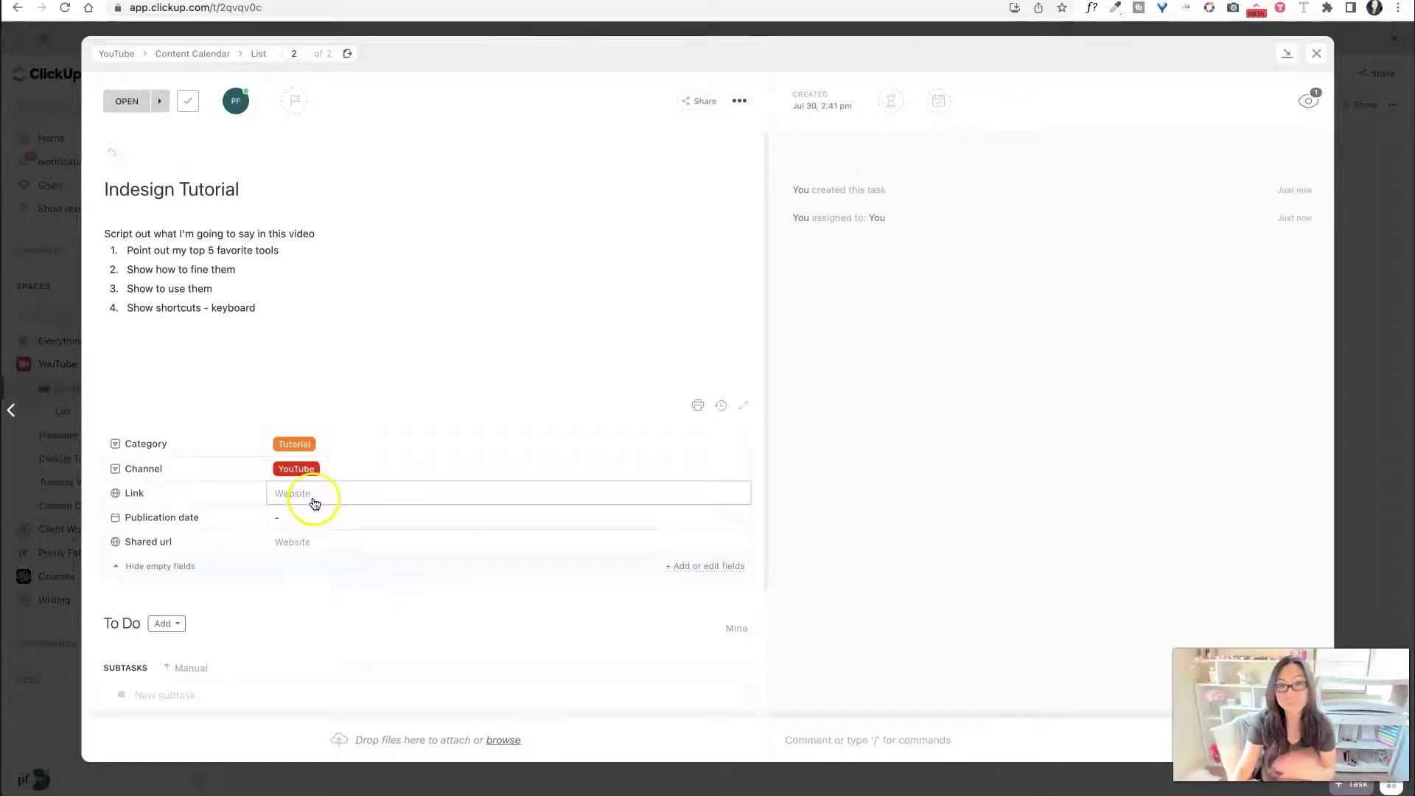
{"action": "left_click", "coordinate": [315, 494]}
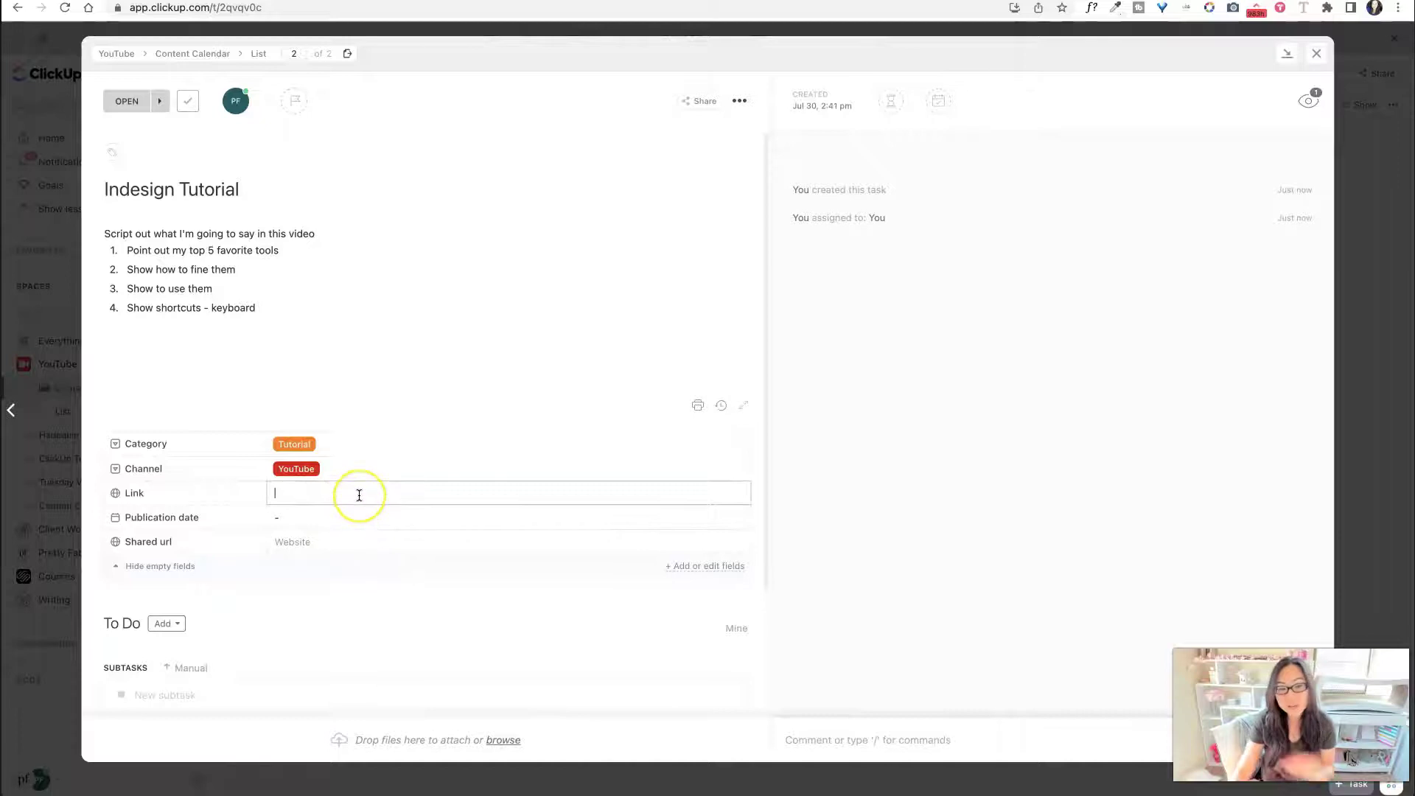
{"action": "type", "text": "you"}
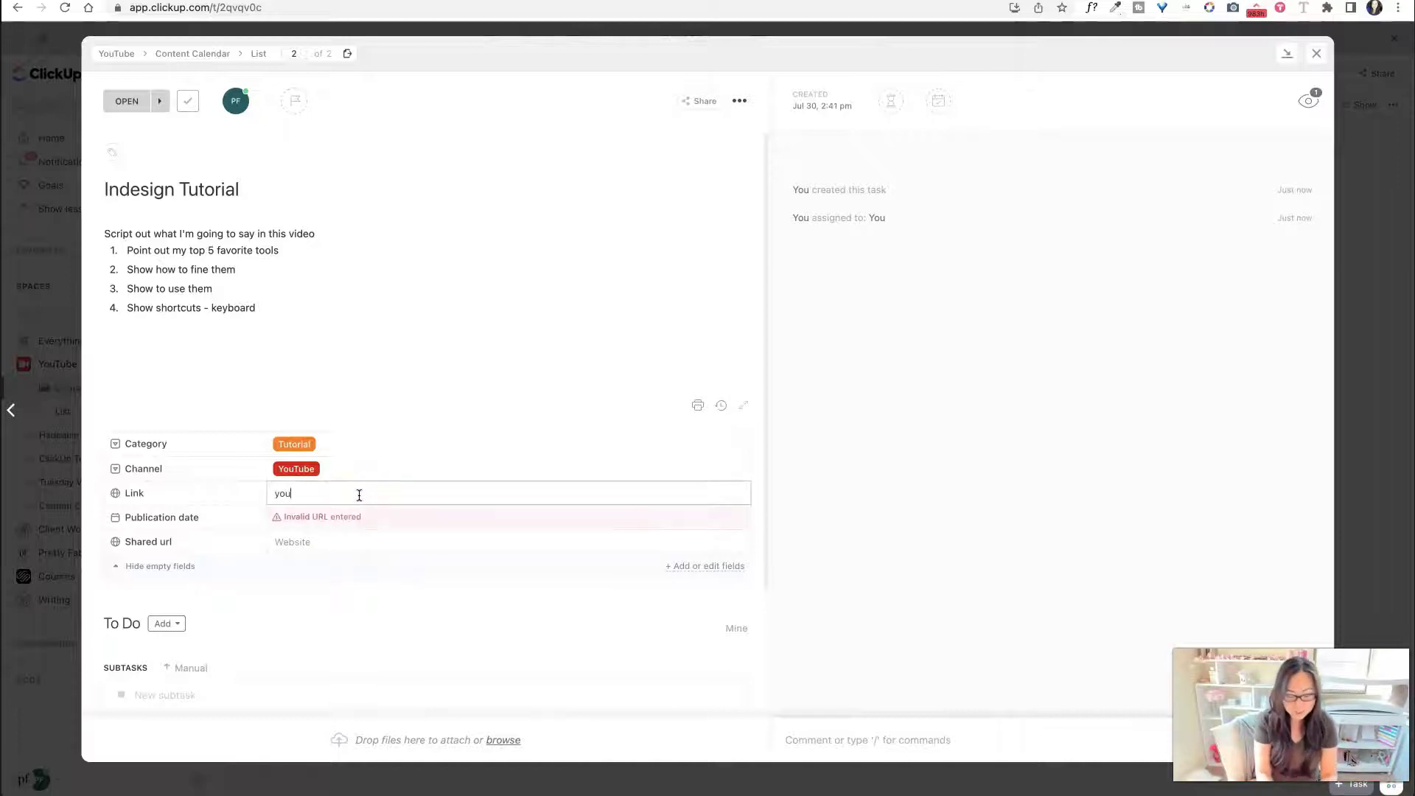
{"action": "type", "text": "tube.com"}
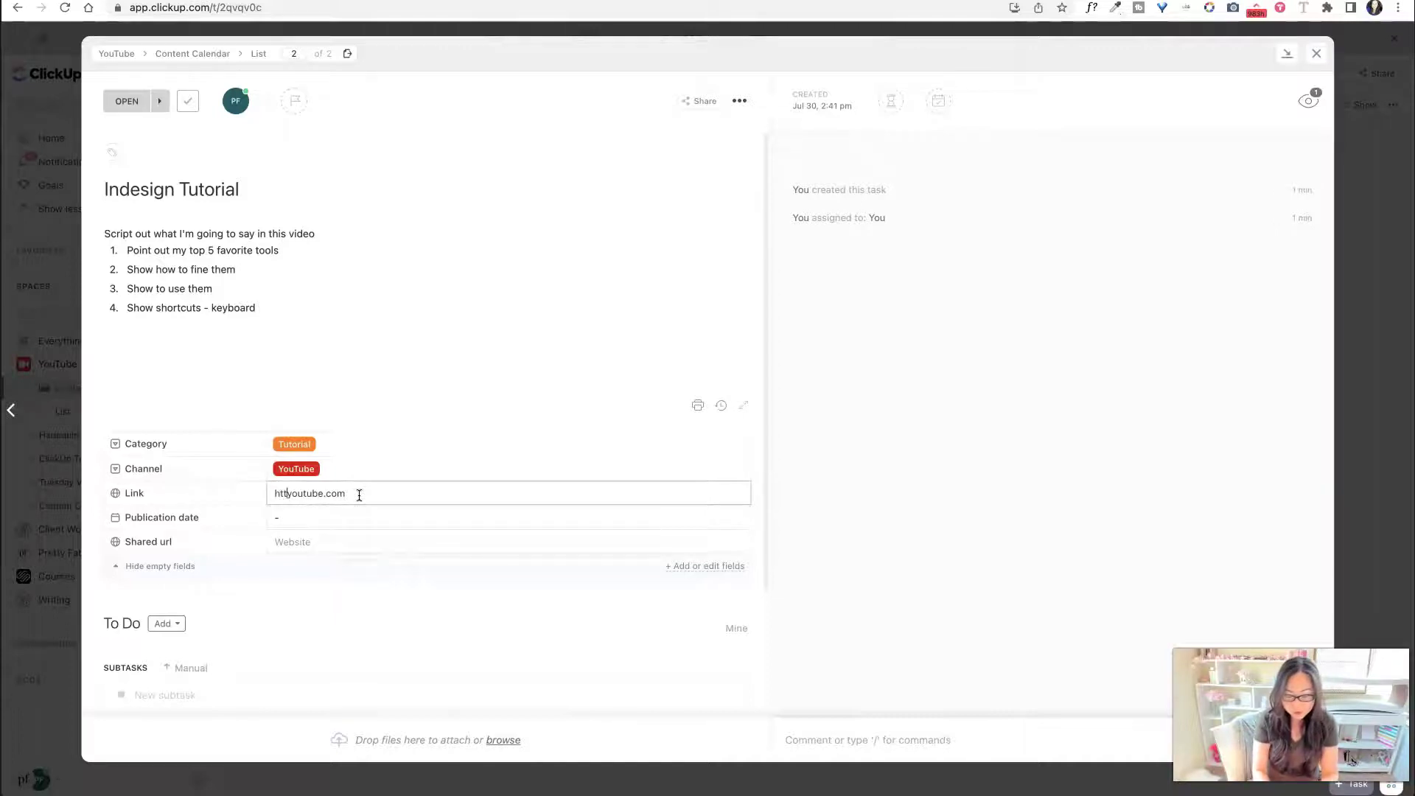
{"action": "type", "text": "https://"}
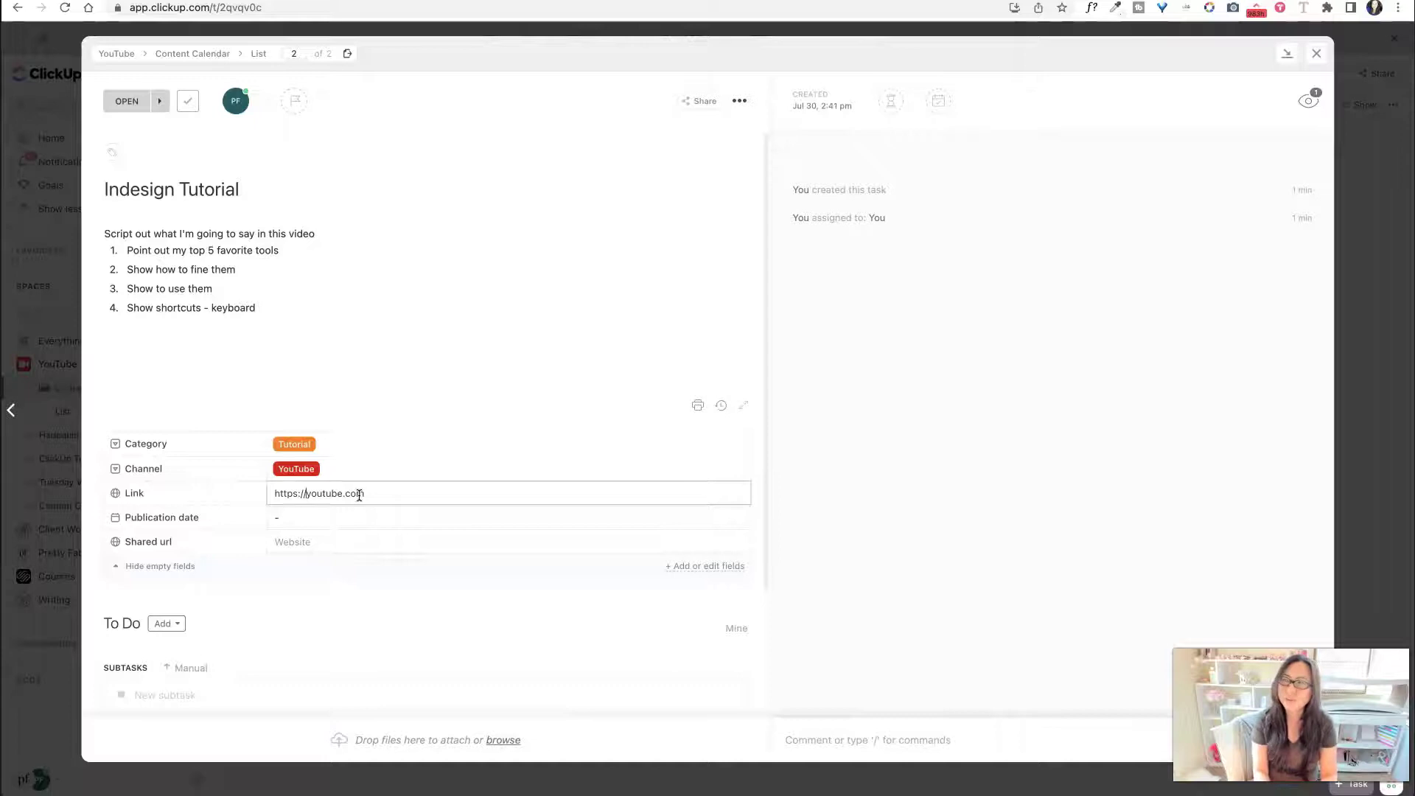
{"action": "key", "text": "Return"}
{"action": "left_click", "coordinate": [373, 480]}
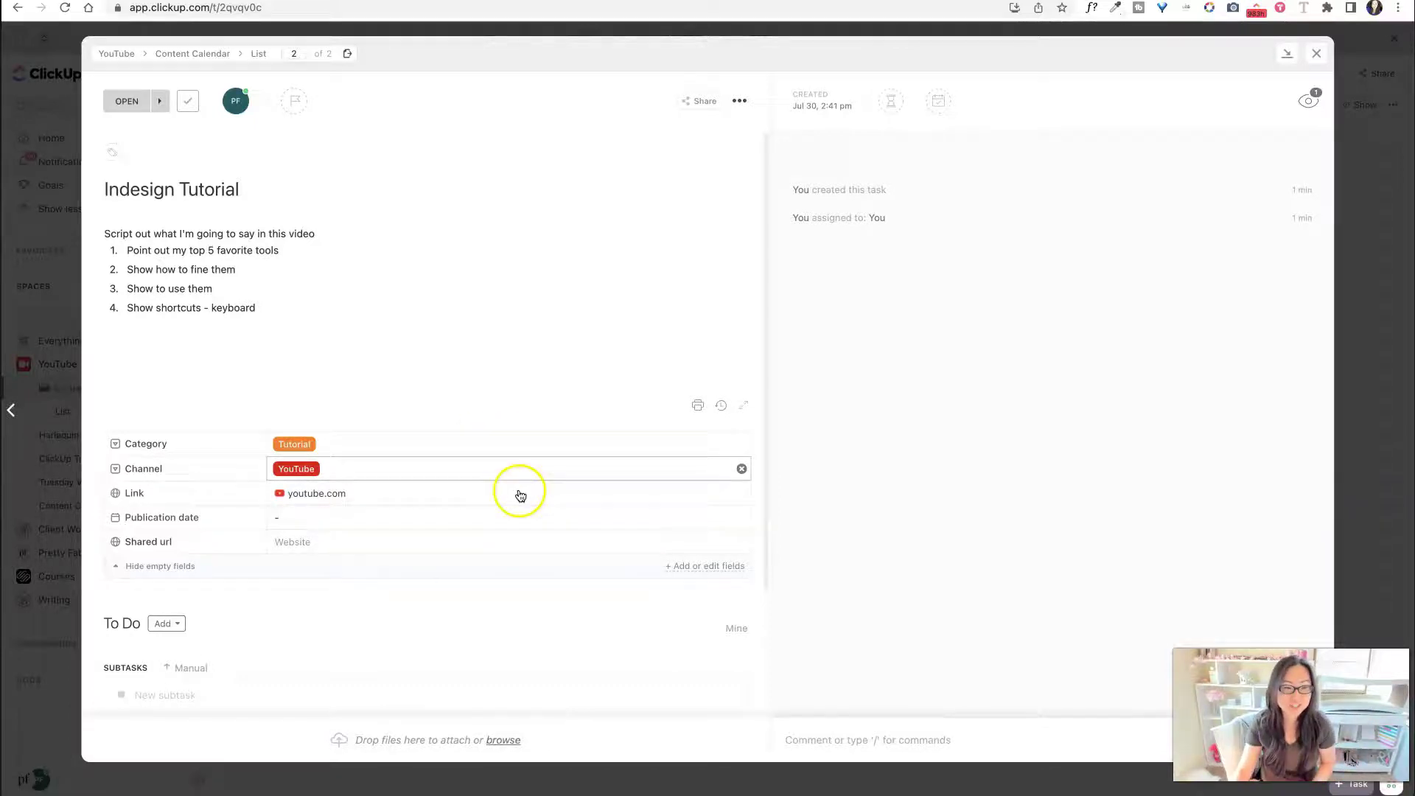
{"action": "left_click", "coordinate": [299, 525]}
{"action": "left_click", "coordinate": [299, 521]}
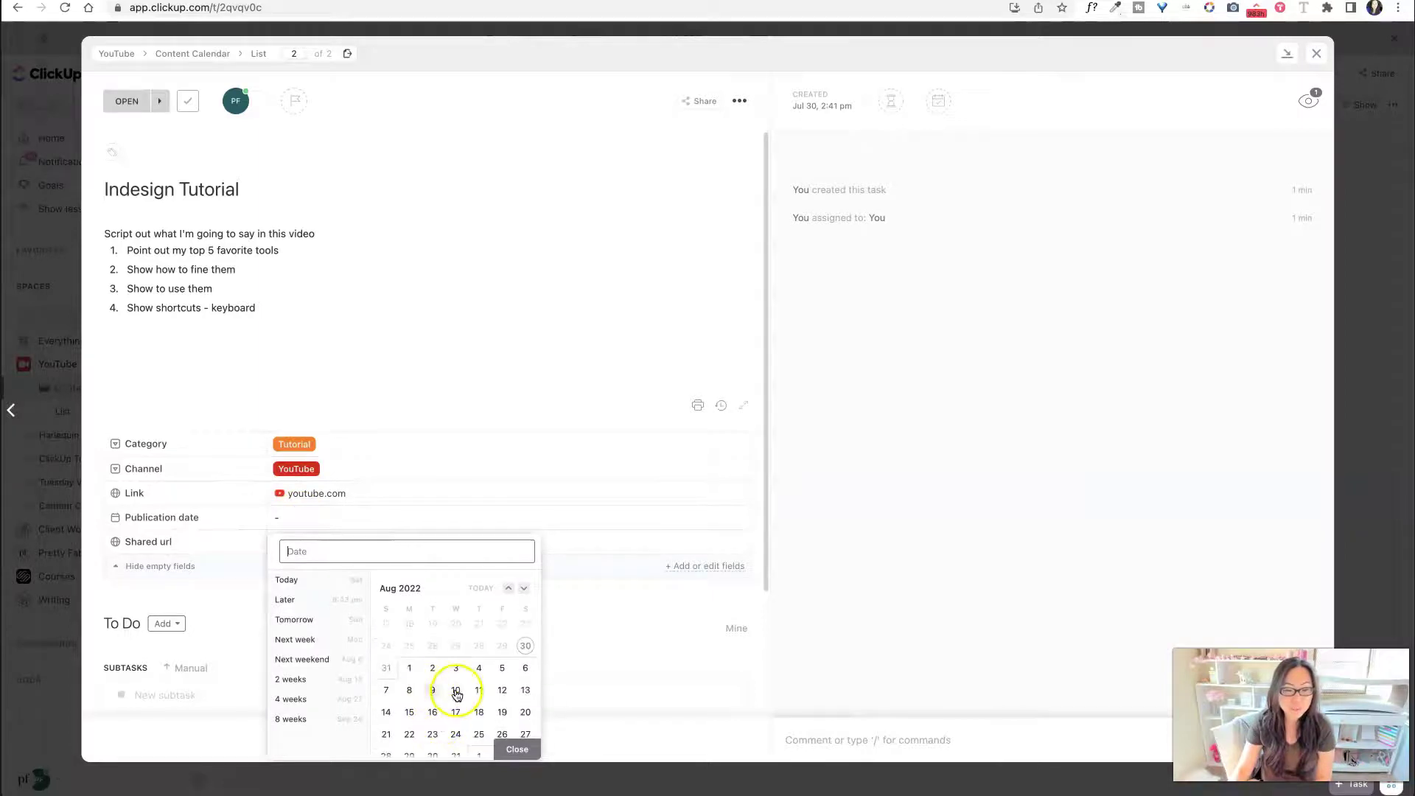
{"action": "left_click", "coordinate": [410, 692]}
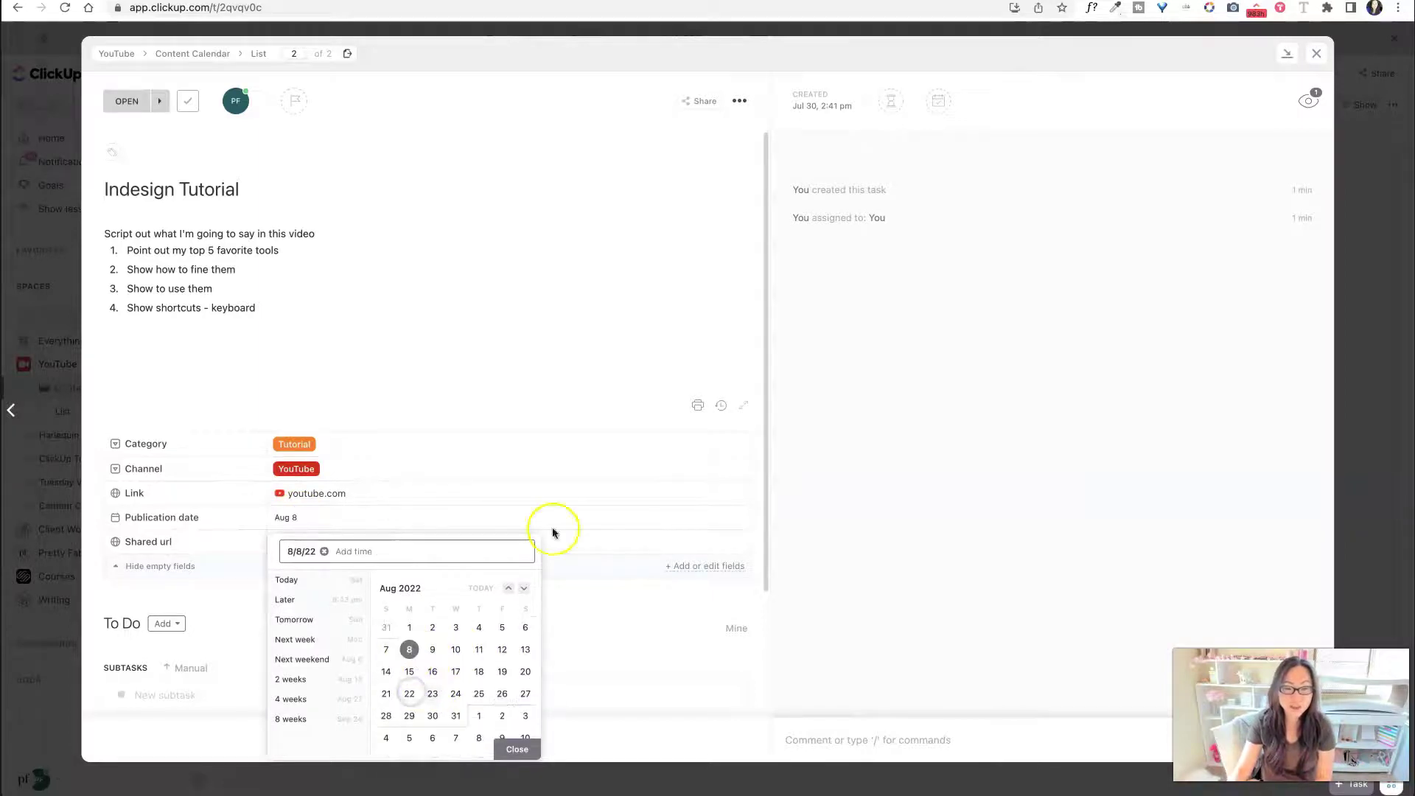
{"action": "left_click", "coordinate": [517, 749]}
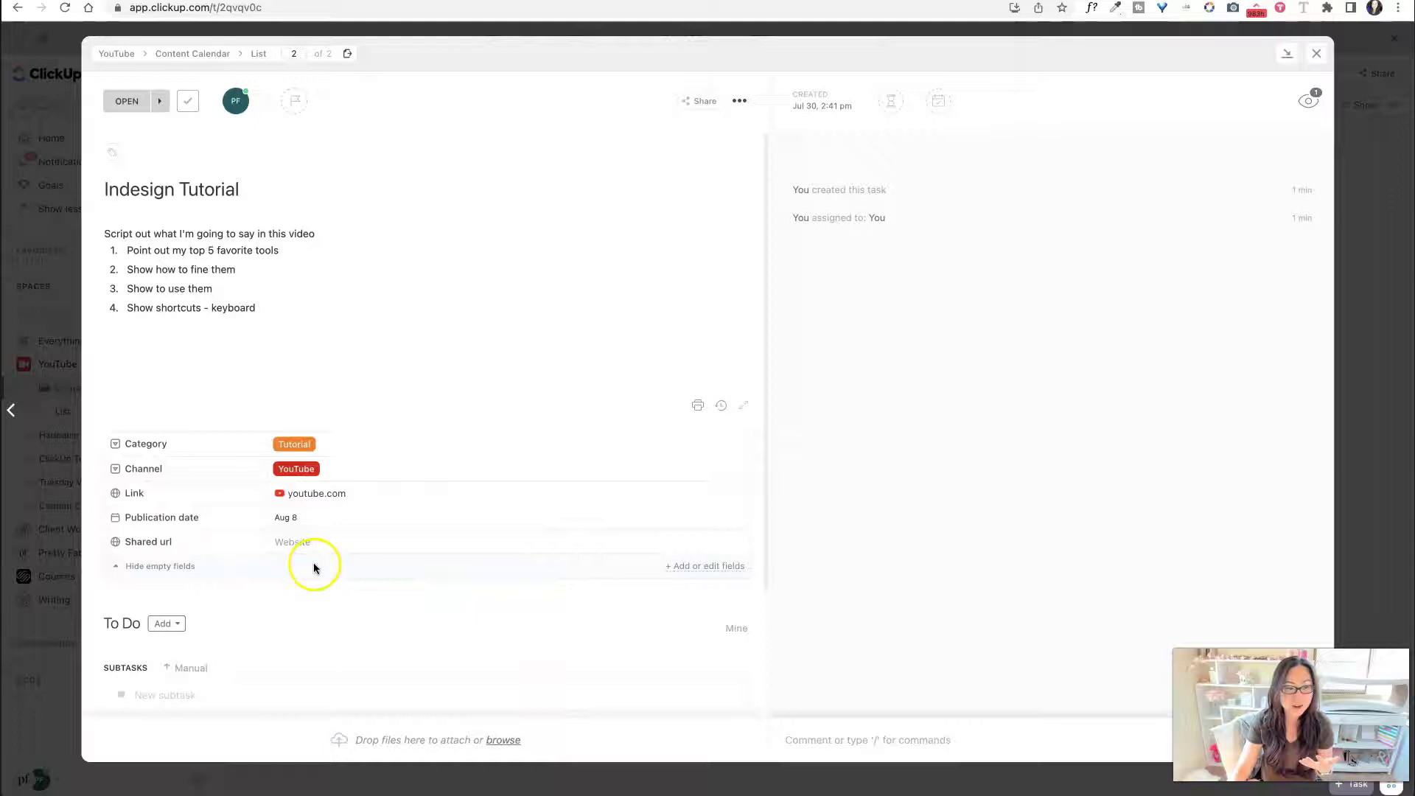
{"action": "left_click", "coordinate": [295, 548]}
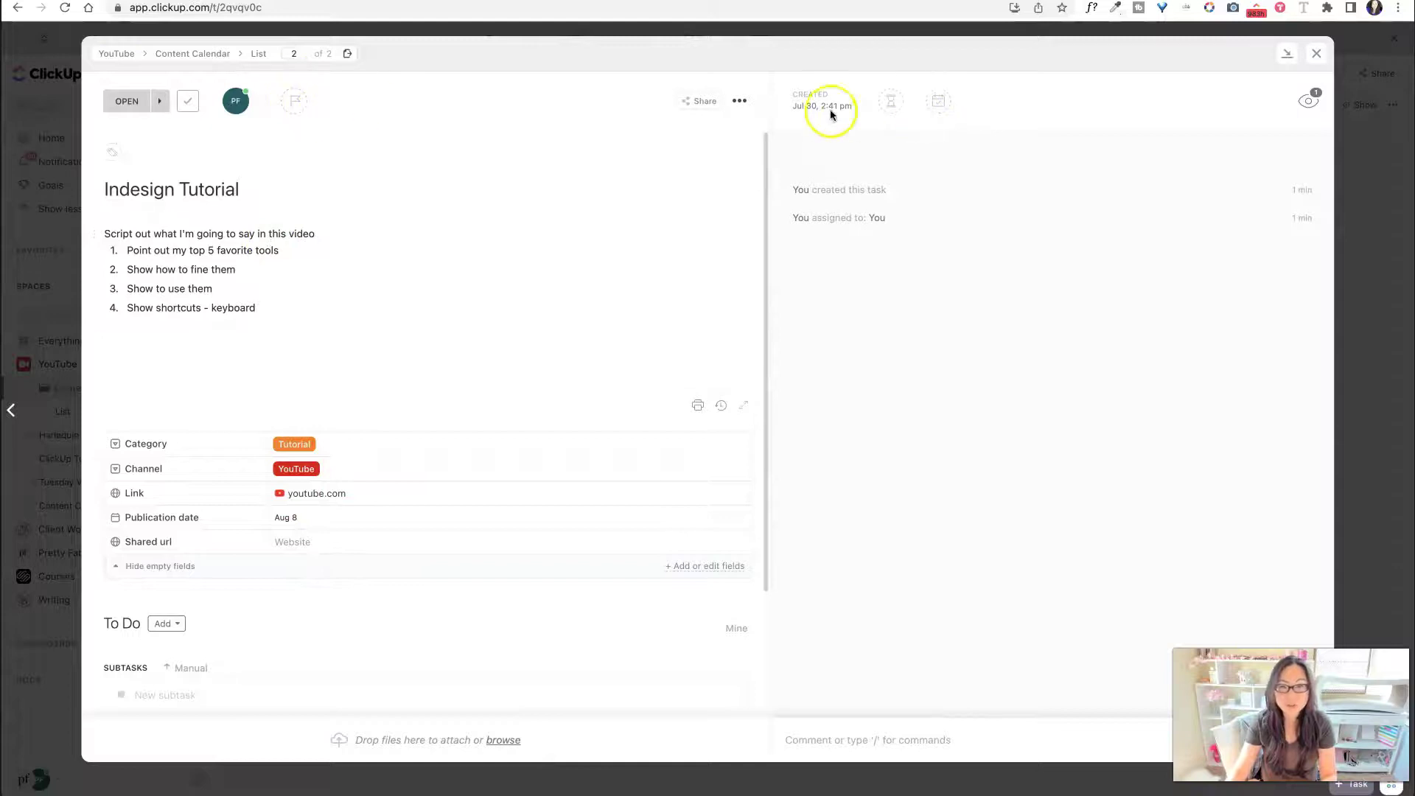
Set the Indesign Tutorial's start date to Monday Aug 1 and due date to Aug 7
{"action": "left_click", "coordinate": [936, 113]}
{"action": "left_click", "coordinate": [958, 138]}
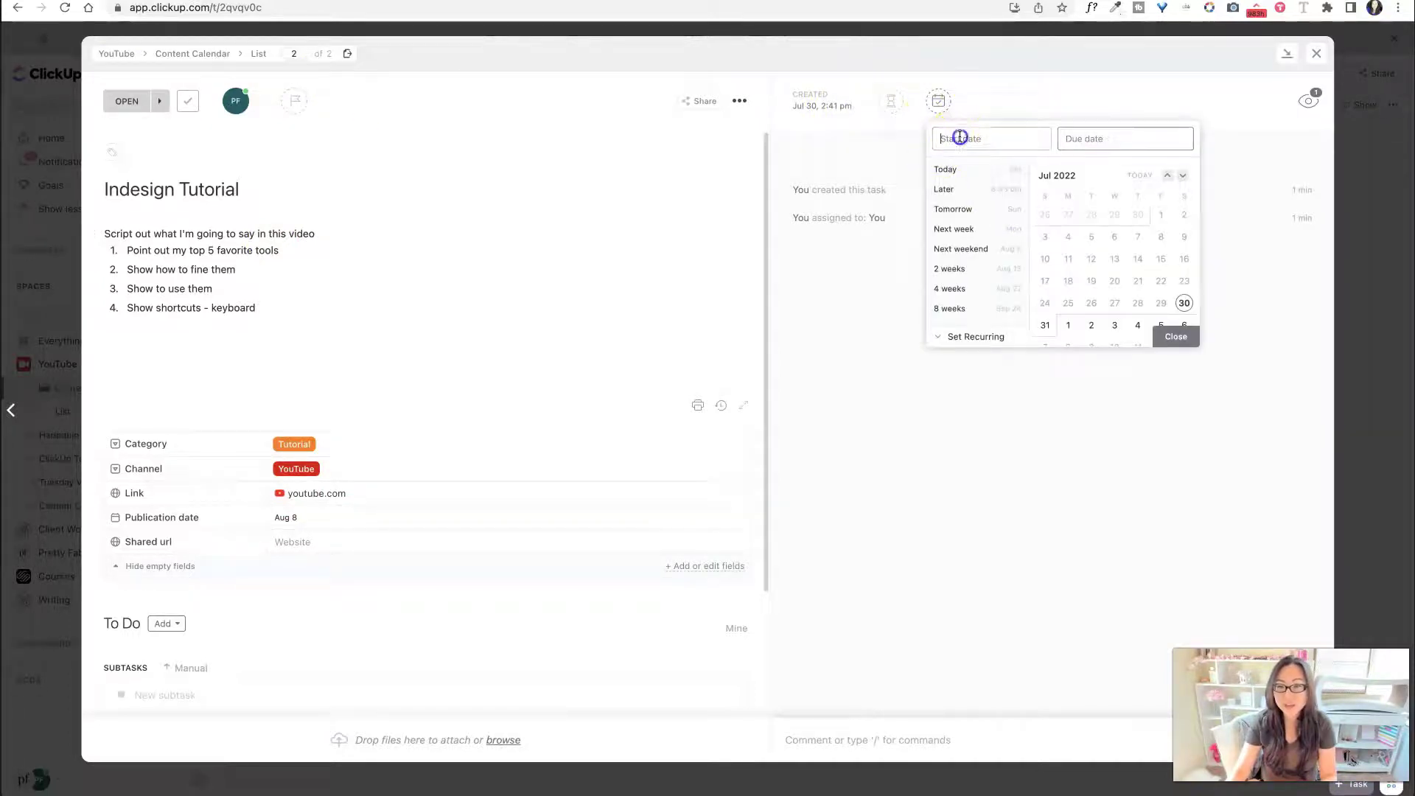
{"action": "left_click", "coordinate": [1069, 324]}
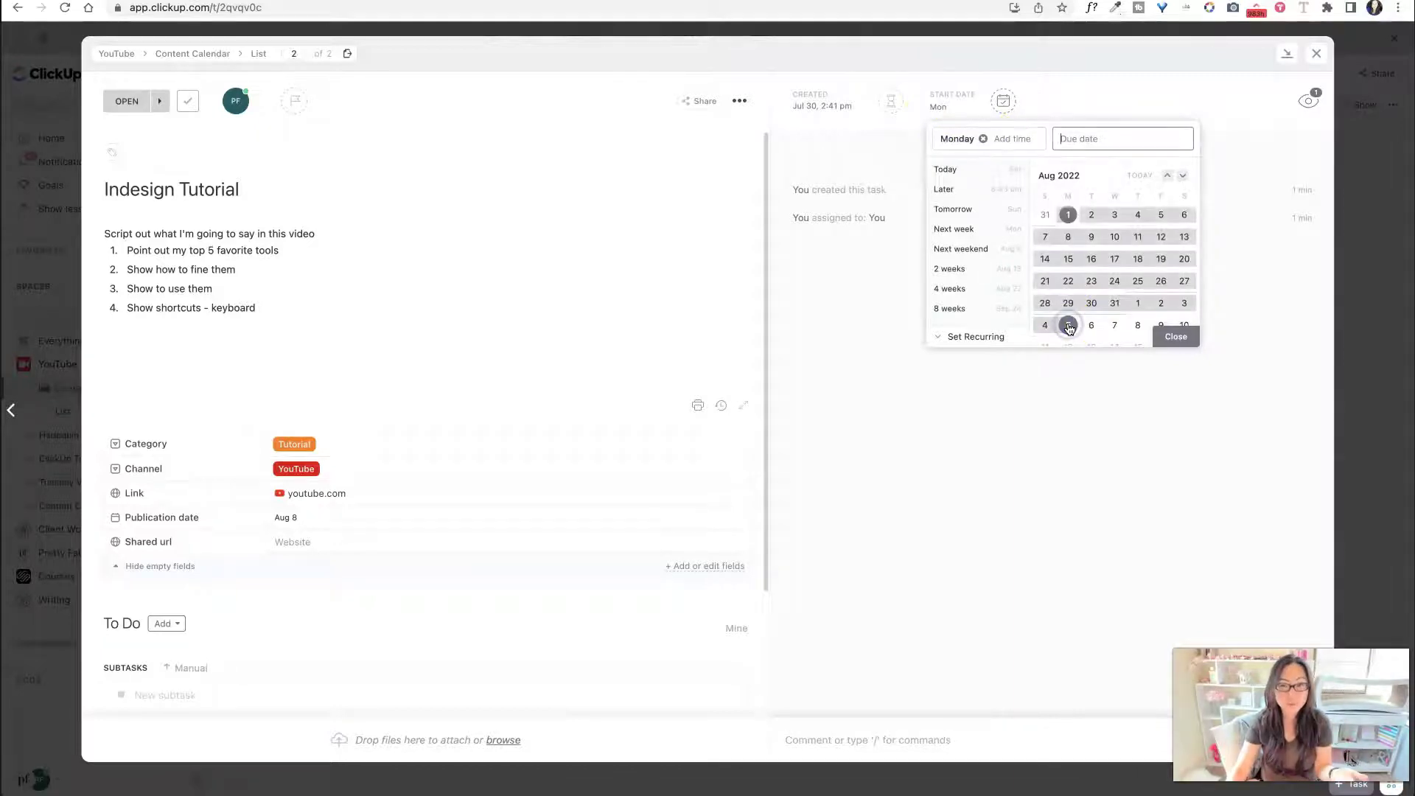
{"action": "left_click", "coordinate": [1097, 138]}
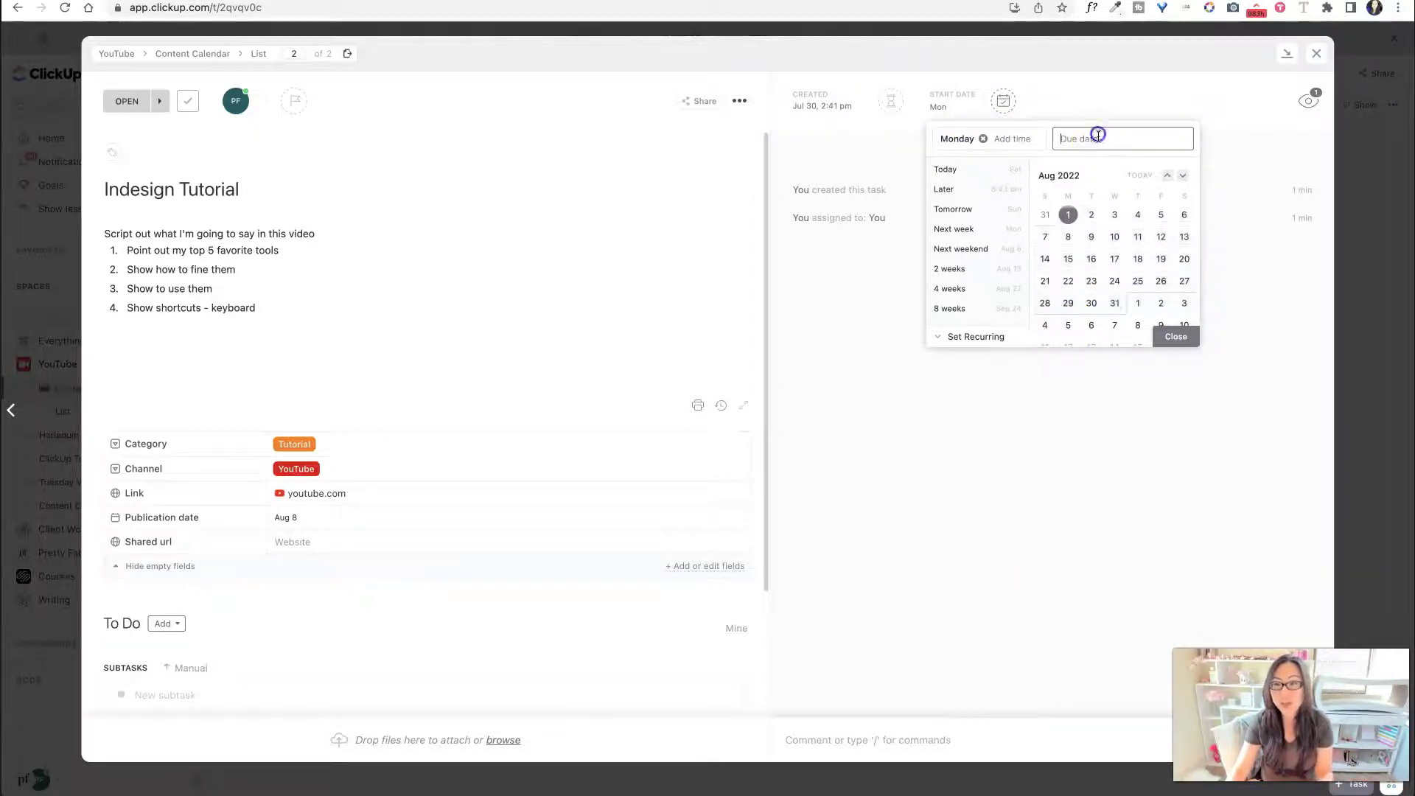
{"action": "left_click", "coordinate": [1052, 242]}
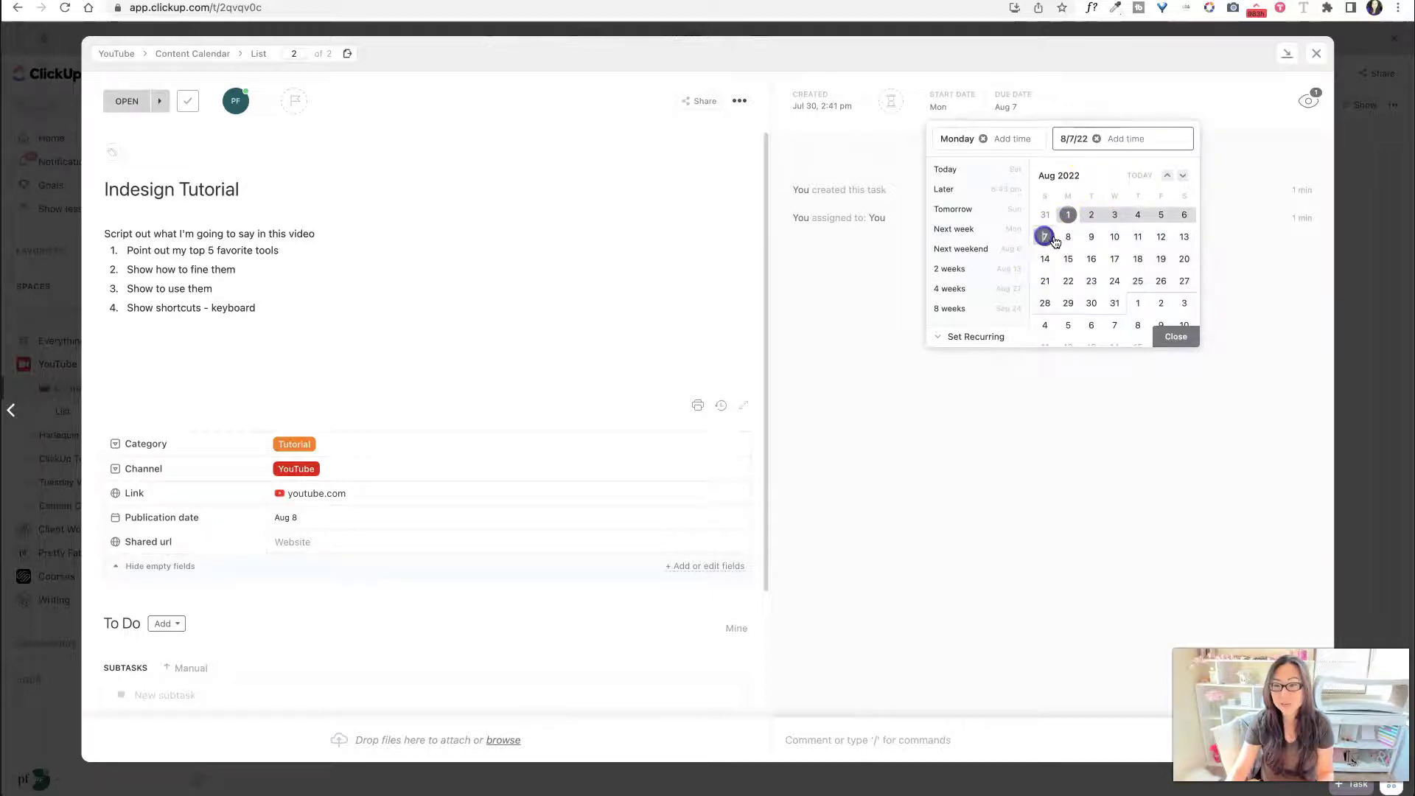
{"action": "left_click", "coordinate": [1176, 340]}
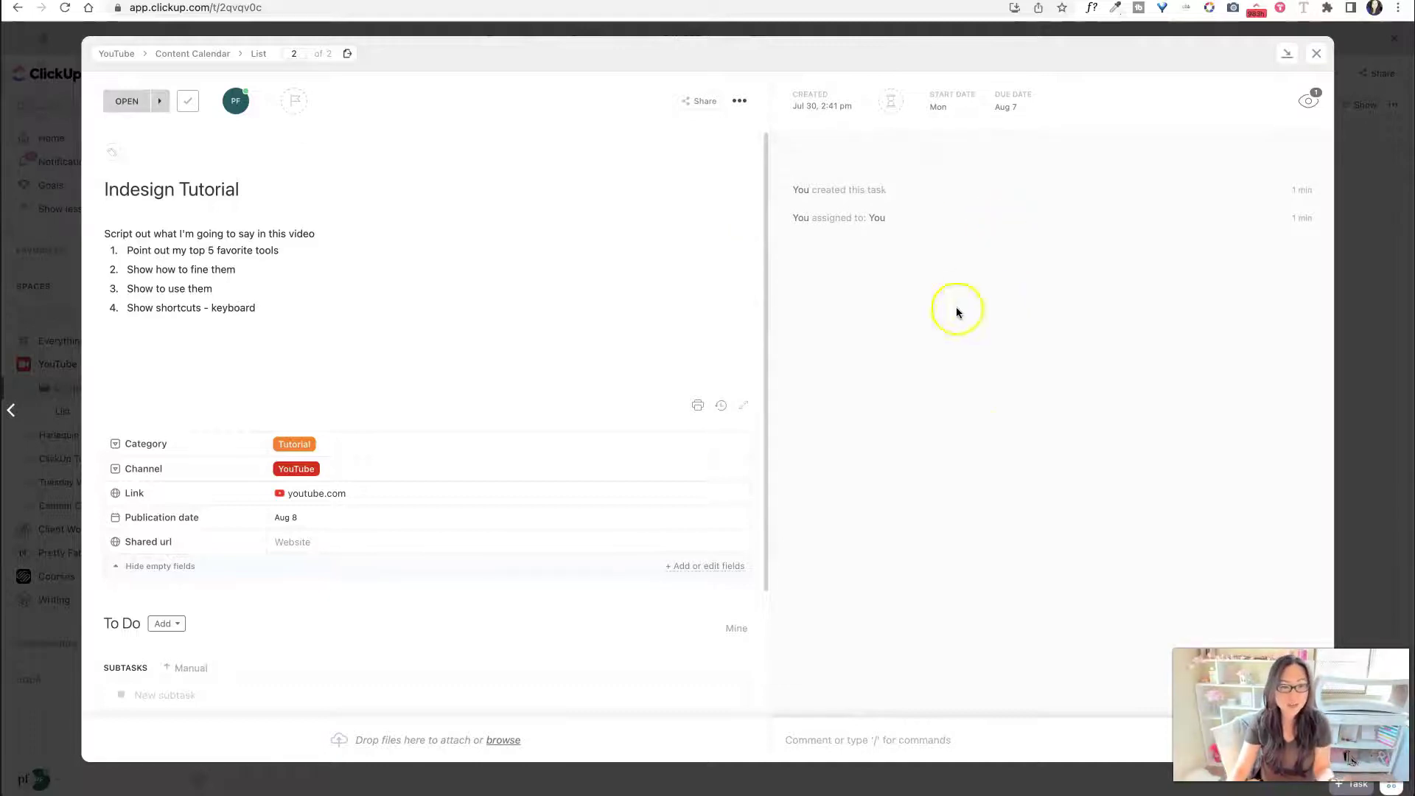
{"action": "scroll", "coordinate": [373, 483], "scroll_direction": "down", "scroll_amount": 3}
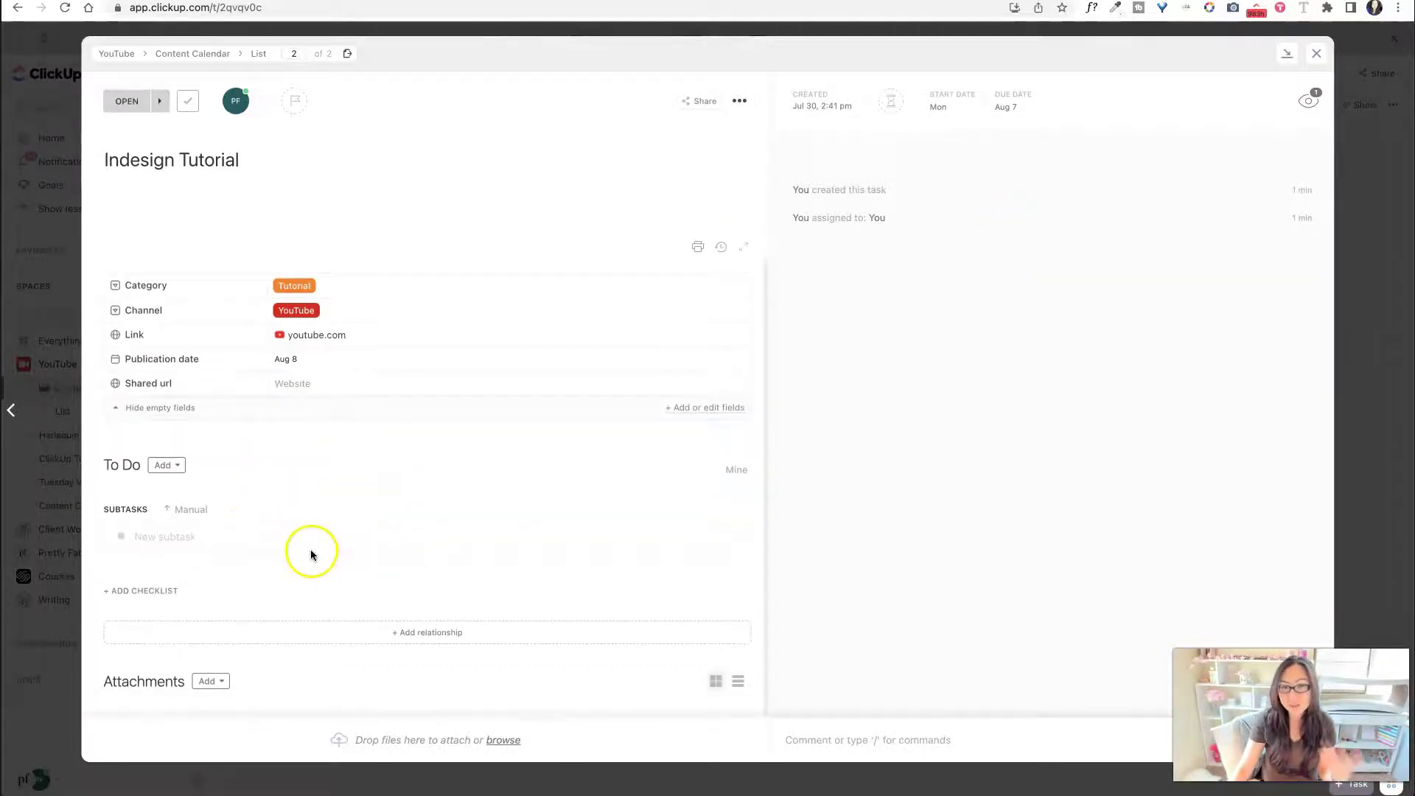
Close the Indesign Tutorial task, briefly view the ClickTips video - inbox task, then close it
{"action": "left_click", "coordinate": [1315, 54]}
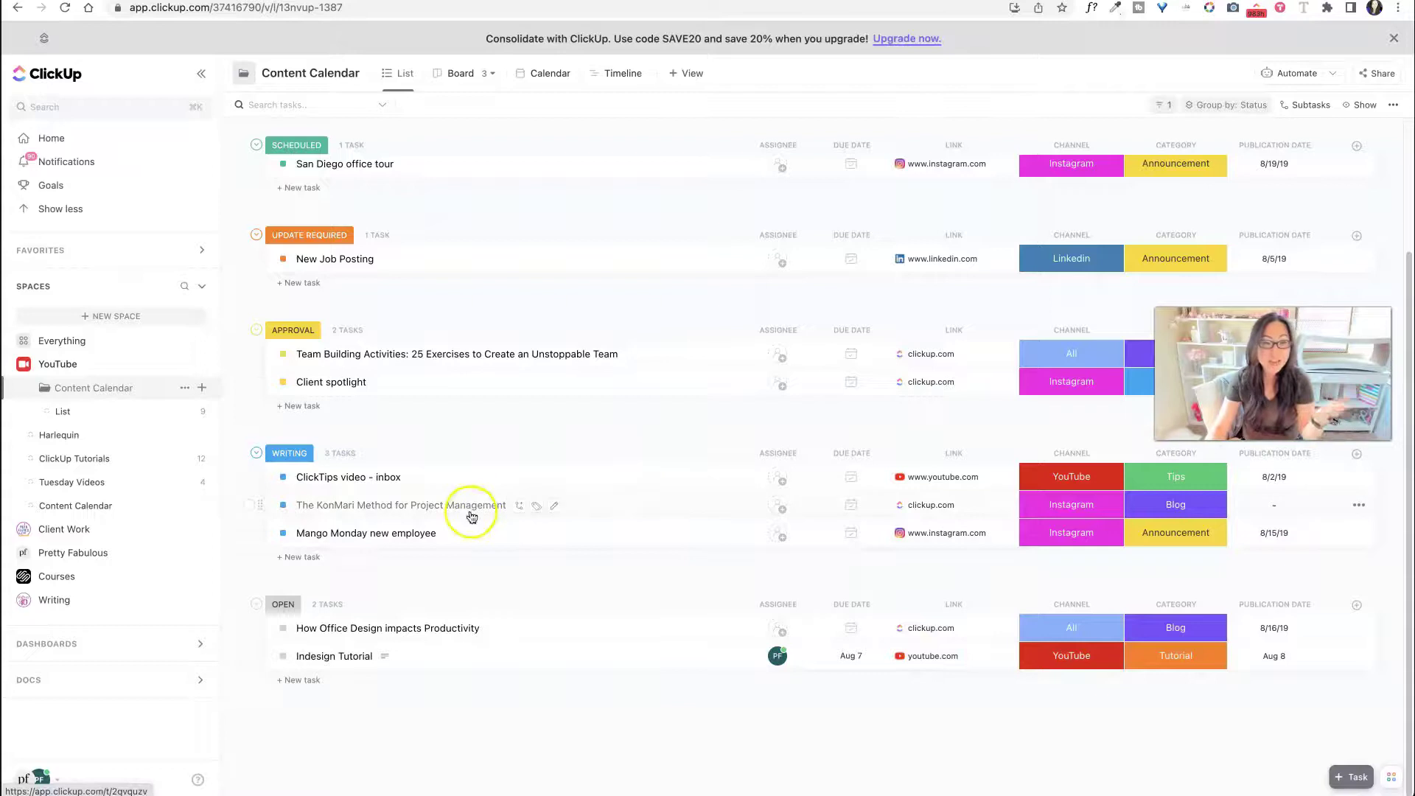
{"action": "left_click", "coordinate": [324, 479]}
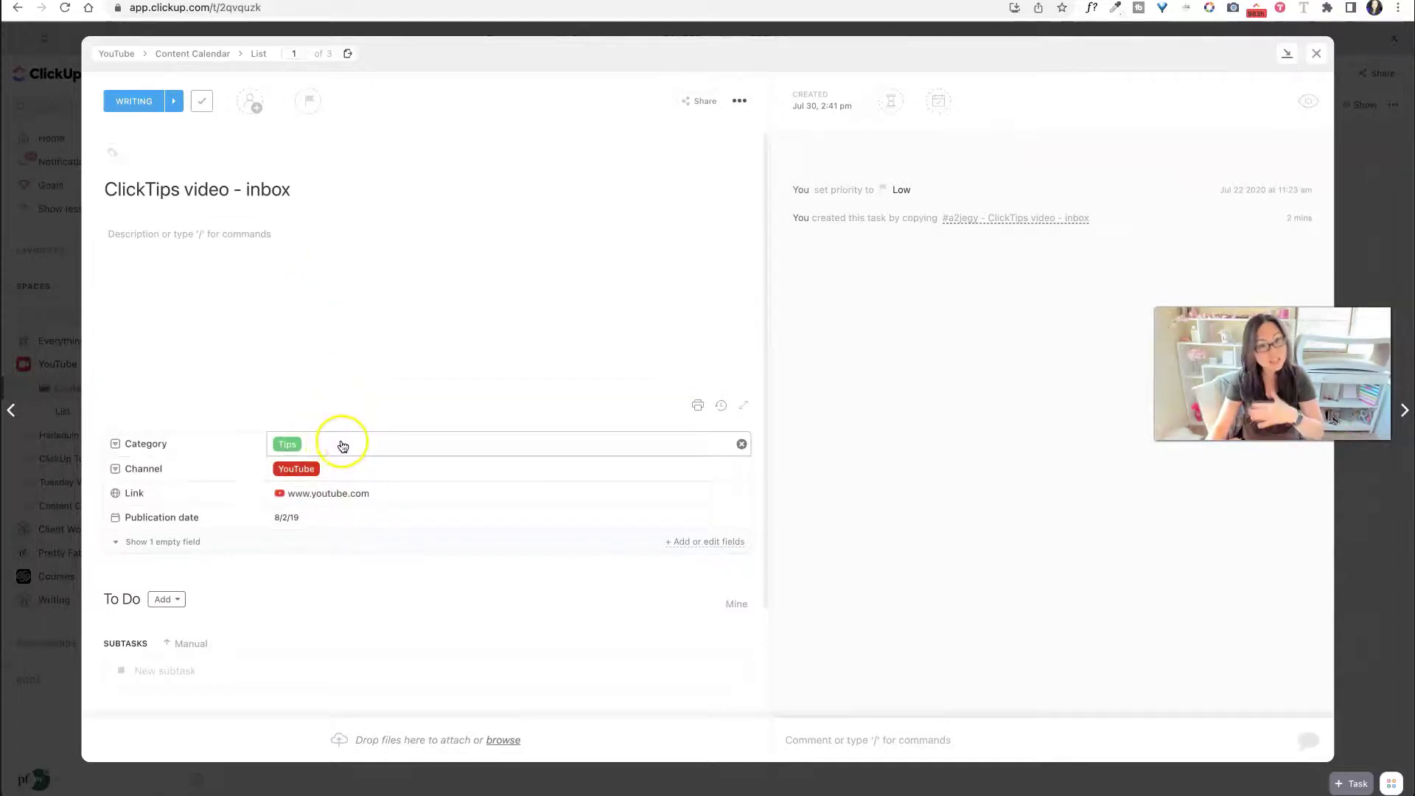
{"action": "left_click", "coordinate": [1315, 53]}
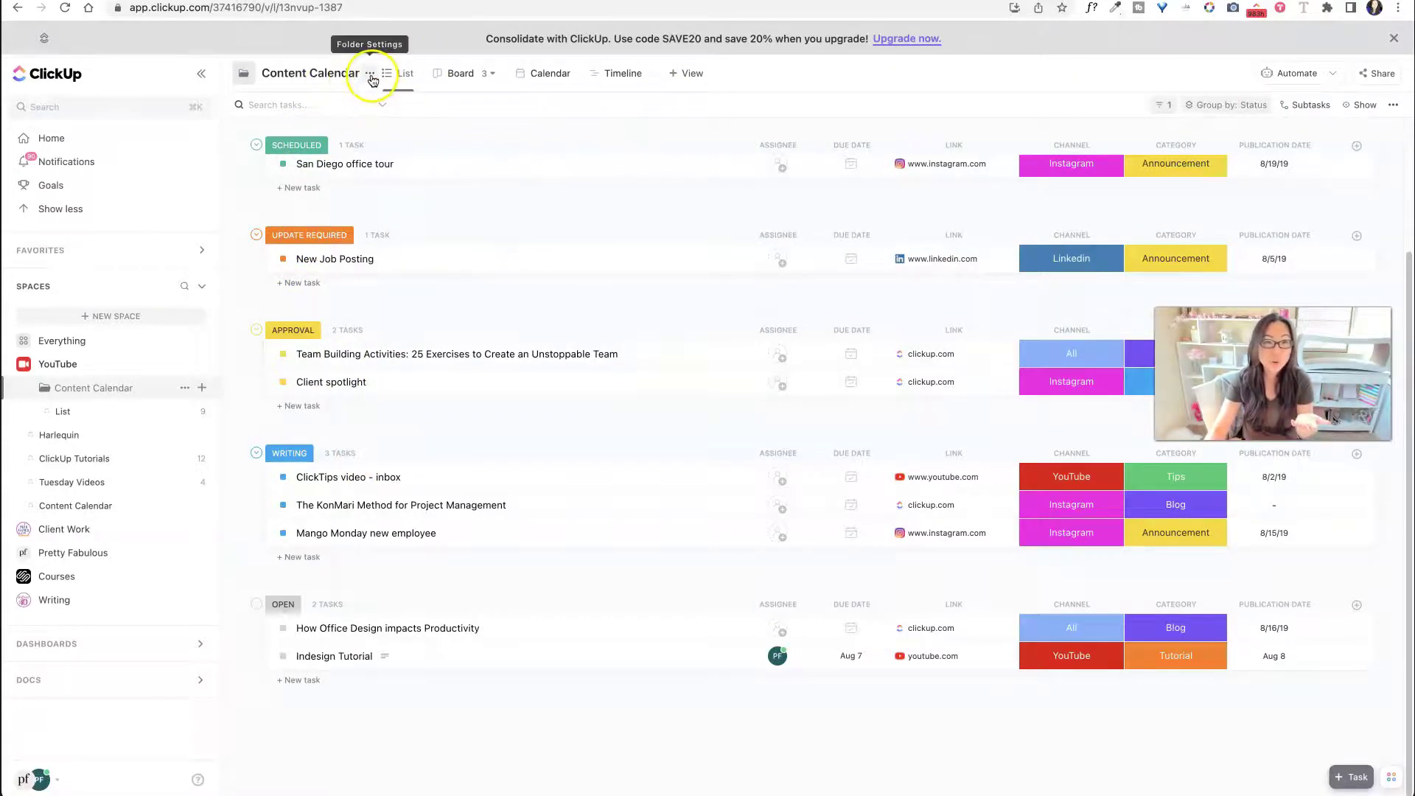
Open Custom Fields from the Content Calendar folder's settings menu
{"action": "left_click", "coordinate": [370, 76]}
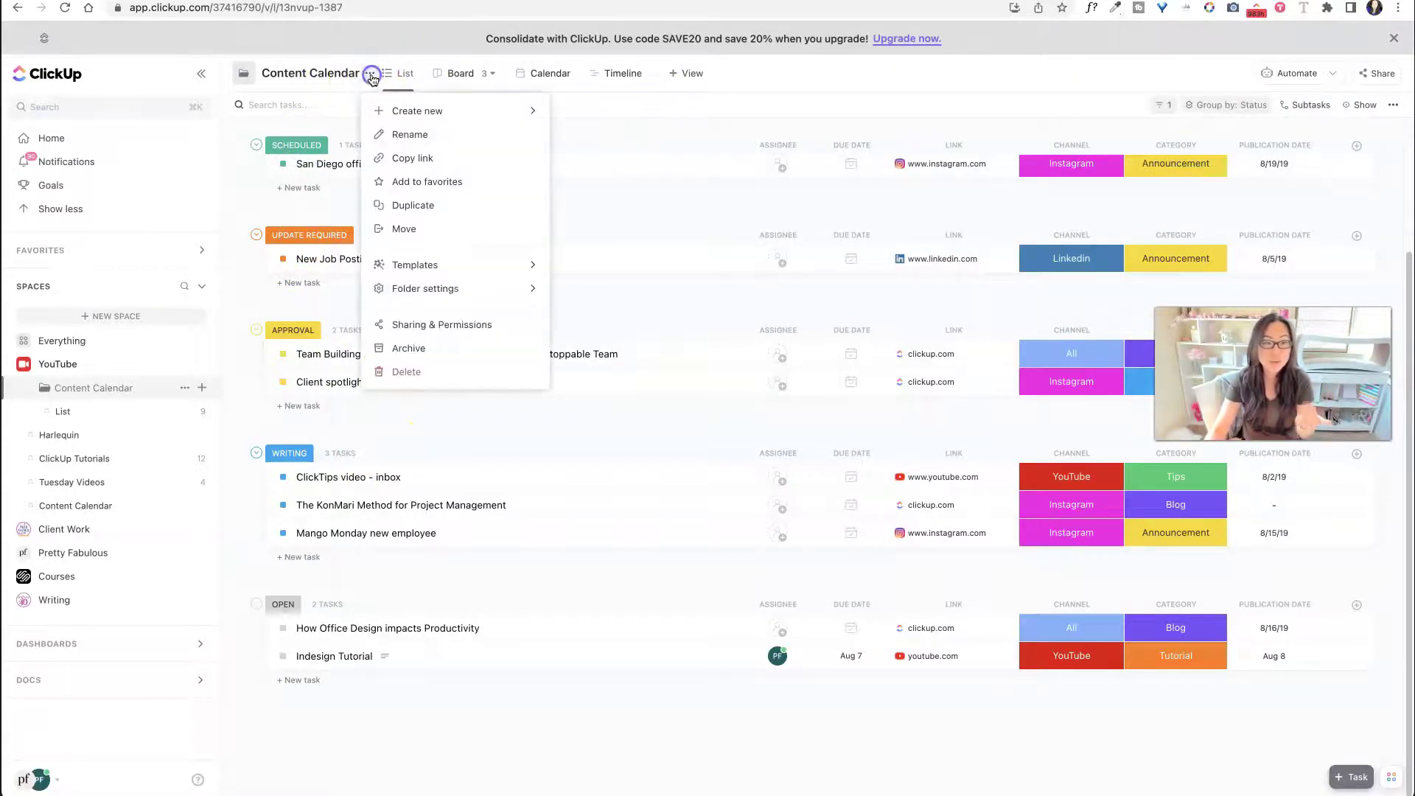
{"action": "left_click", "coordinate": [525, 288]}
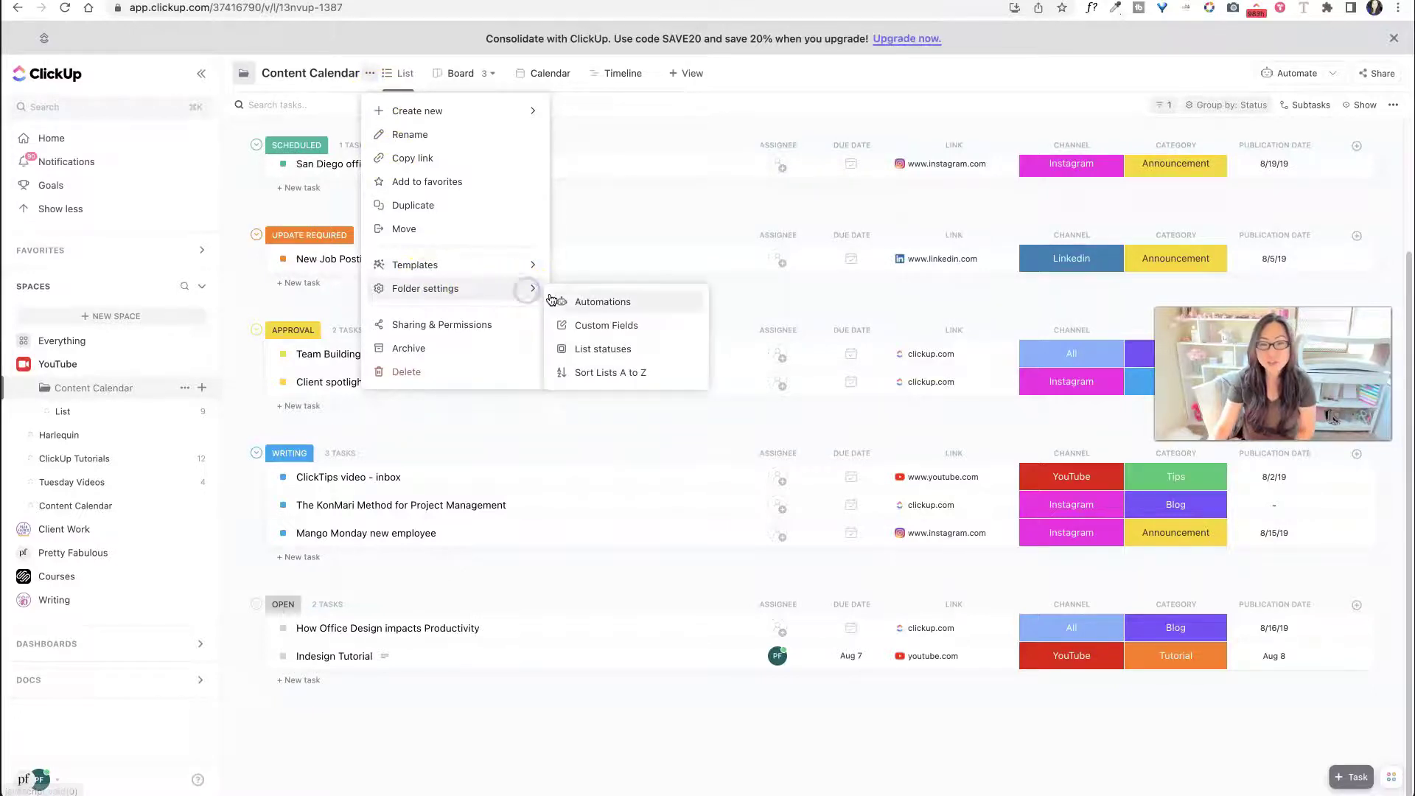
{"action": "left_click", "coordinate": [594, 325]}
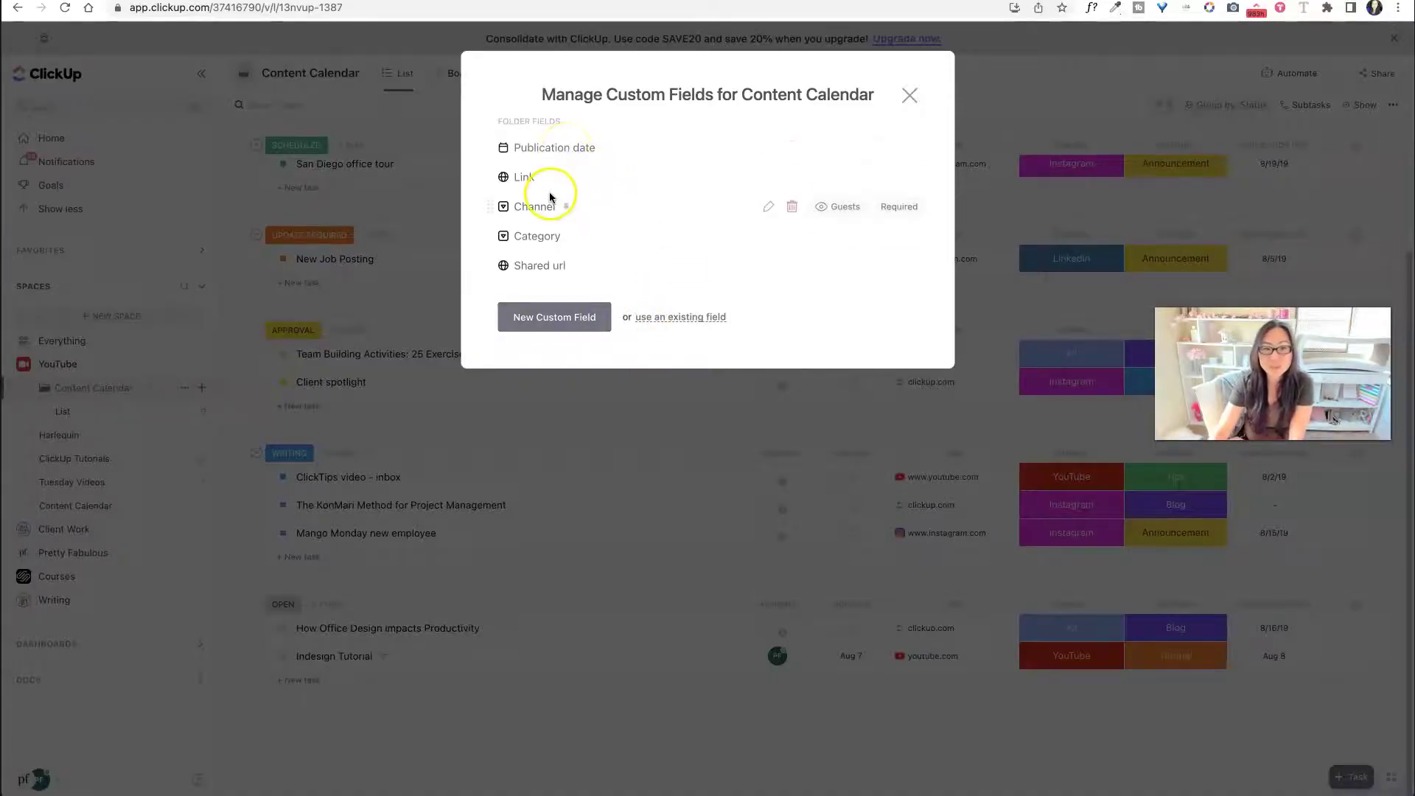
Create a Files-type custom field named 'Lead Magnet' for Content Calendar
{"action": "left_click", "coordinate": [545, 321]}
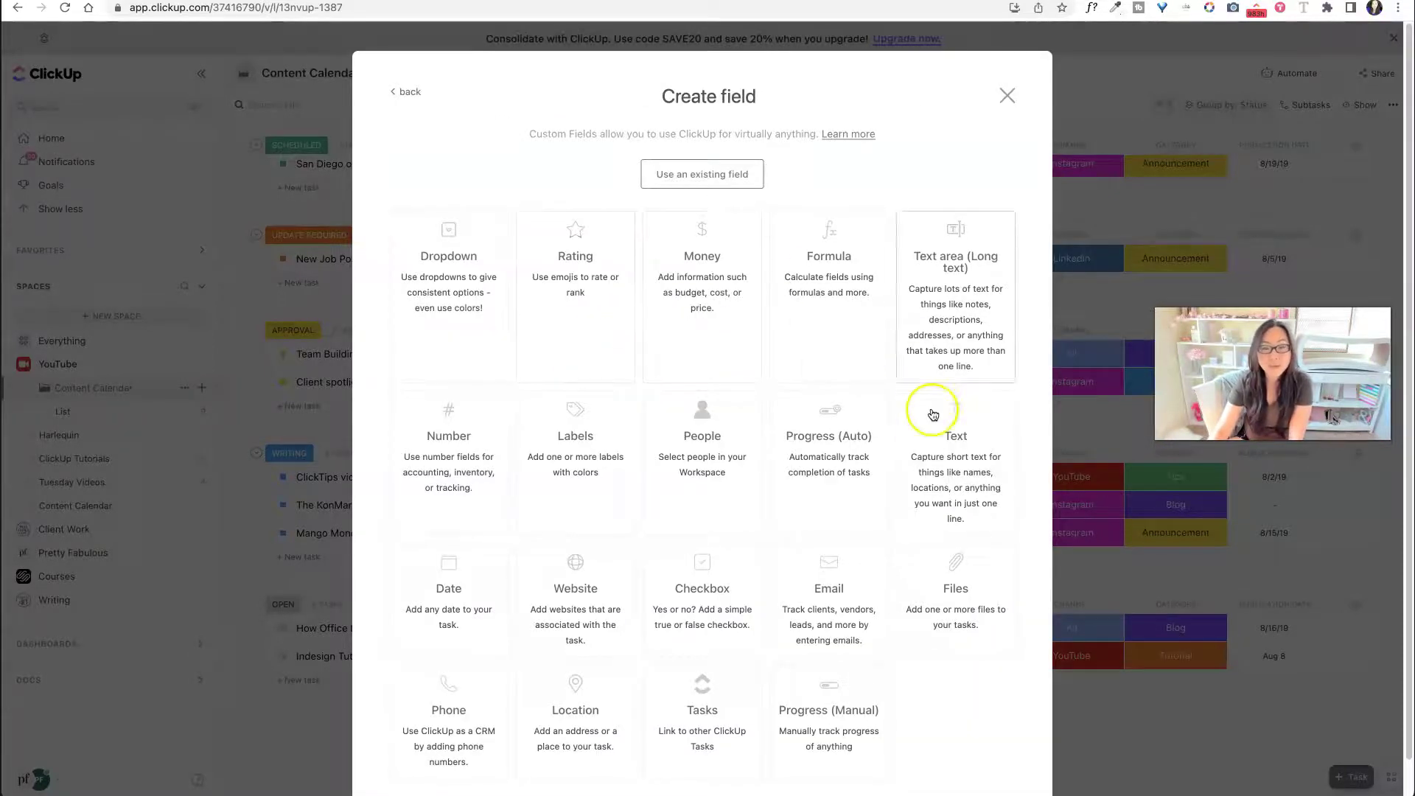
{"action": "scroll", "coordinate": [922, 432], "scroll_direction": "down", "scroll_amount": 1}
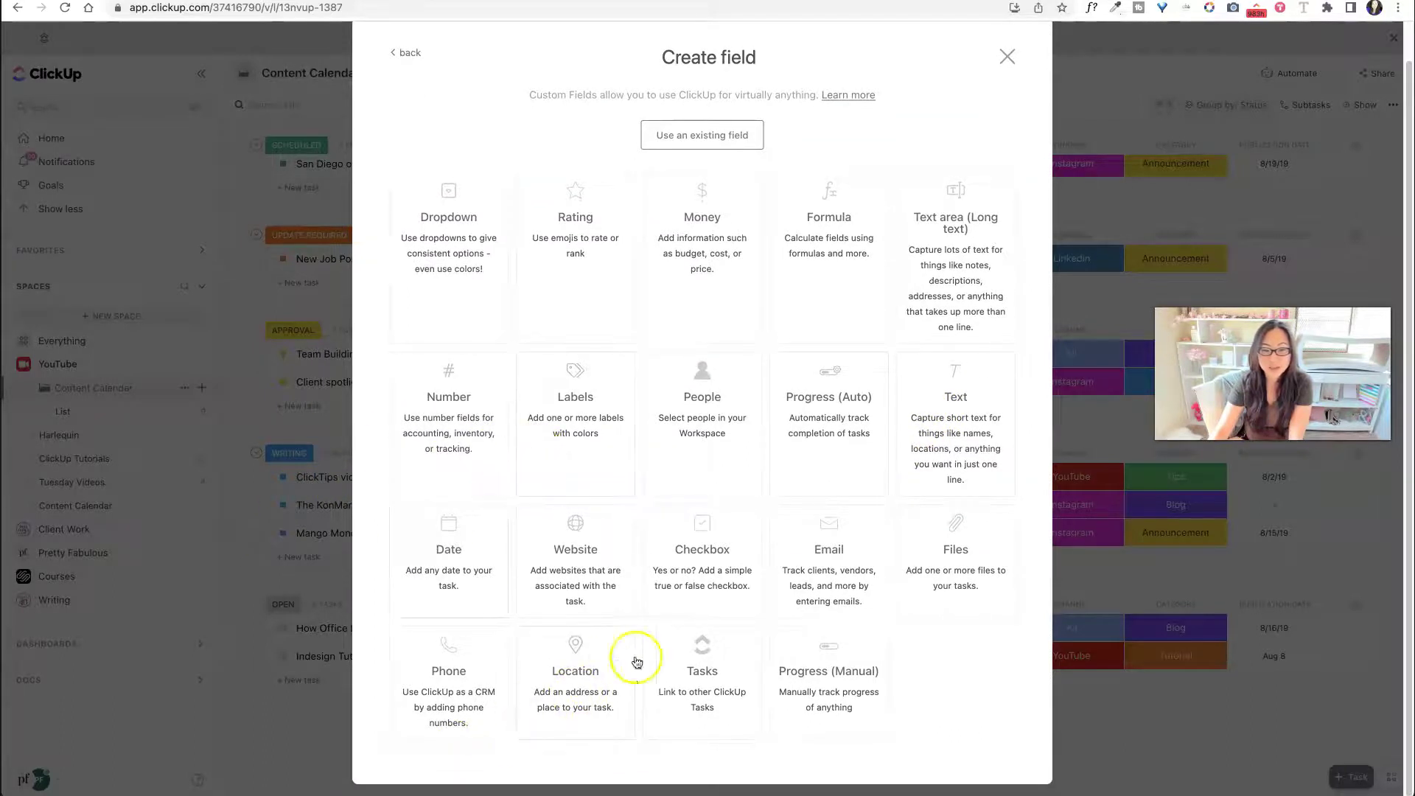
{"action": "left_click", "coordinate": [925, 574]}
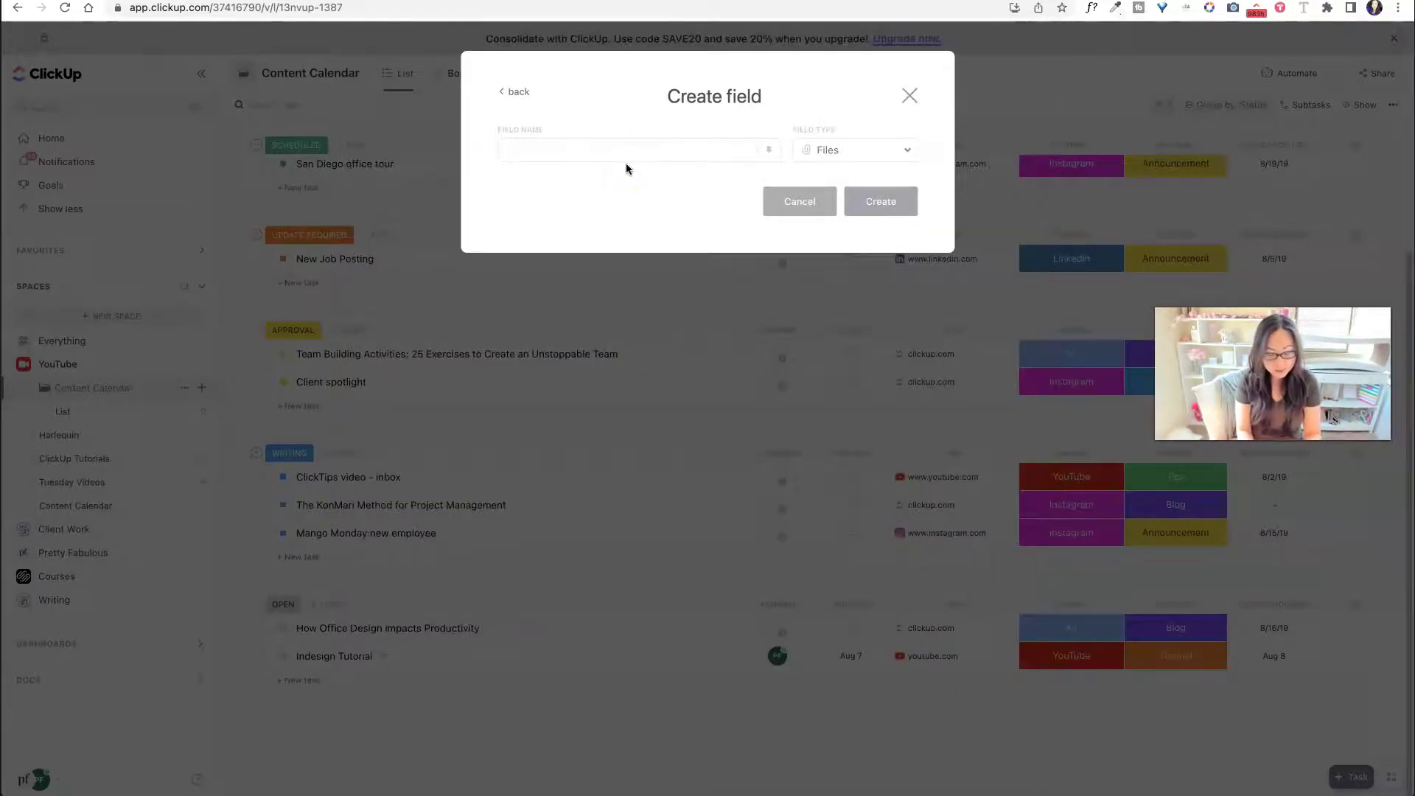
{"action": "type", "text": "Lead Magnet"}
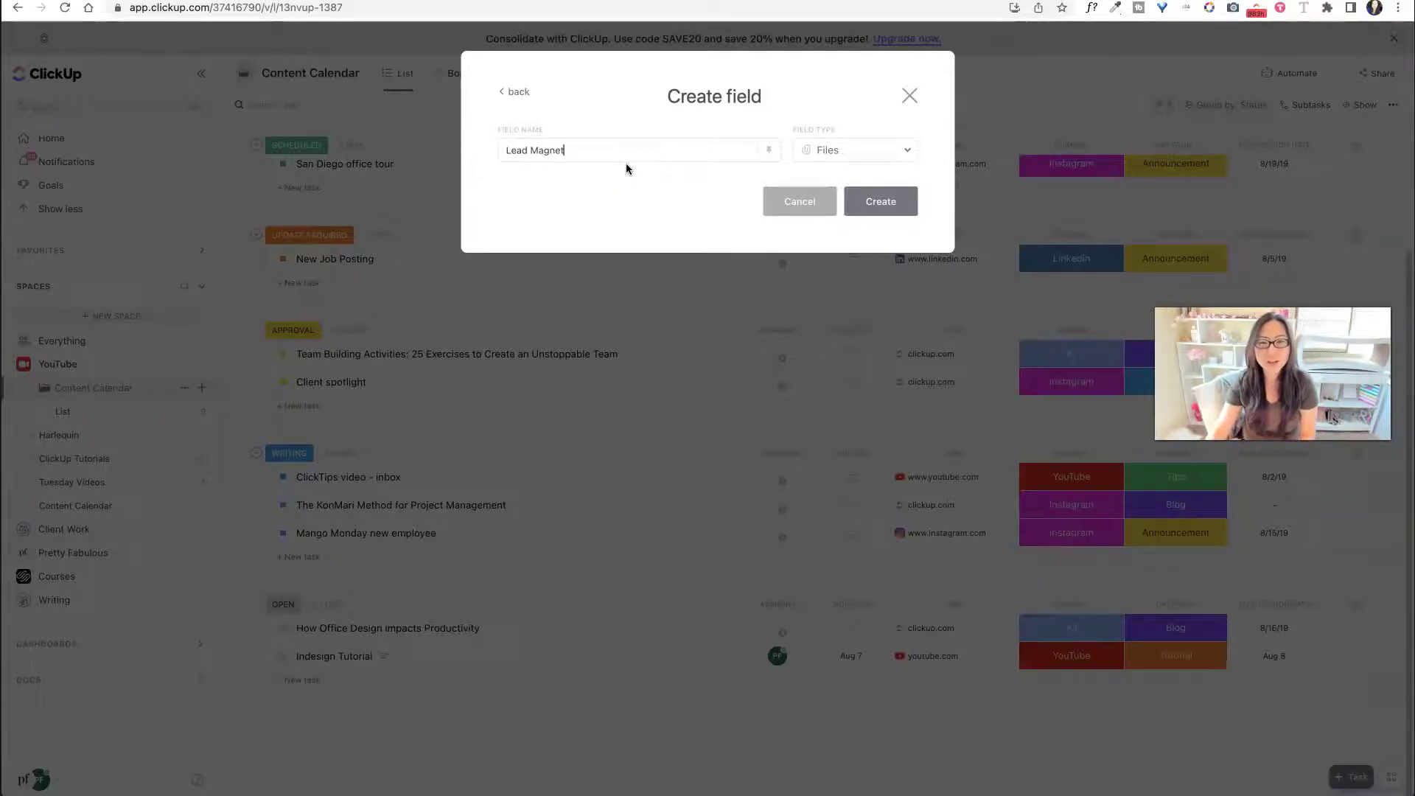
{"action": "left_click", "coordinate": [890, 202]}
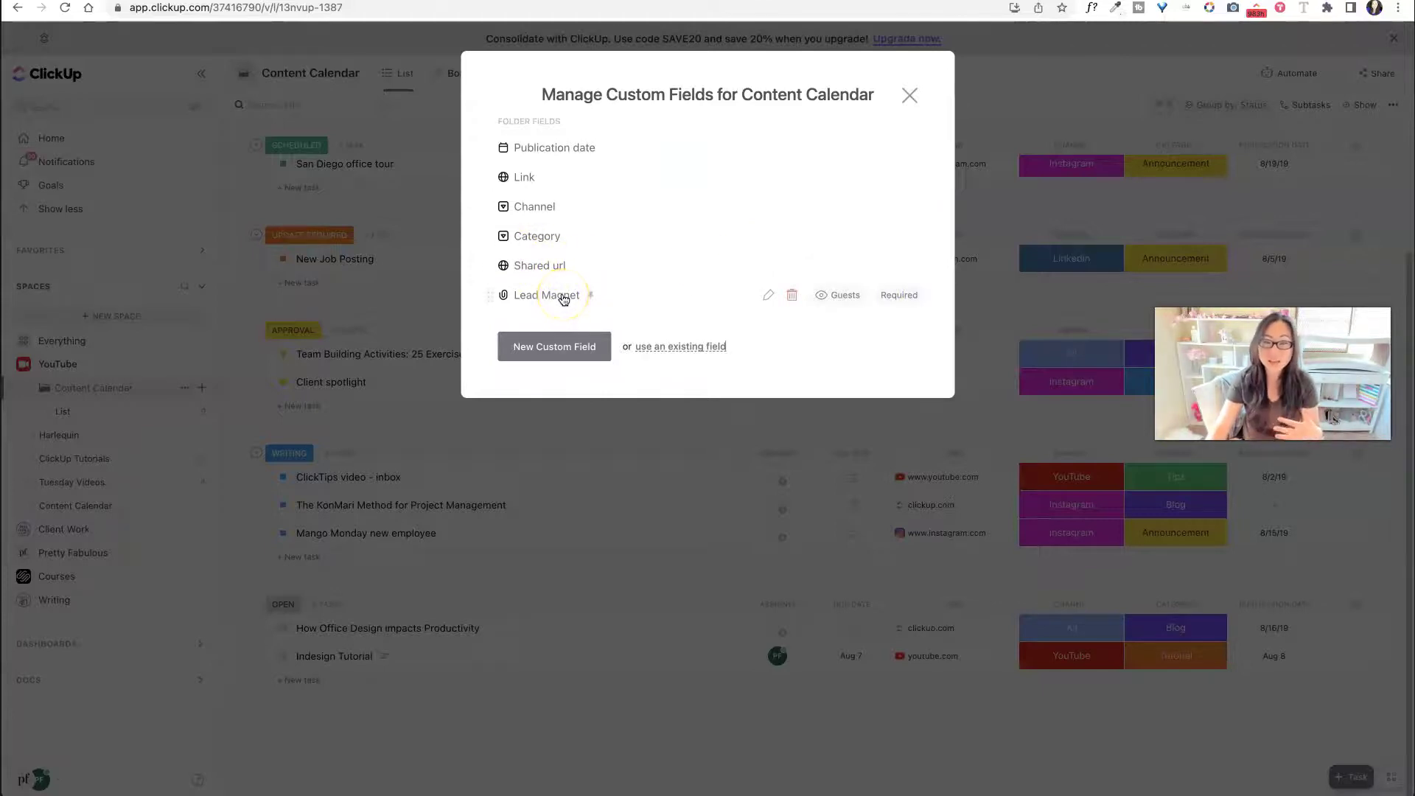
Start a new Rating custom field and name it 'Number of Likes'
{"action": "left_click", "coordinate": [558, 341]}
{"action": "left_click", "coordinate": [590, 299]}
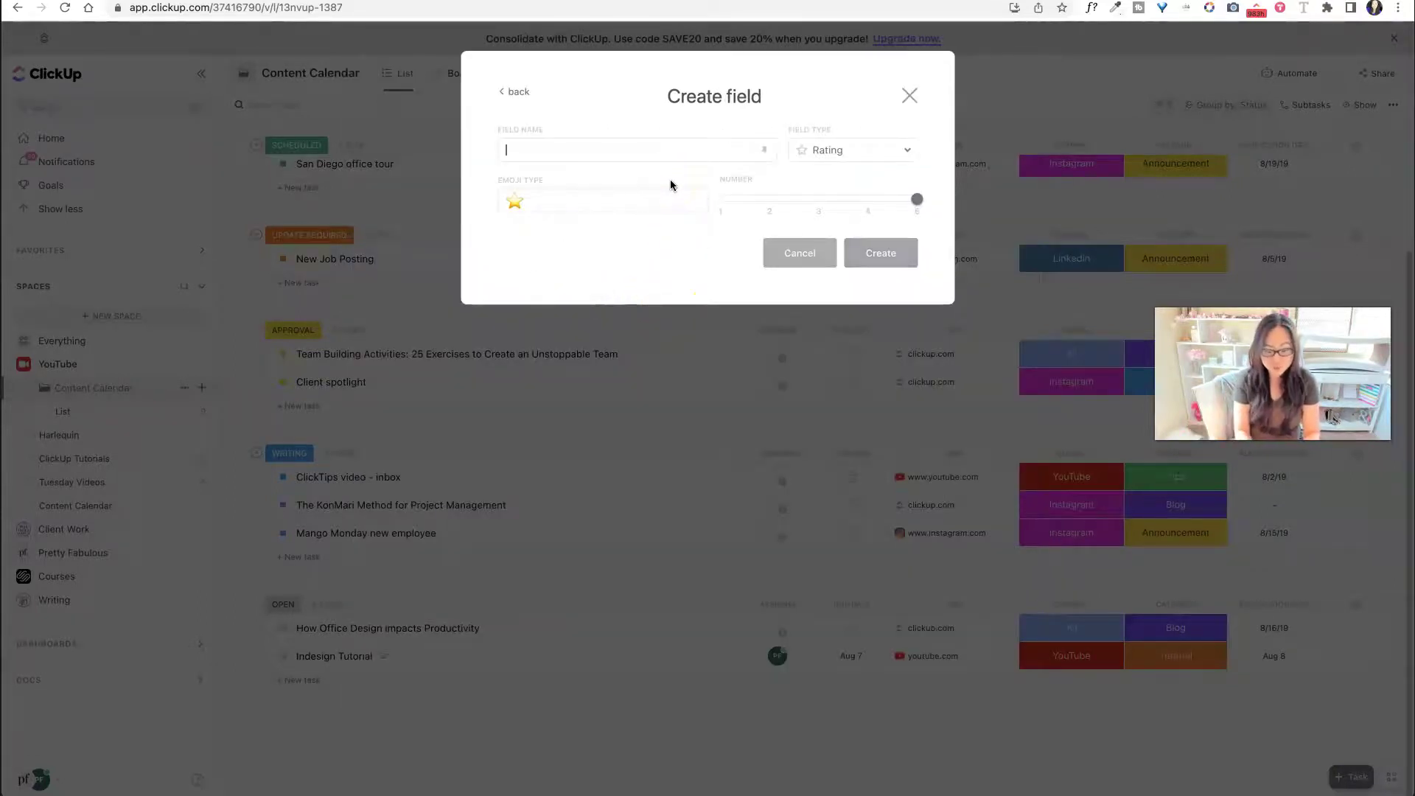
{"action": "type", "text": "Folllow"}
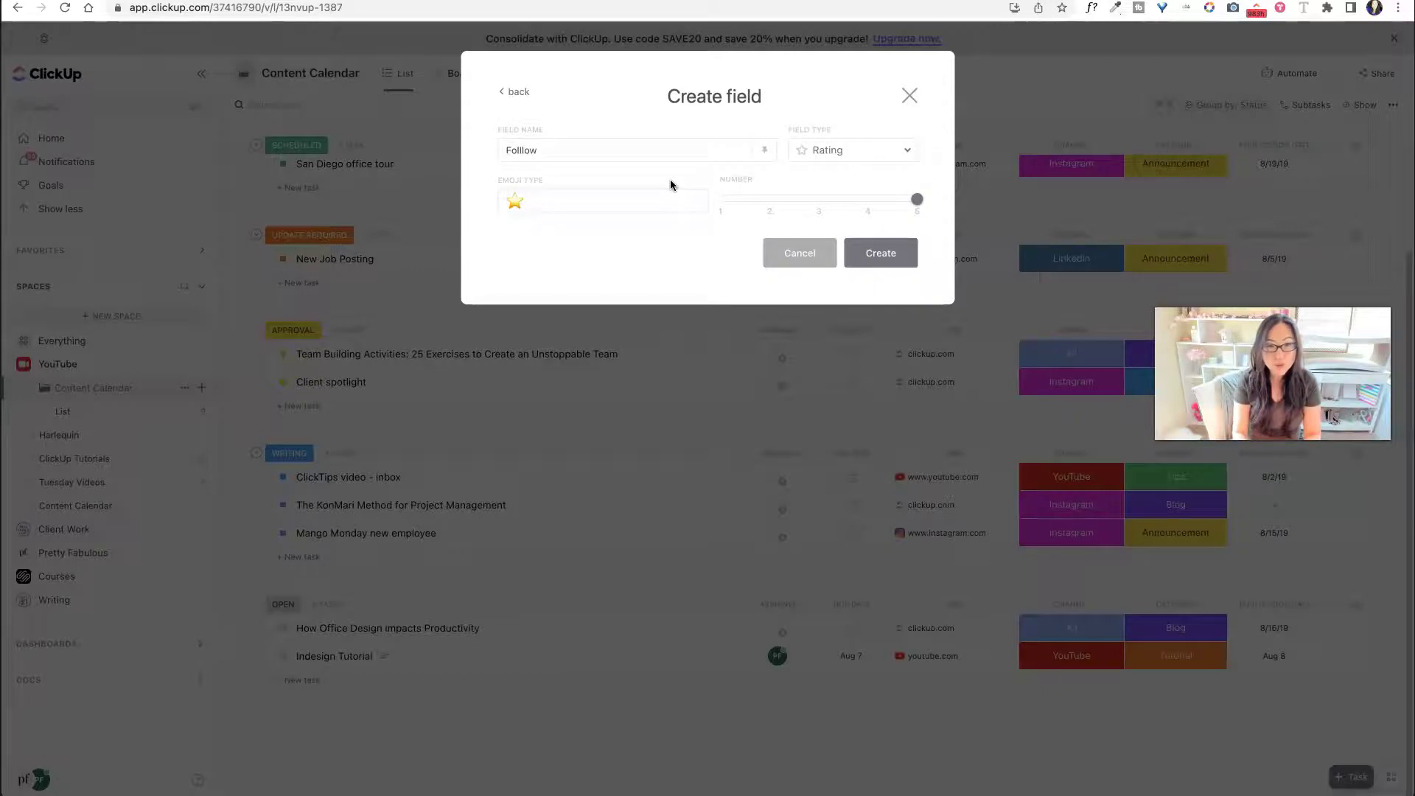
{"action": "key", "text": "BackSpace"}
{"action": "key", "text": "BackSpace"}
{"action": "key", "text": "BackSpace"}
{"action": "type", "text": "ow - Up"}
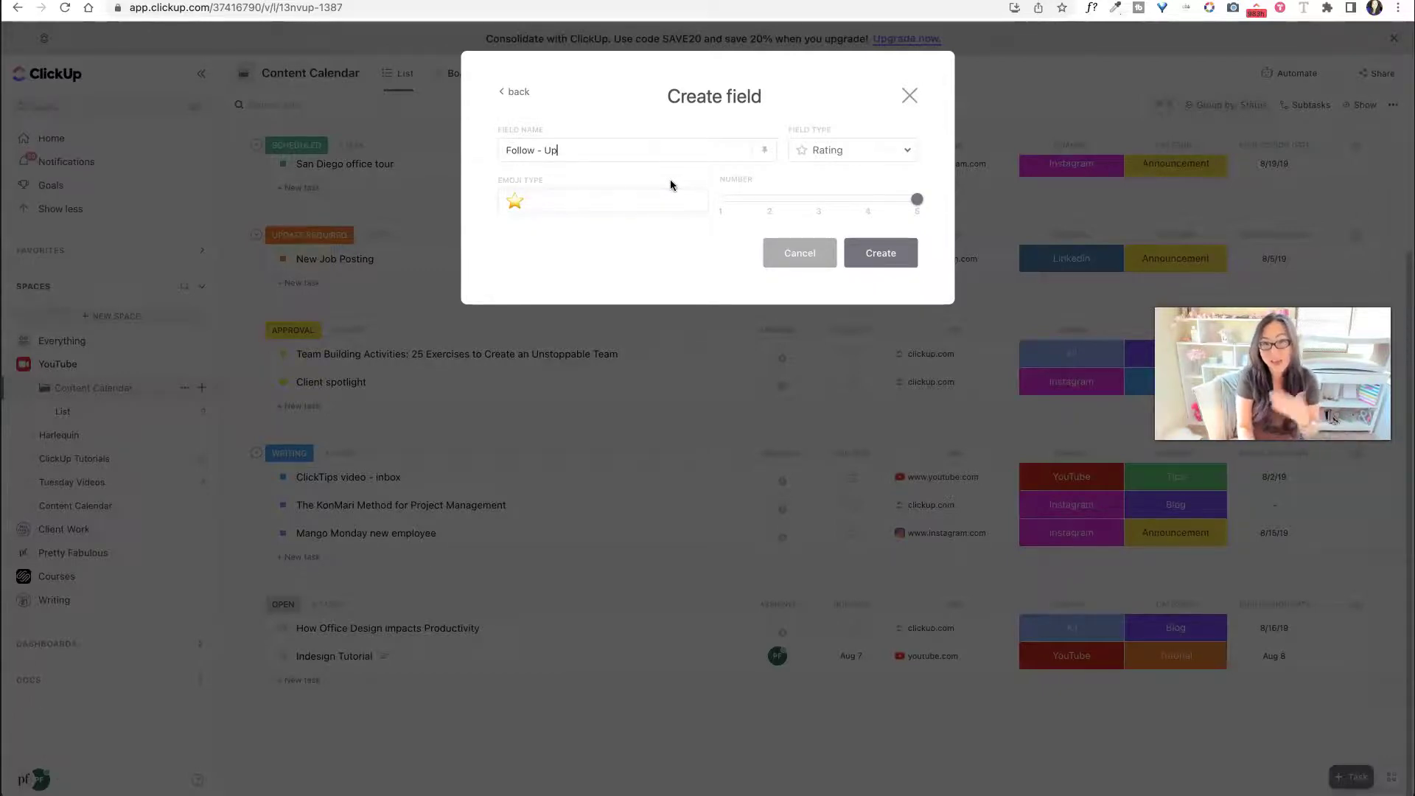
{"action": "key", "text": "shift+Left"}
{"action": "key", "text": "shift+Left"}
{"action": "key", "text": "shift+Left"}
{"action": "key", "text": "shift+Left"}
{"action": "key", "text": "shift+Left"}
{"action": "key", "text": "shift+Left"}
{"action": "key", "text": "shift+Left"}
{"action": "key", "text": "shift+Left"}
{"action": "key", "text": "shift+Left"}
{"action": "key", "text": "shift+Left"}
{"action": "key", "text": "shift+Left"}
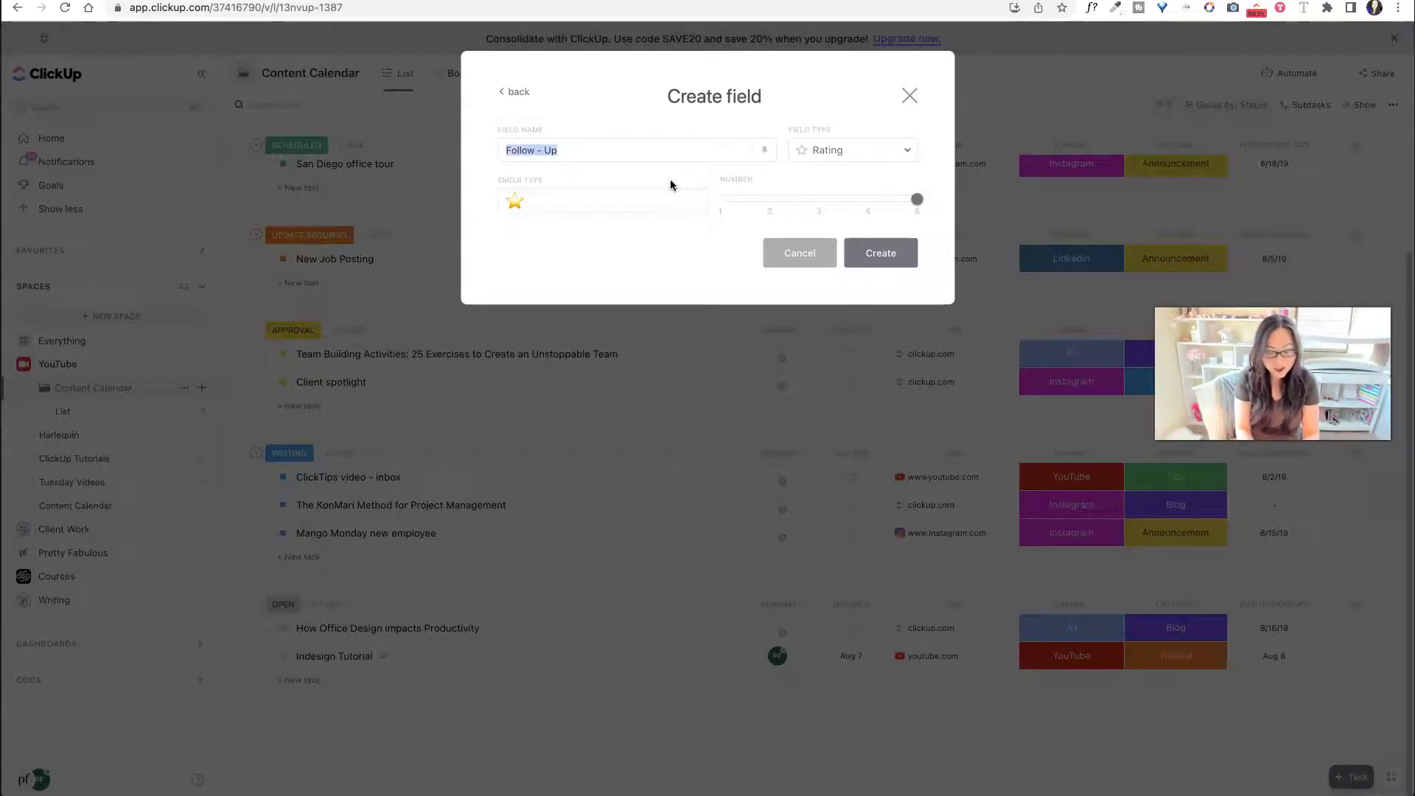
{"action": "type", "text": "Numbe"}
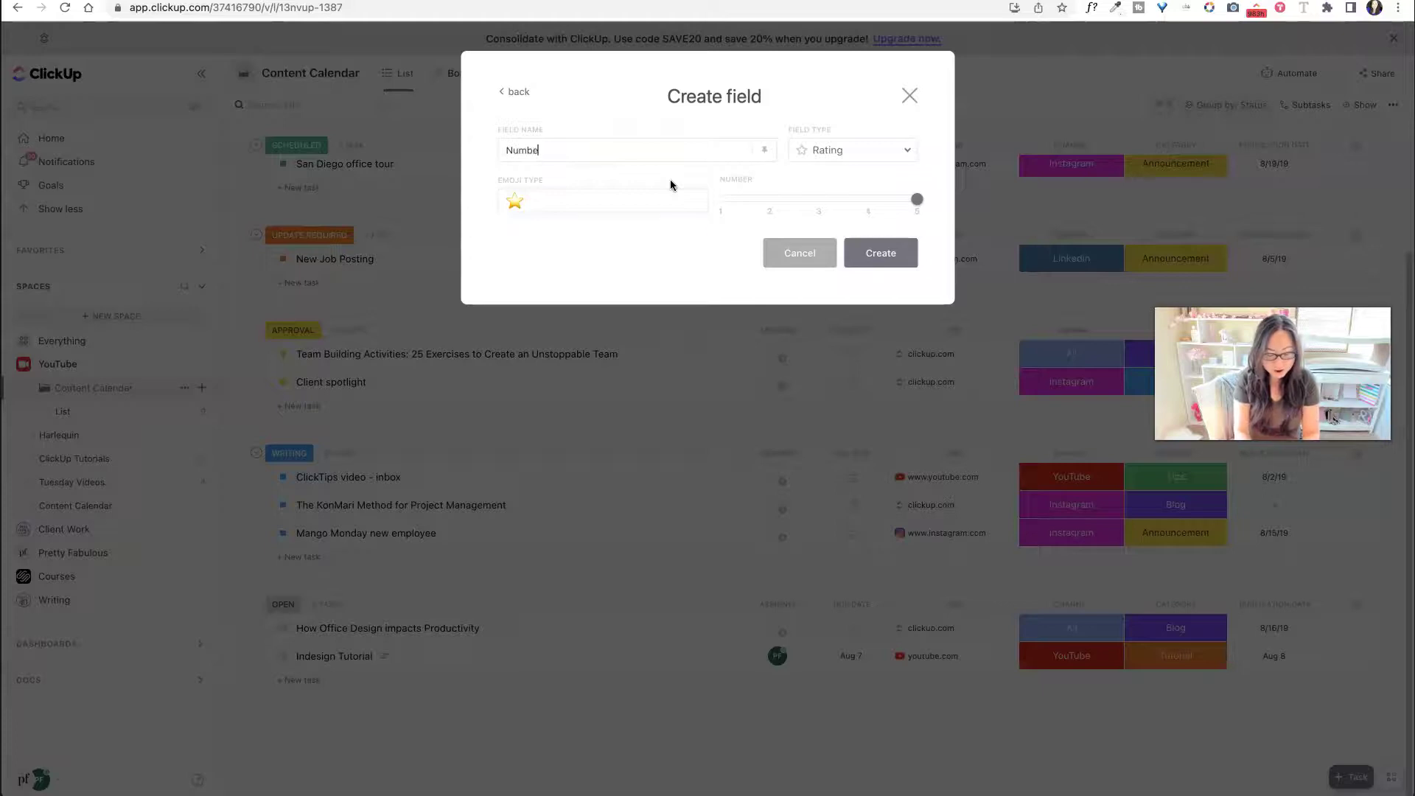
{"action": "type", "text": "r of Likes"}
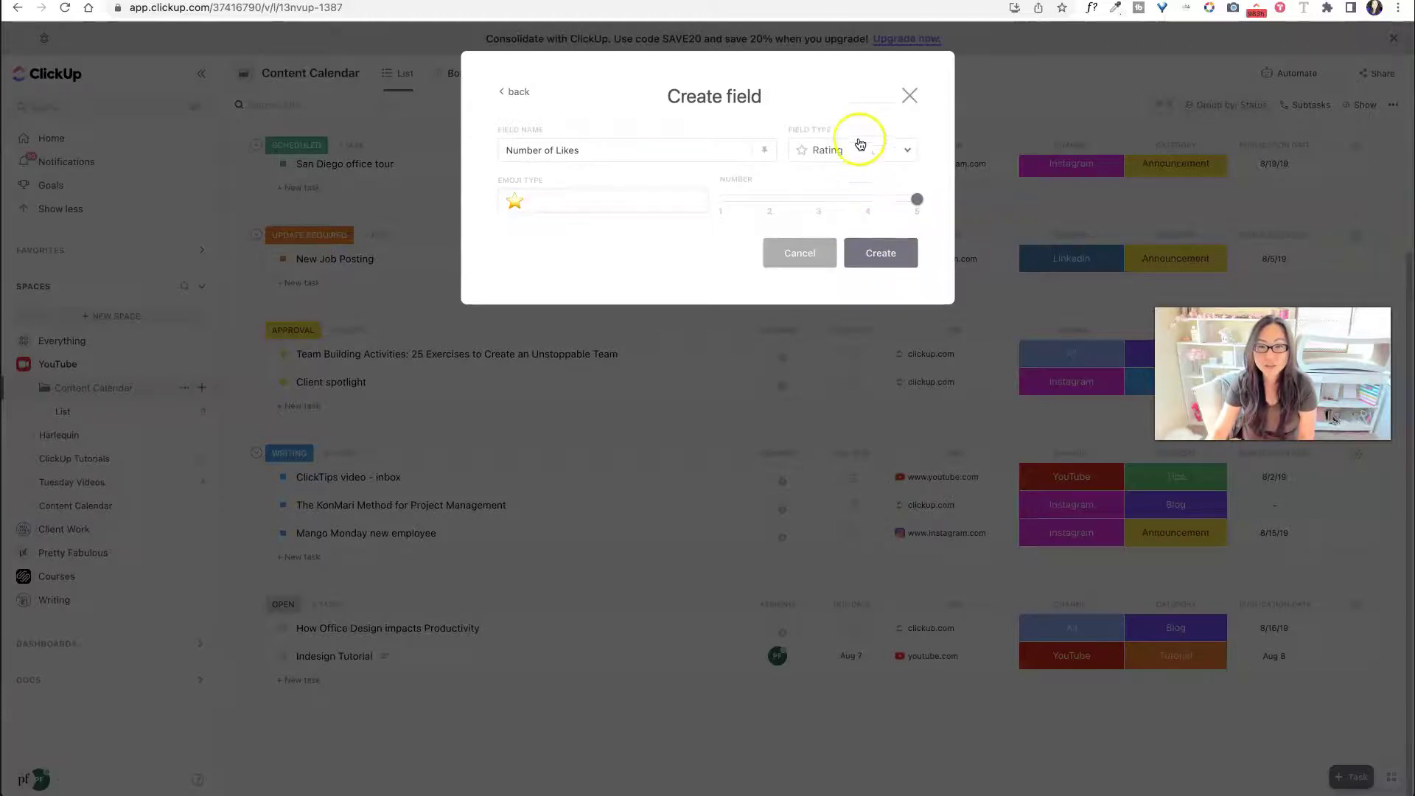
Keep the Rating type, create the Number of Likes field and close the manager
{"action": "left_click", "coordinate": [896, 152]}
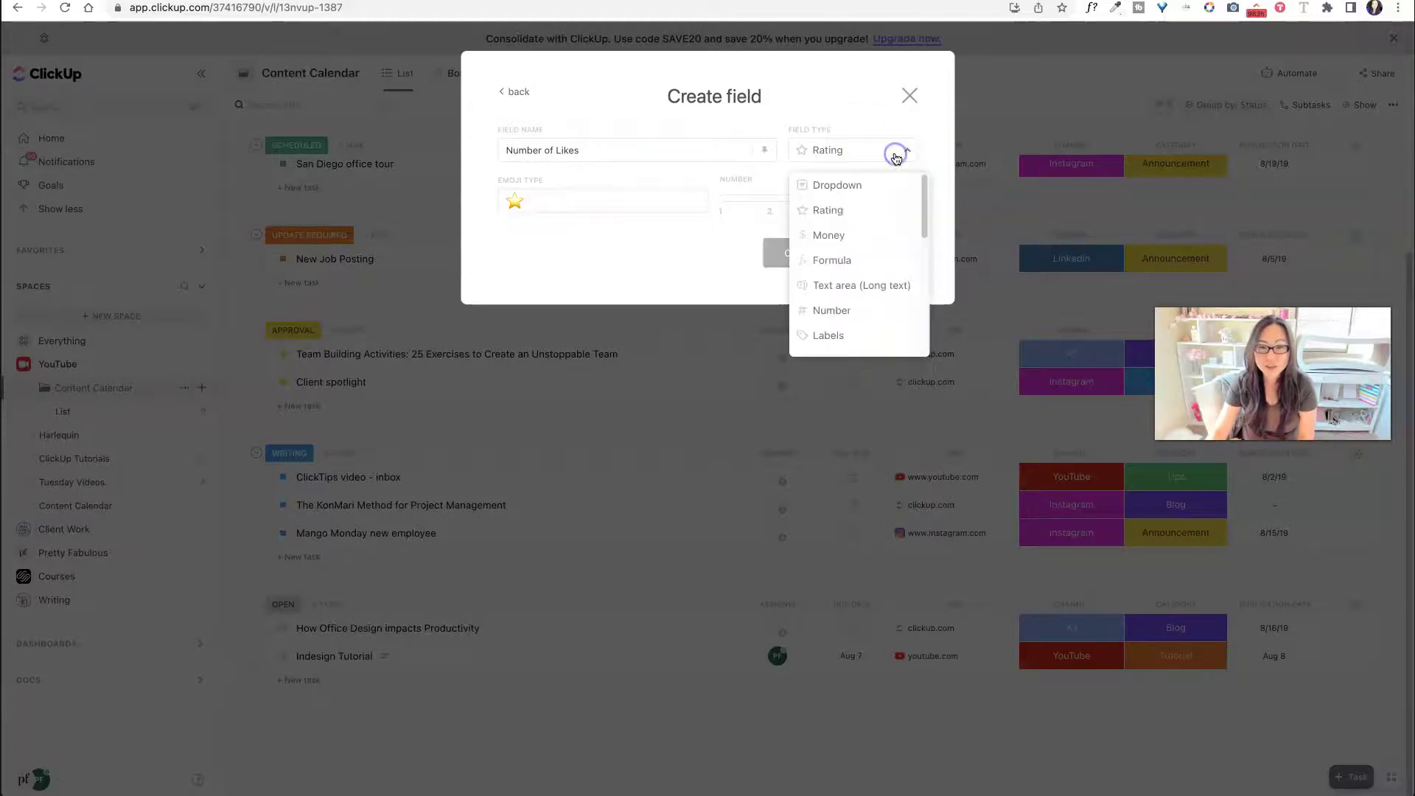
{"action": "left_click", "coordinate": [869, 120]}
{"action": "left_click", "coordinate": [890, 149]}
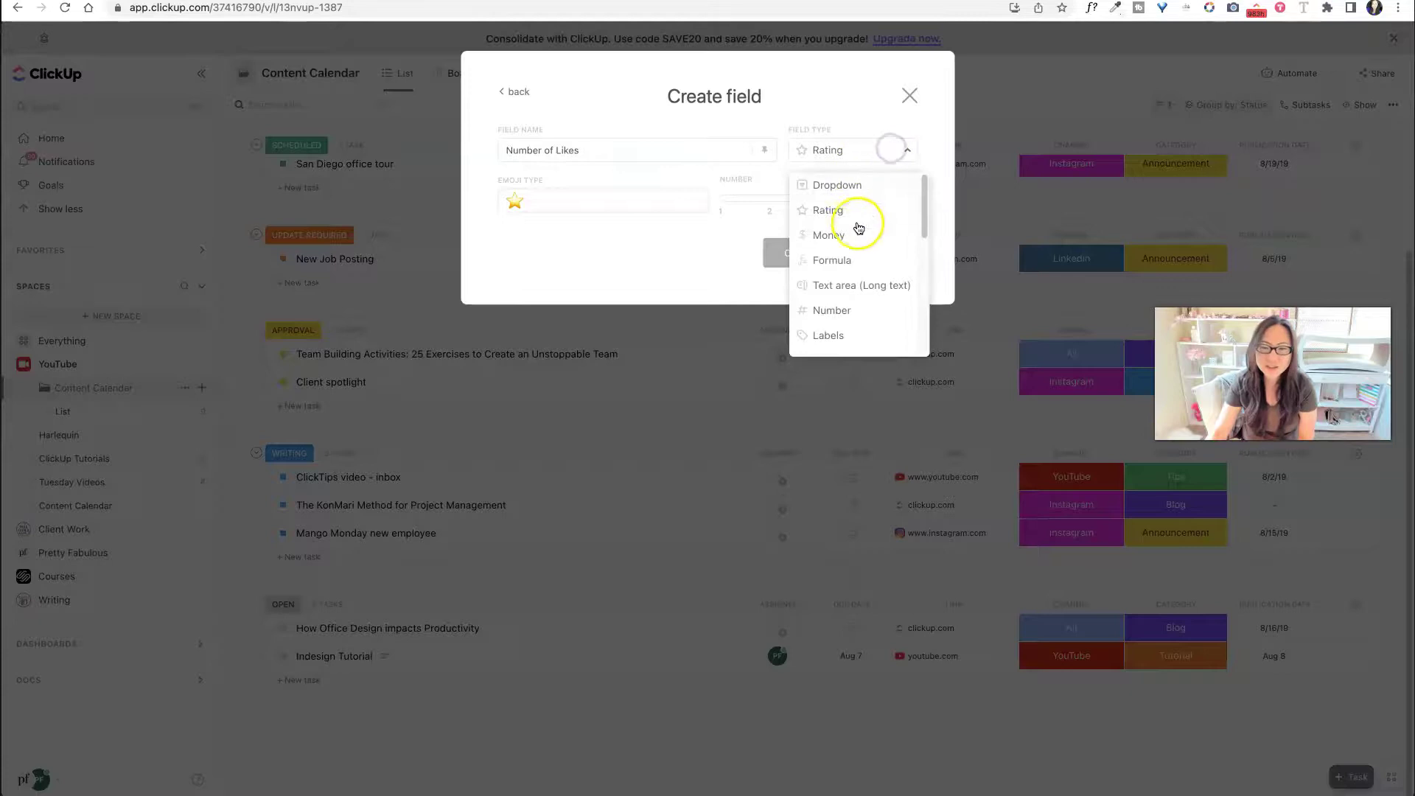
{"action": "left_click", "coordinate": [859, 110]}
{"action": "left_click", "coordinate": [910, 261]}
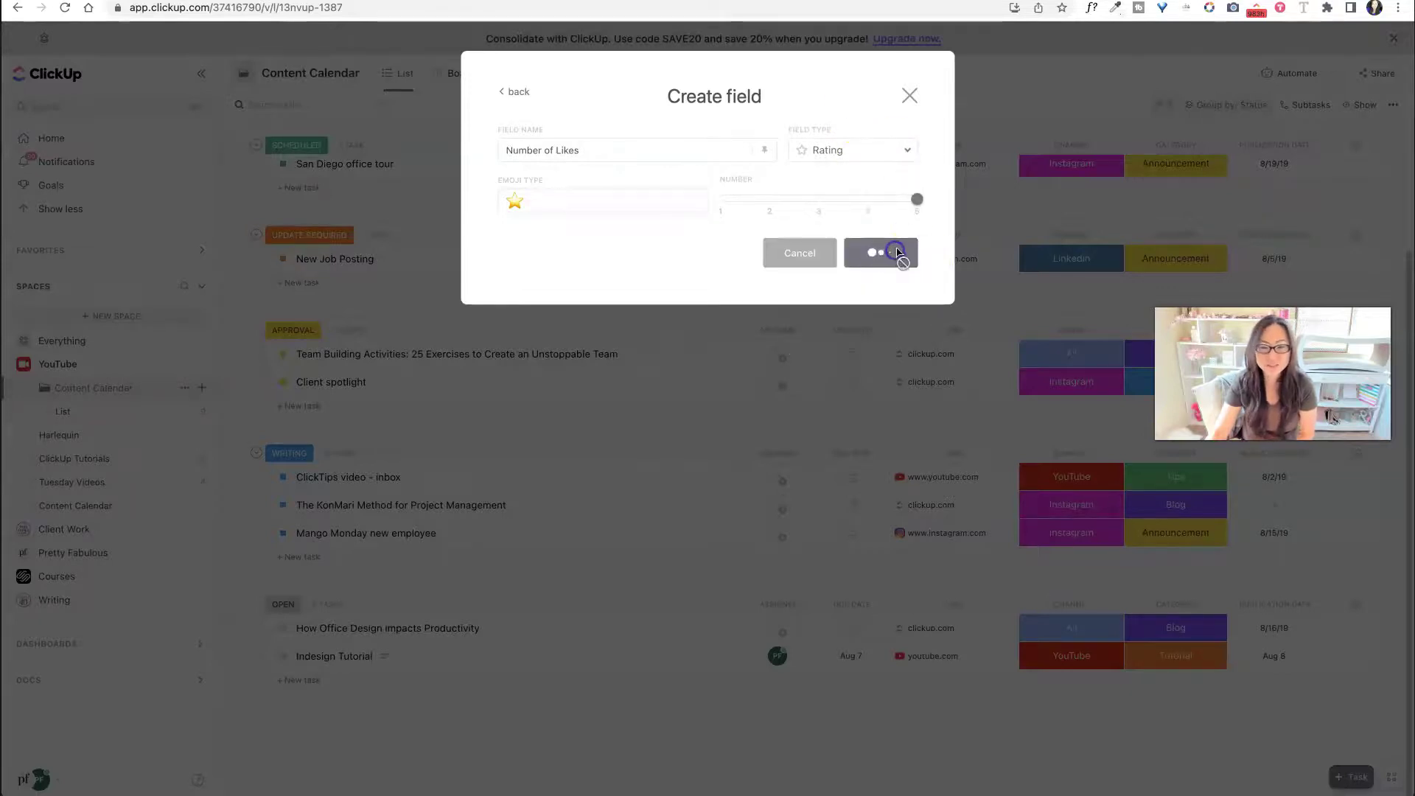
{"action": "left_click", "coordinate": [911, 97]}
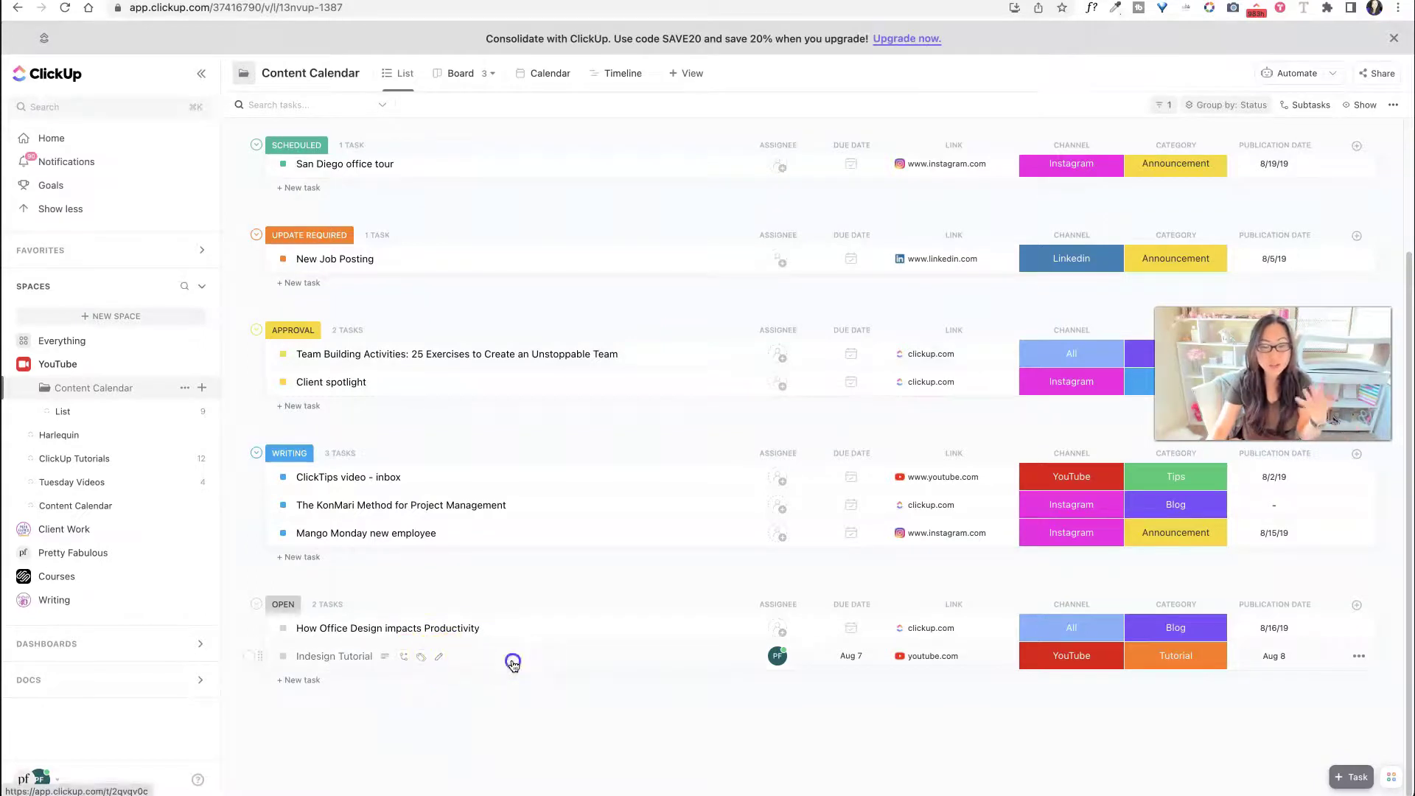
Give the Indesign Tutorial task a 4-star Number of Likes rating, then close it
{"action": "left_click", "coordinate": [511, 658]}
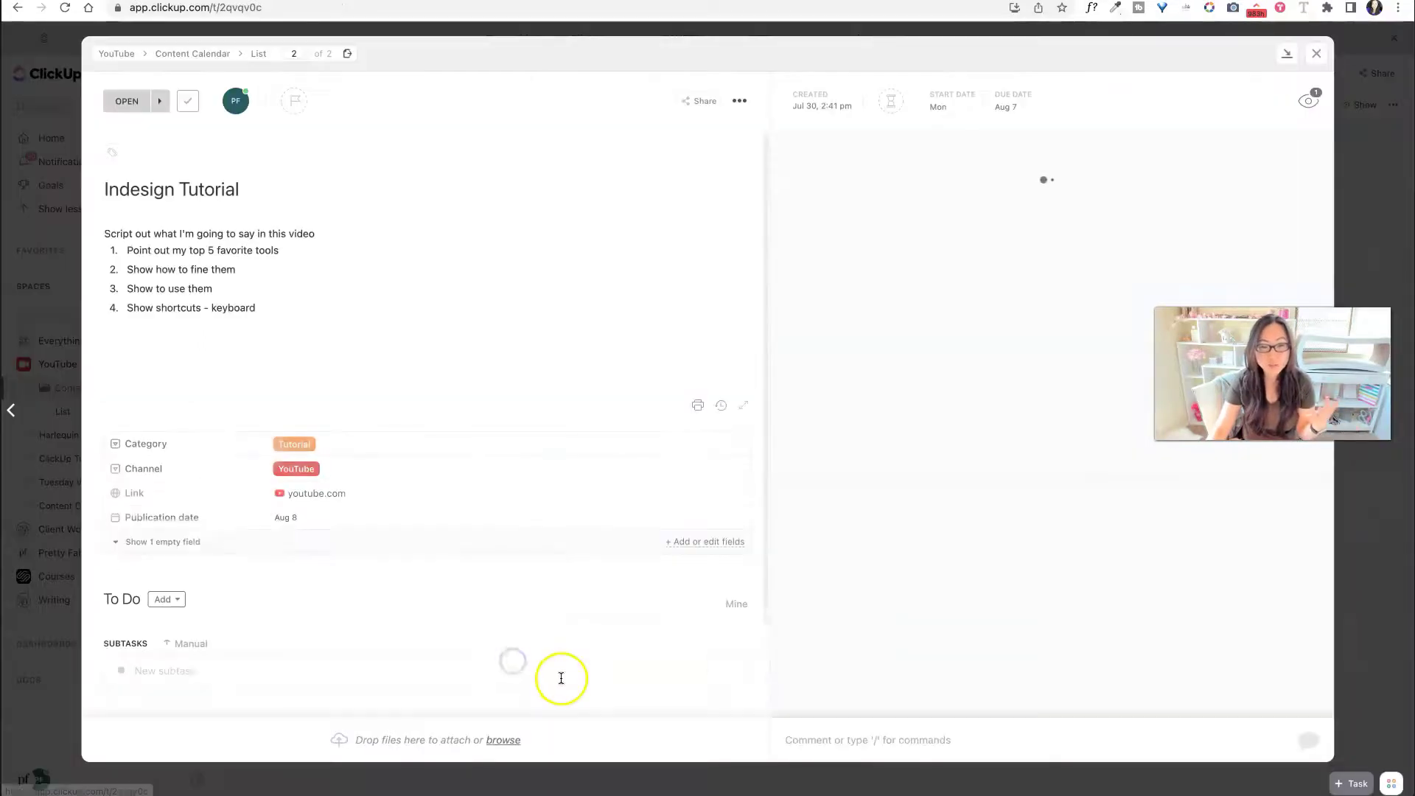
{"action": "left_click", "coordinate": [159, 543]}
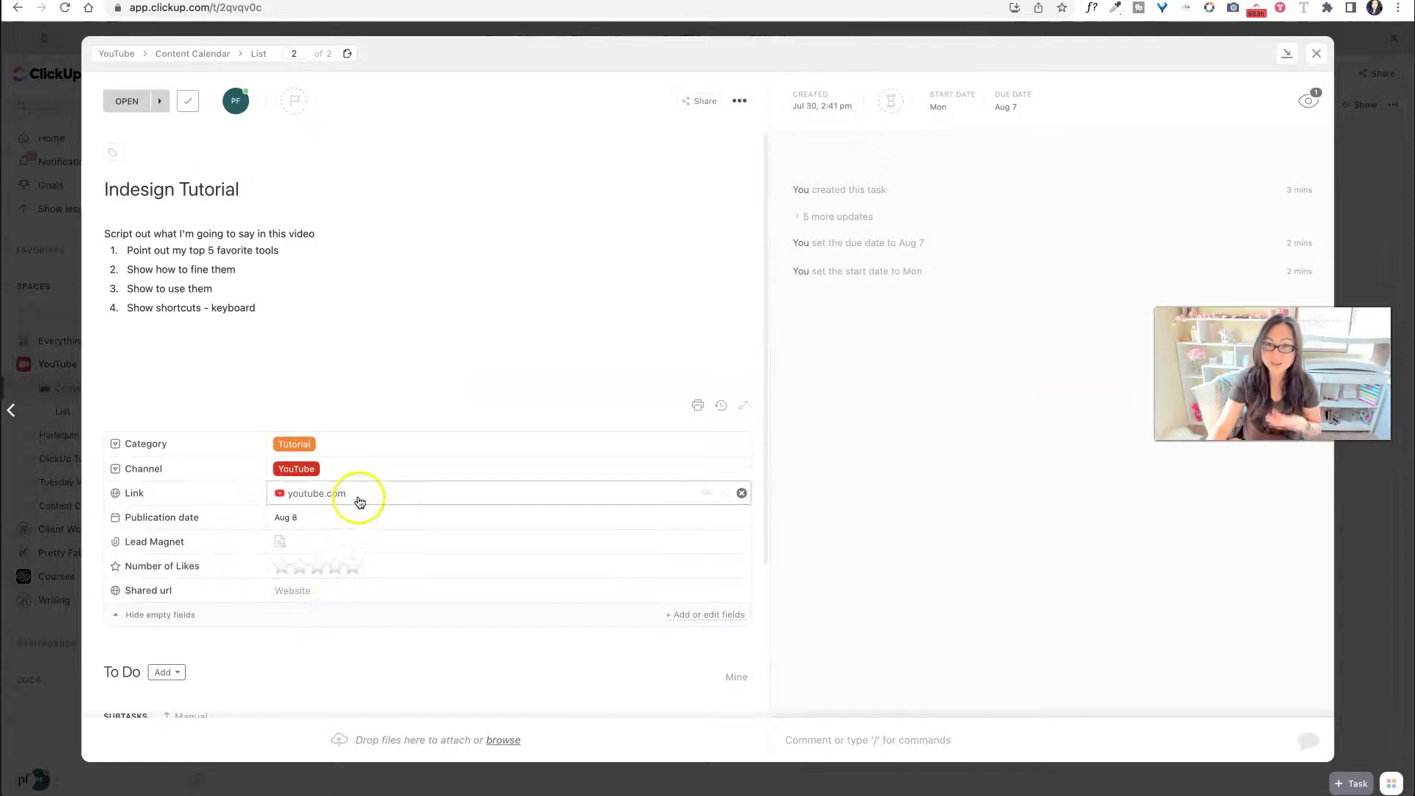
{"action": "left_click", "coordinate": [335, 571]}
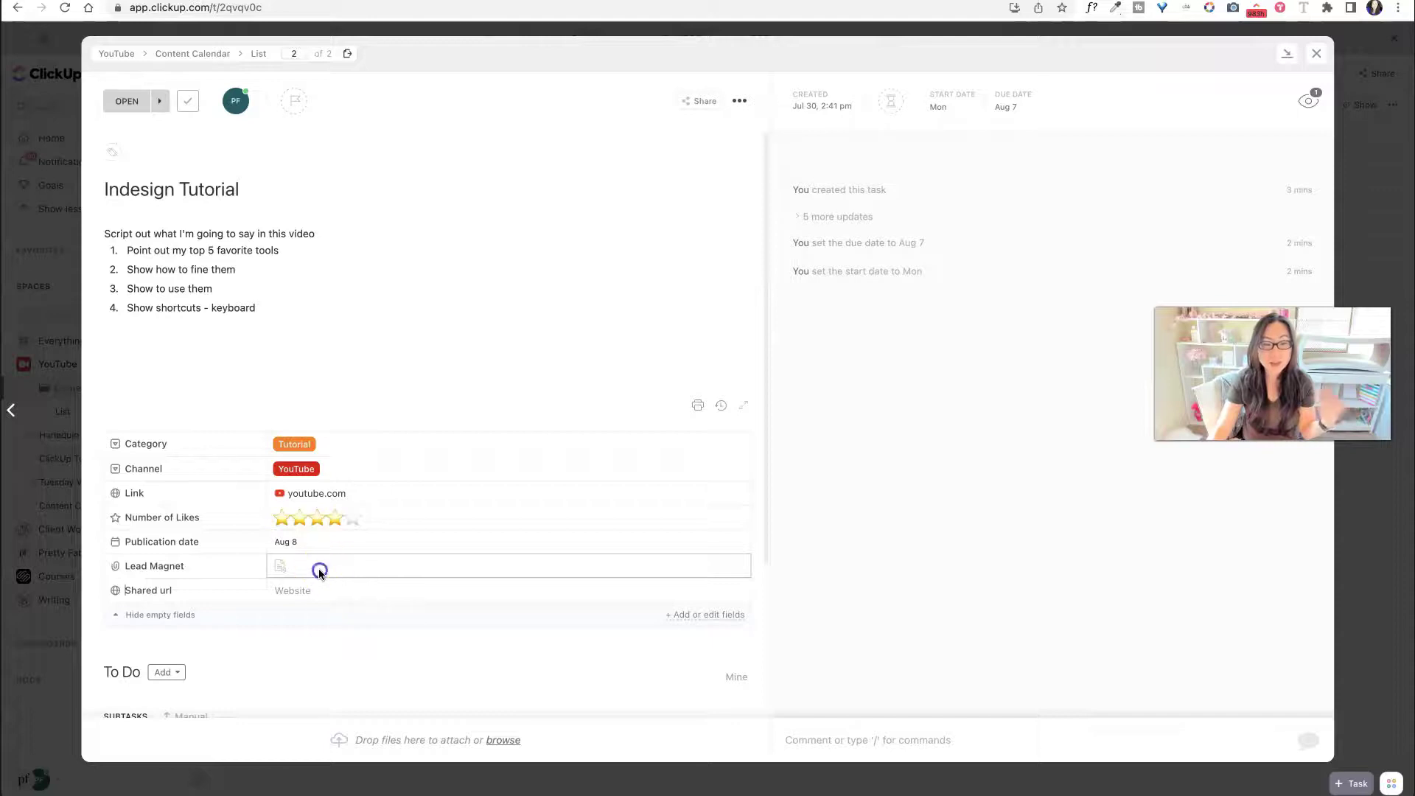
{"action": "left_click", "coordinate": [278, 568]}
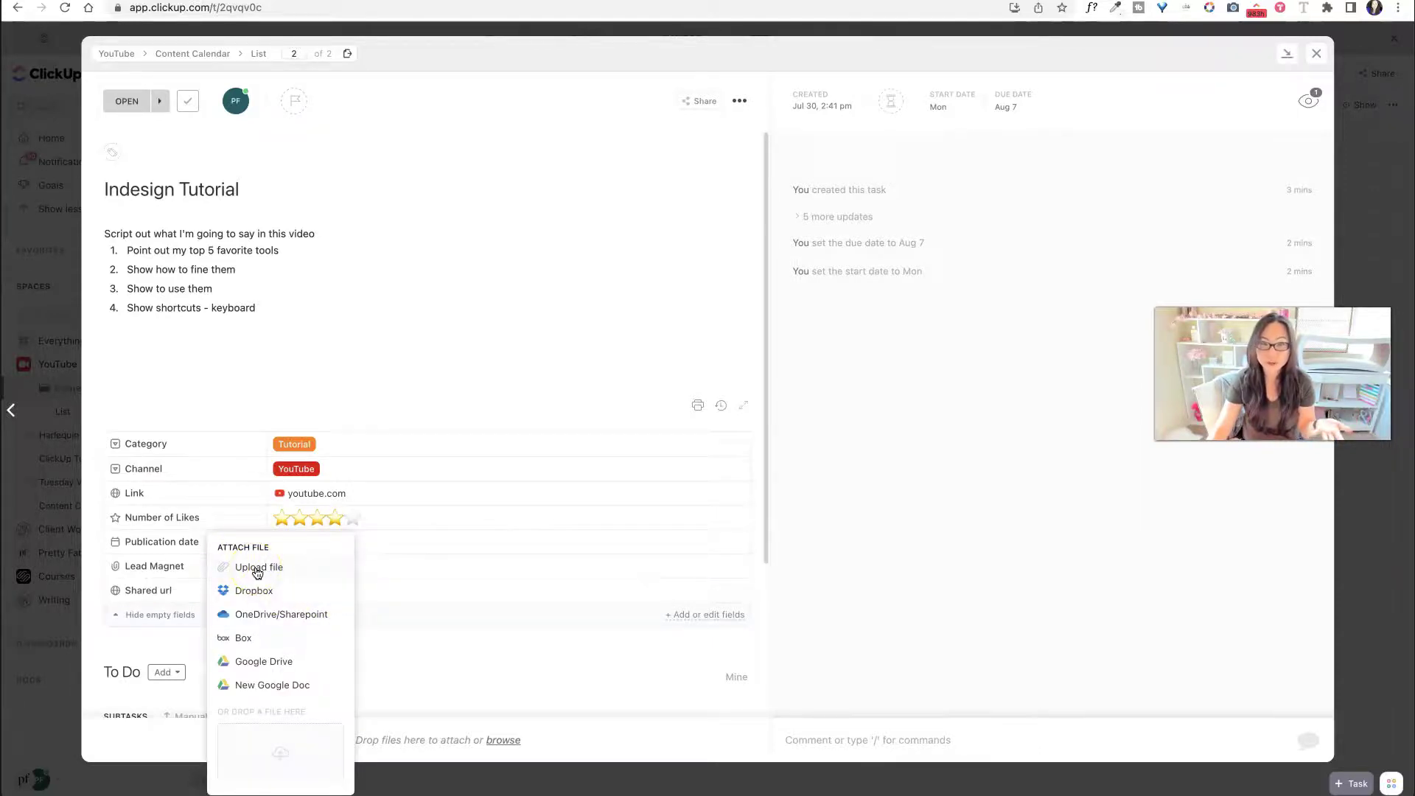
{"action": "left_click", "coordinate": [544, 505]}
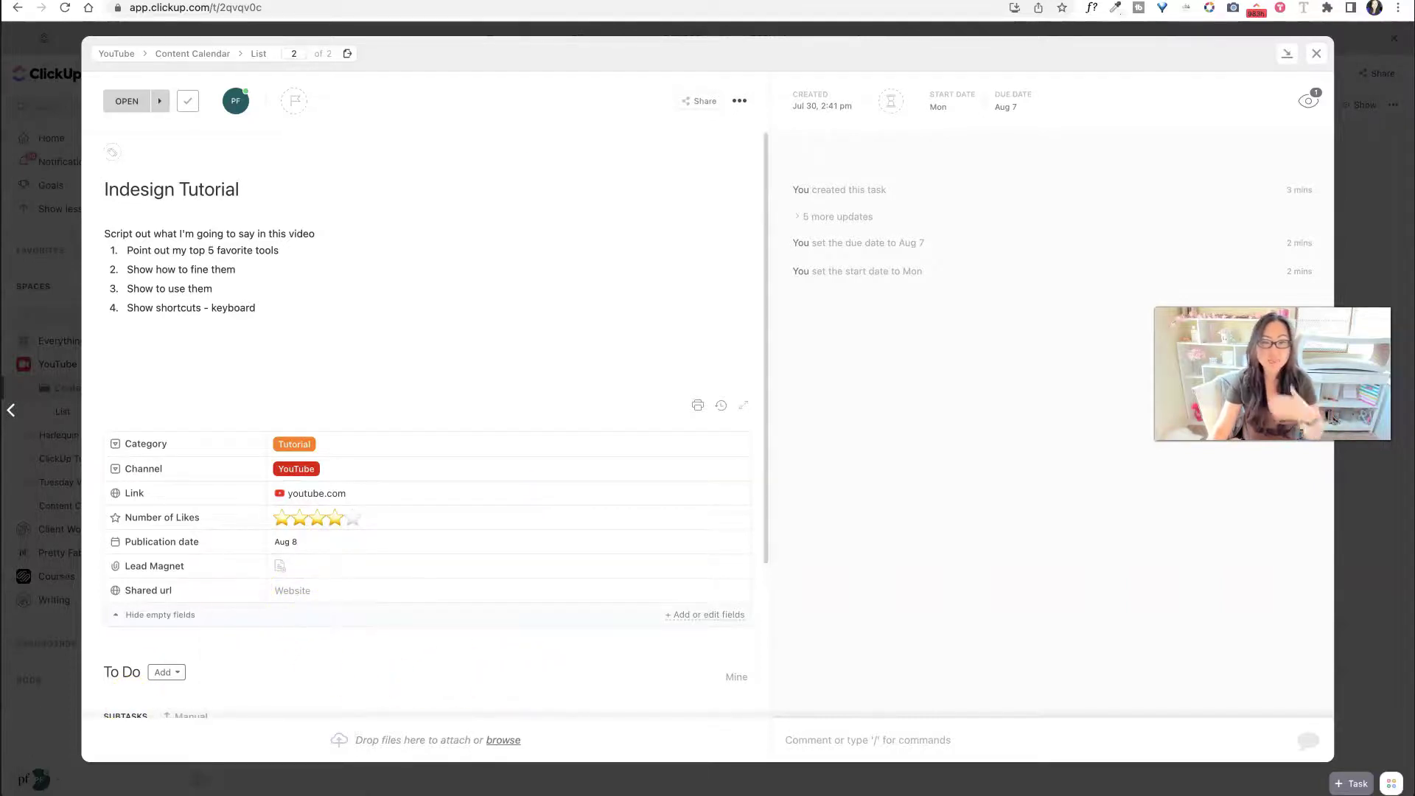
{"action": "left_click", "coordinate": [1317, 53]}
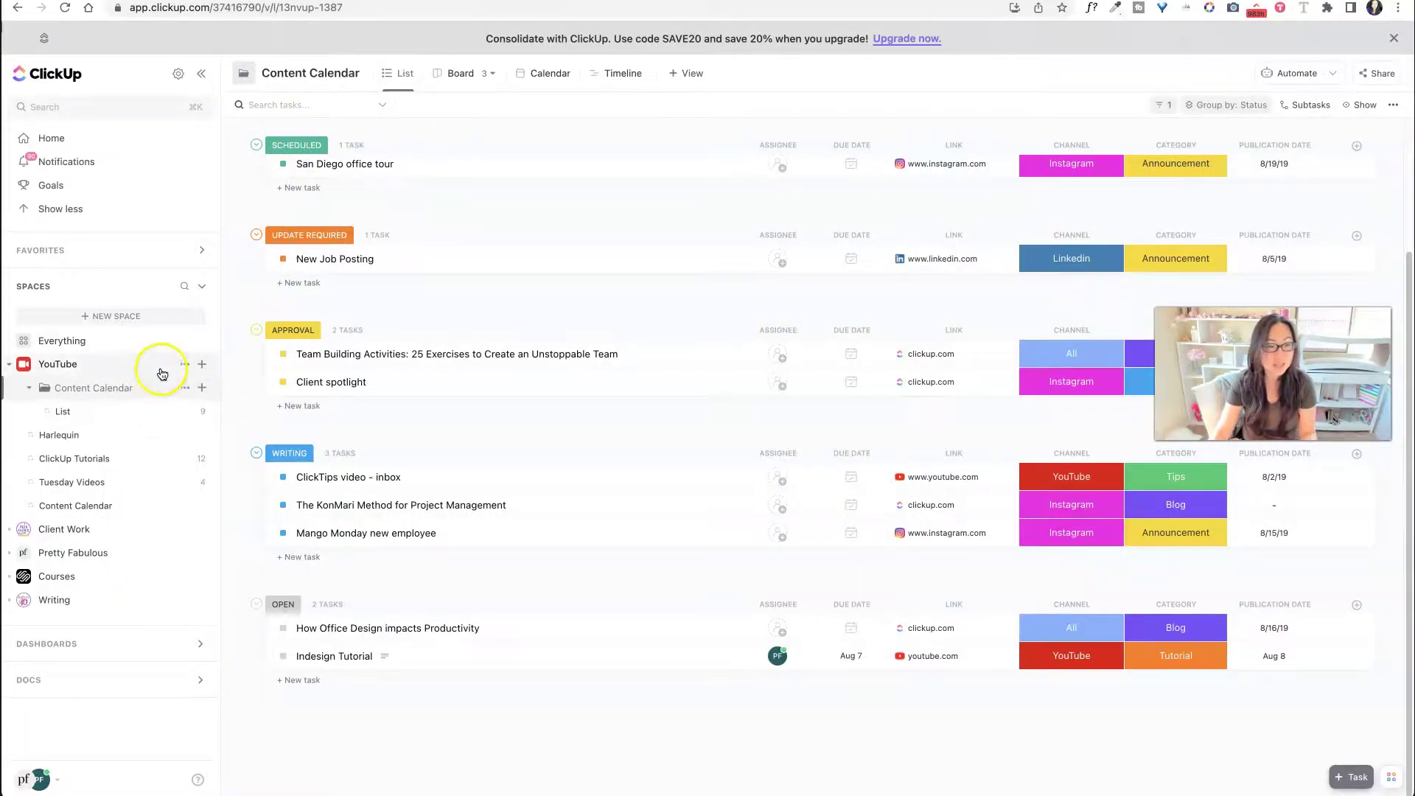
Delete the APPROVAL status from the Content Calendar folder's statuses
{"action": "left_click", "coordinate": [184, 390]}
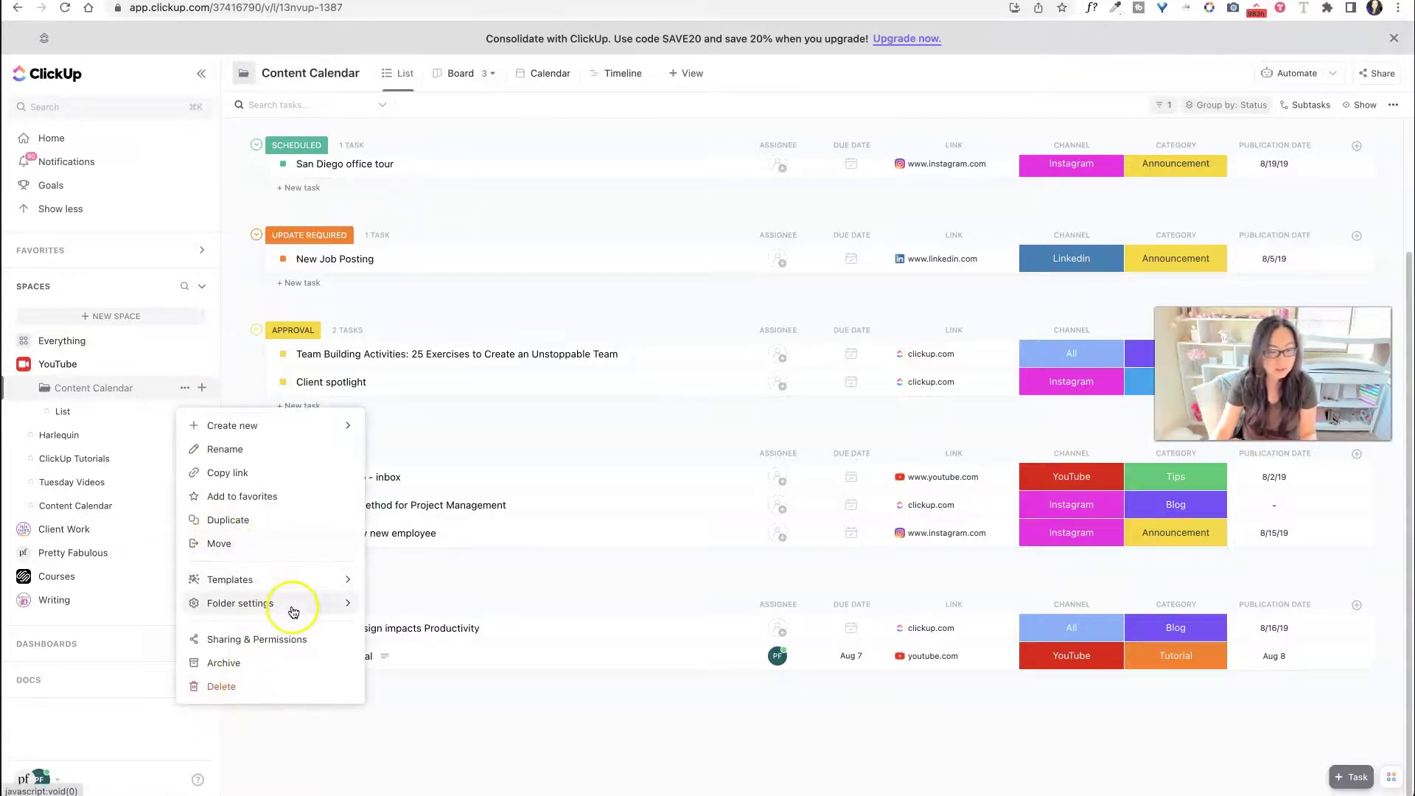
{"action": "mouse_move", "coordinate": [346, 604]}
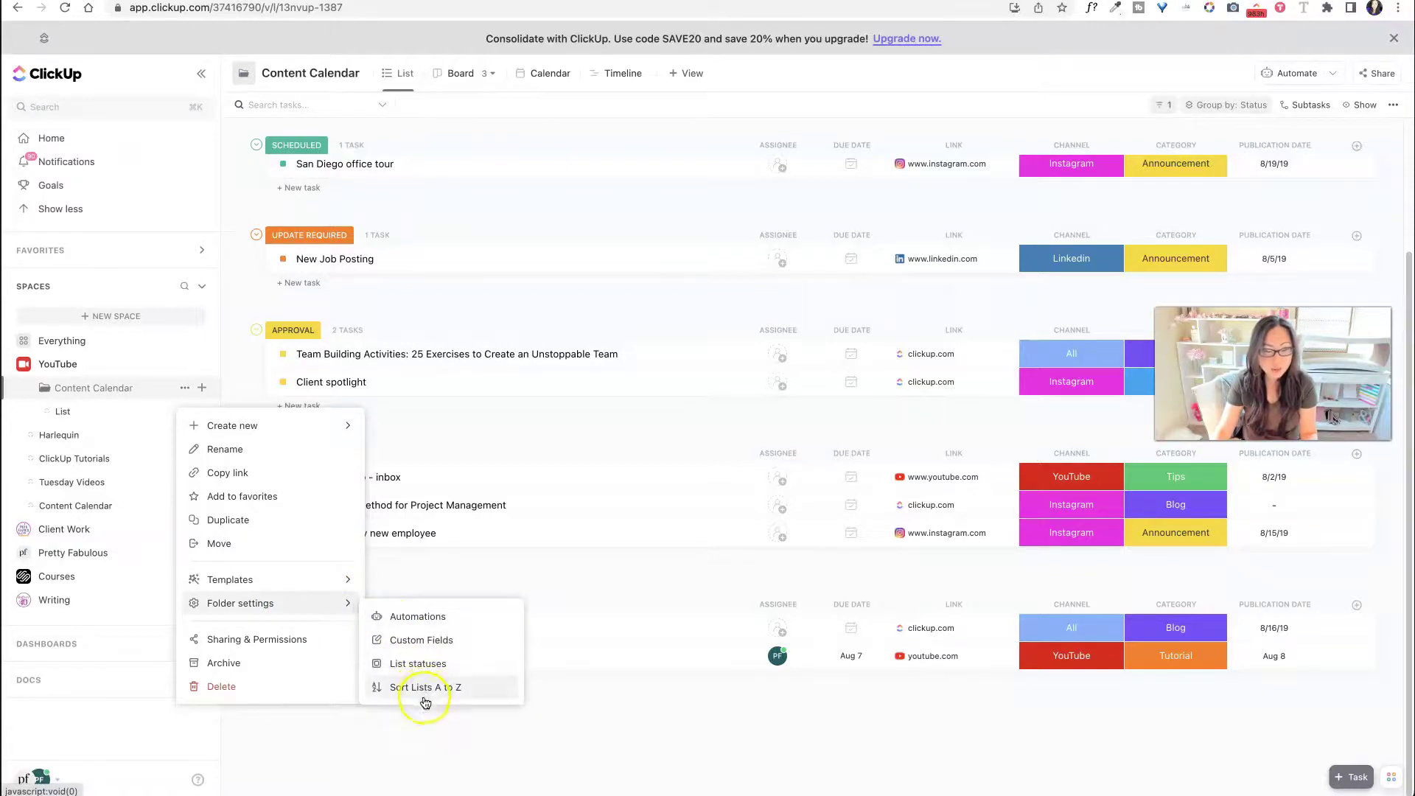
{"action": "left_click", "coordinate": [428, 664]}
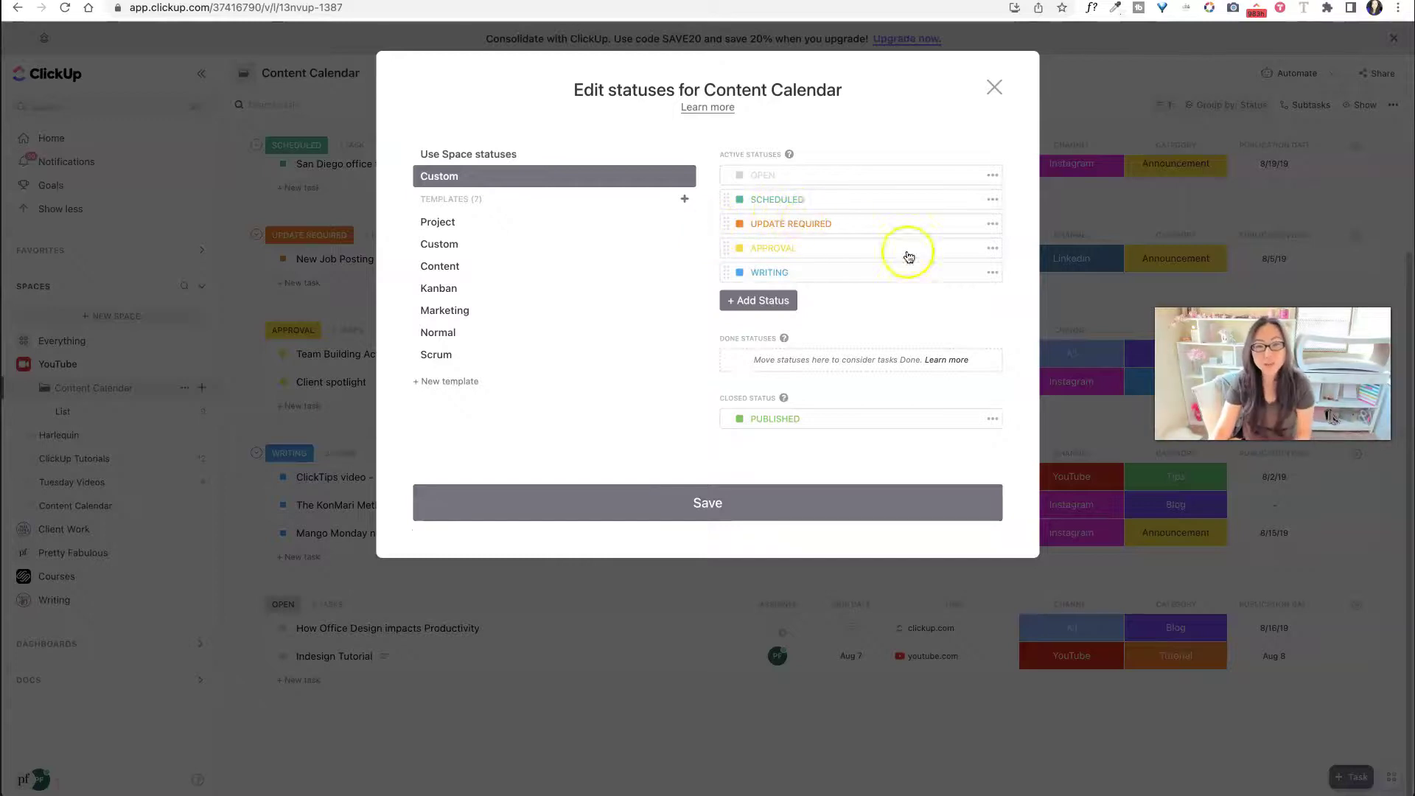
{"action": "left_click", "coordinate": [991, 249]}
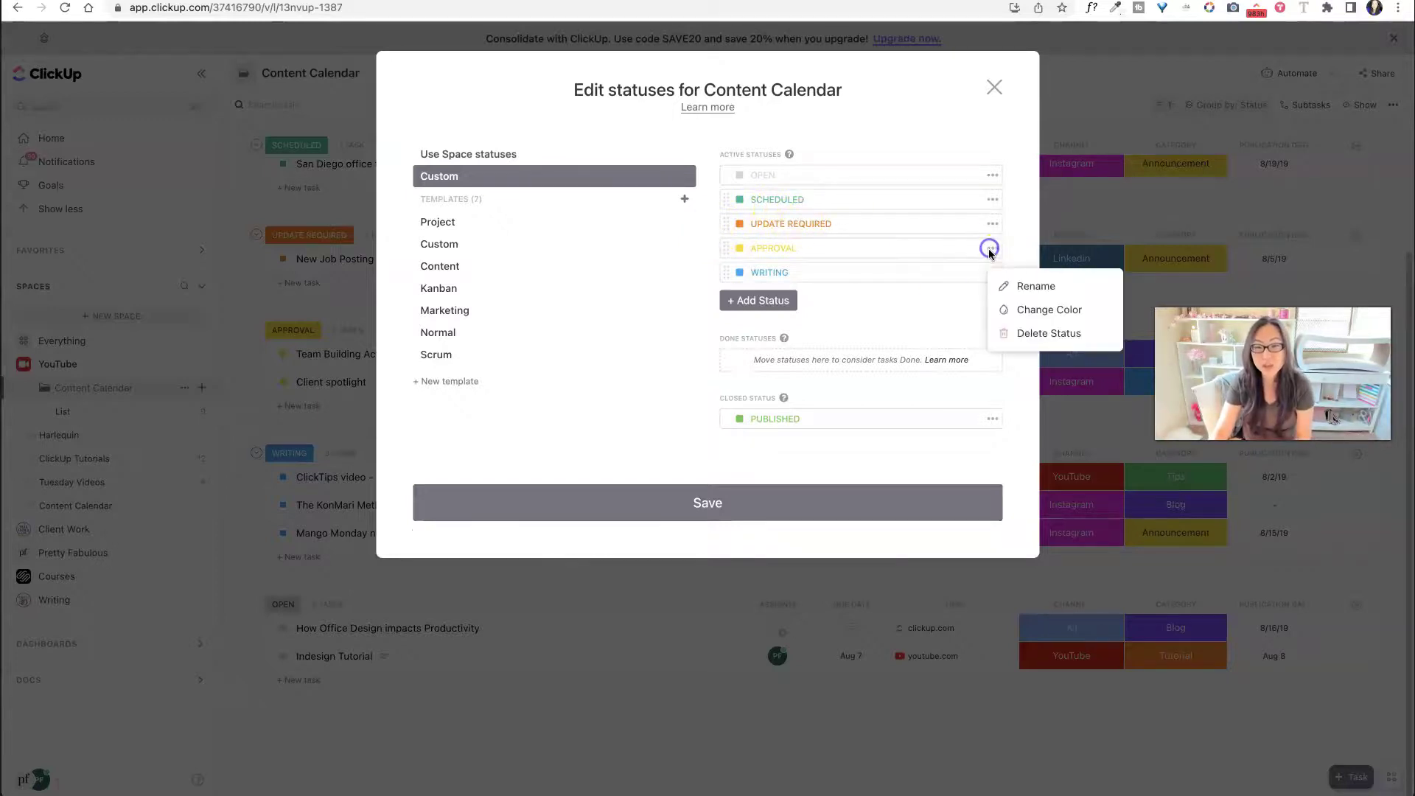
{"action": "left_click", "coordinate": [1038, 334]}
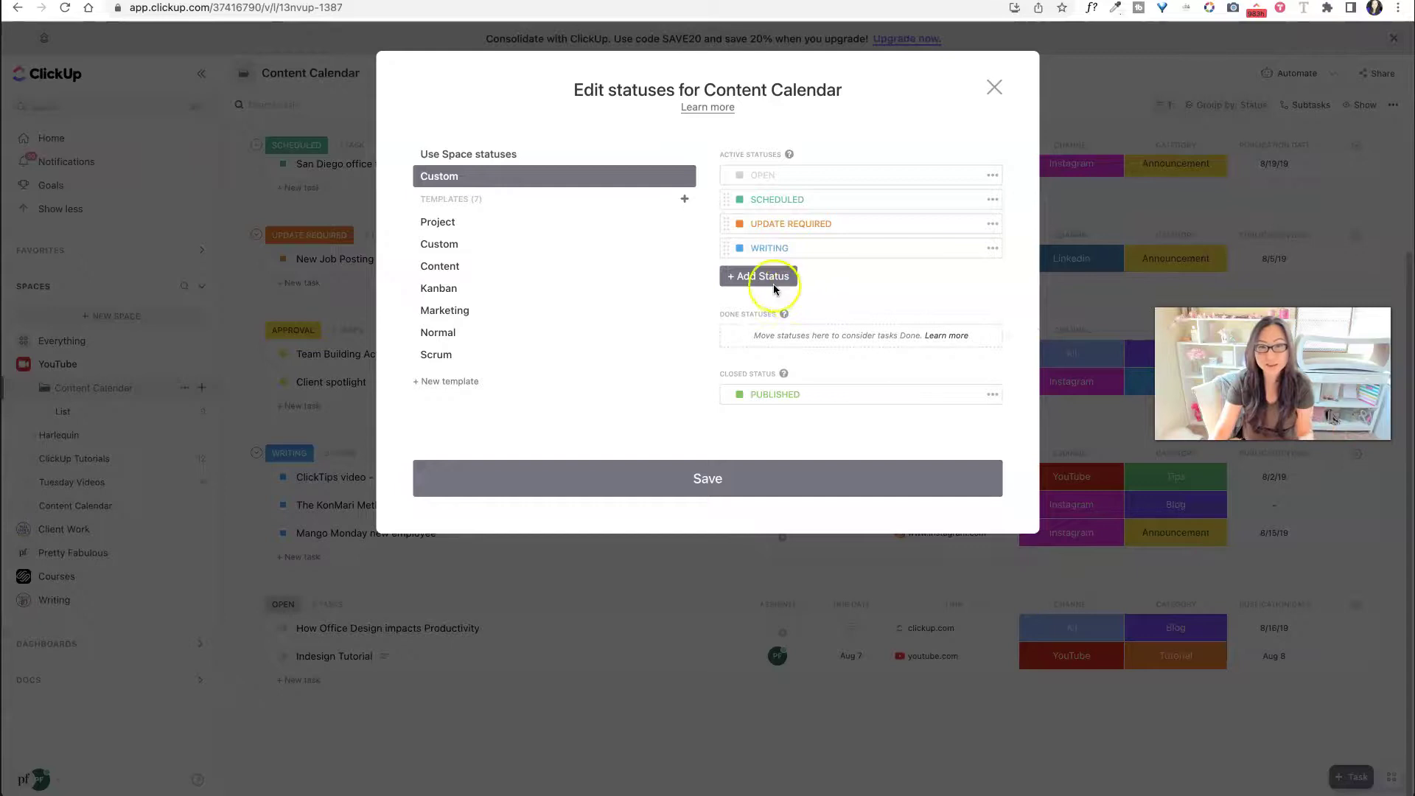
Add a new IDEAS status coloured blue
{"action": "left_click", "coordinate": [754, 277]}
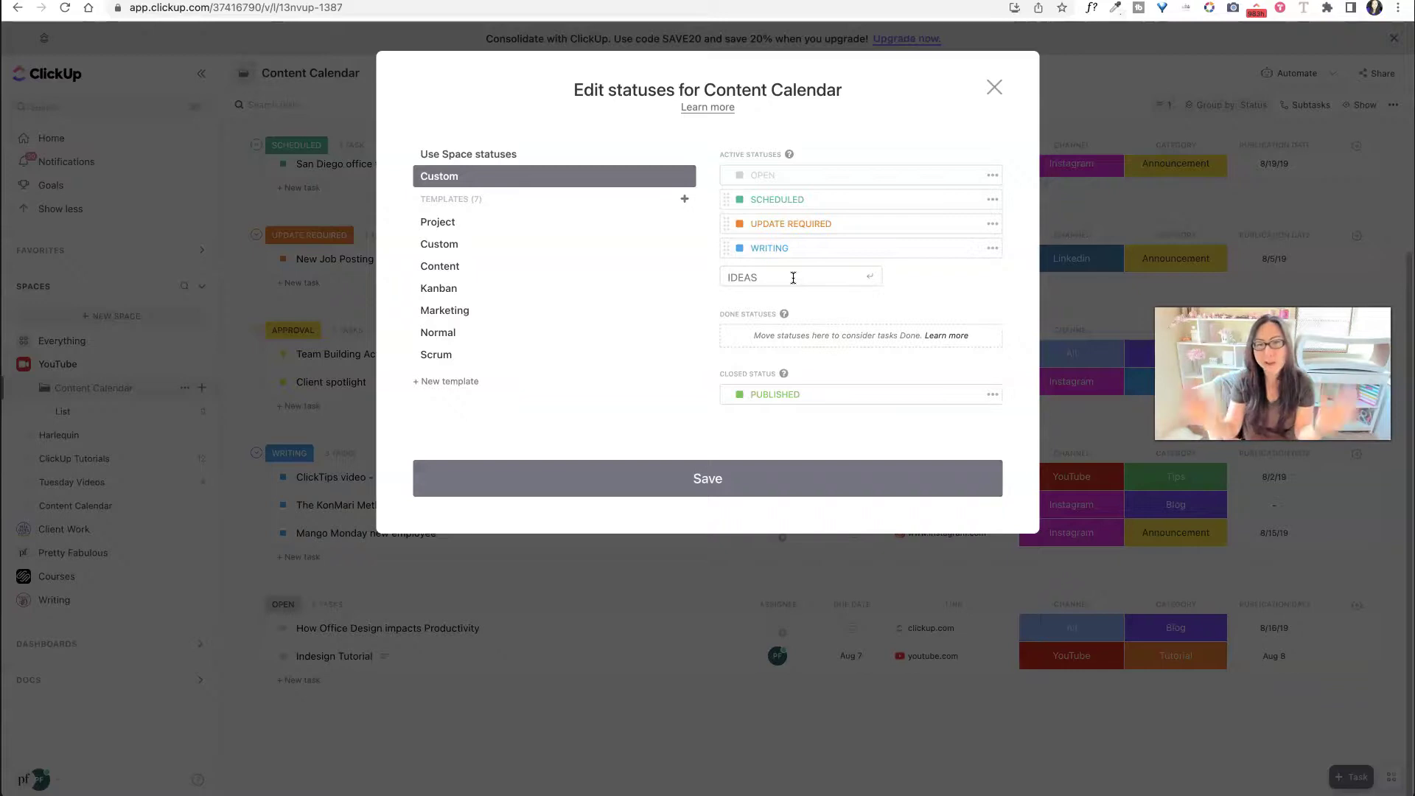
{"action": "left_click", "coordinate": [863, 282]}
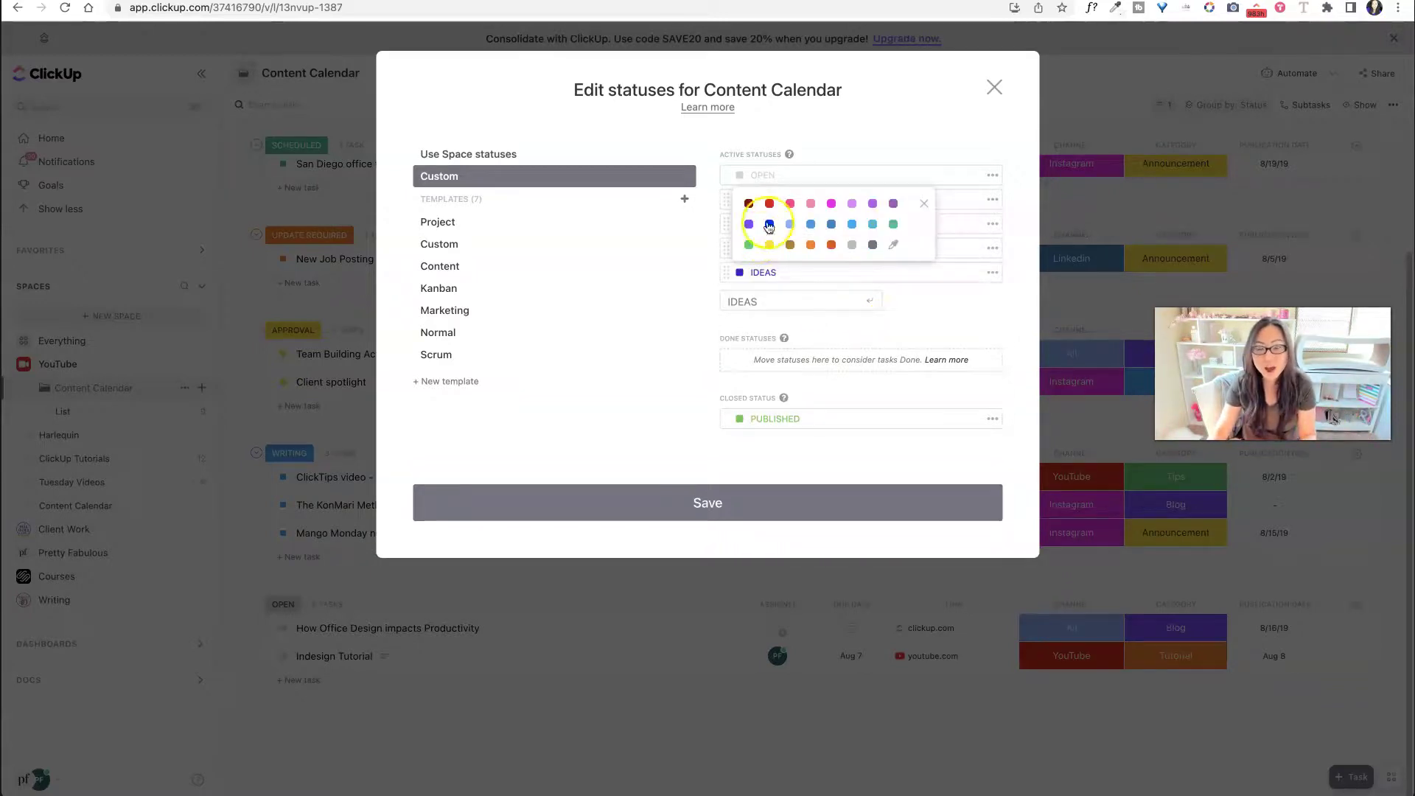
{"action": "left_click", "coordinate": [892, 225]}
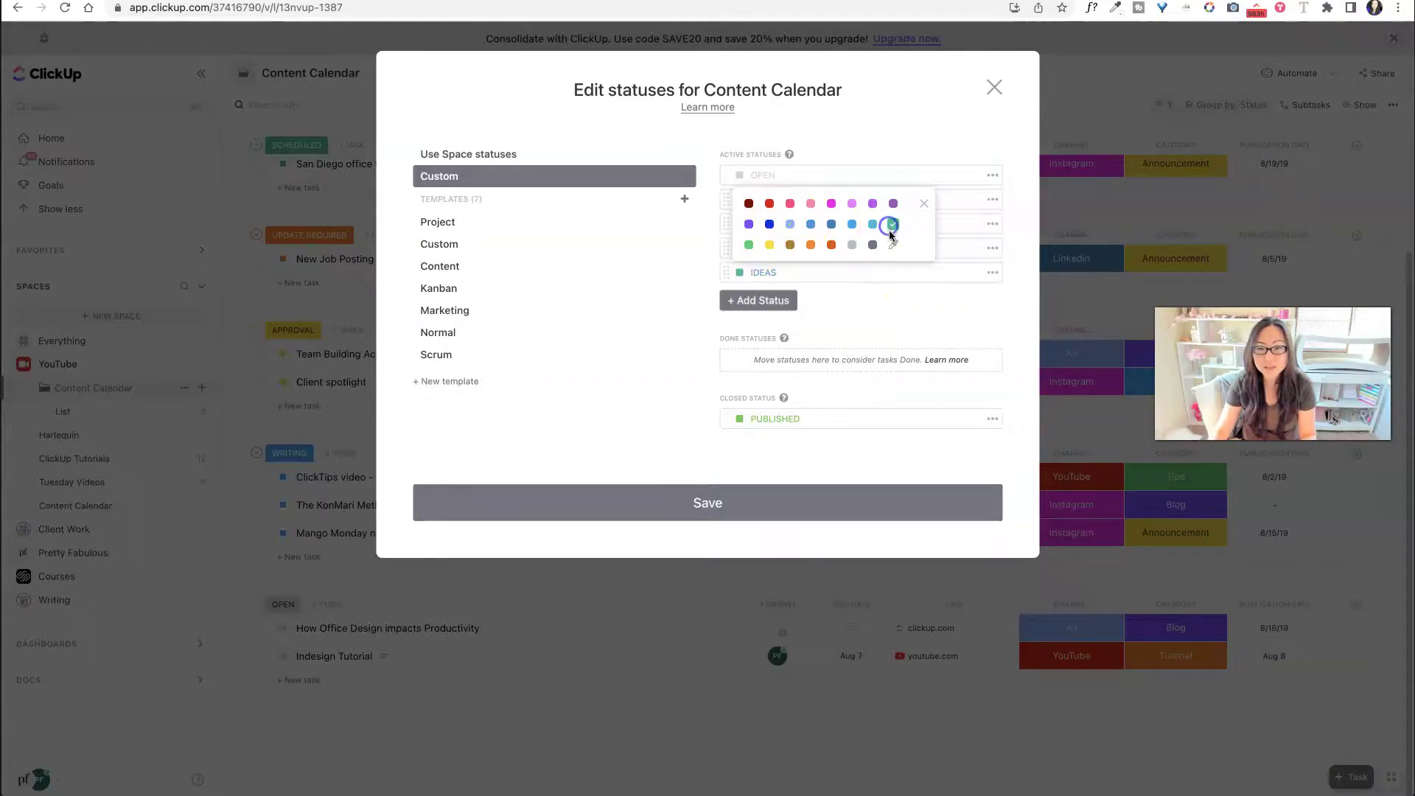
{"action": "left_click", "coordinate": [944, 317]}
{"action": "left_click", "coordinate": [768, 272]}
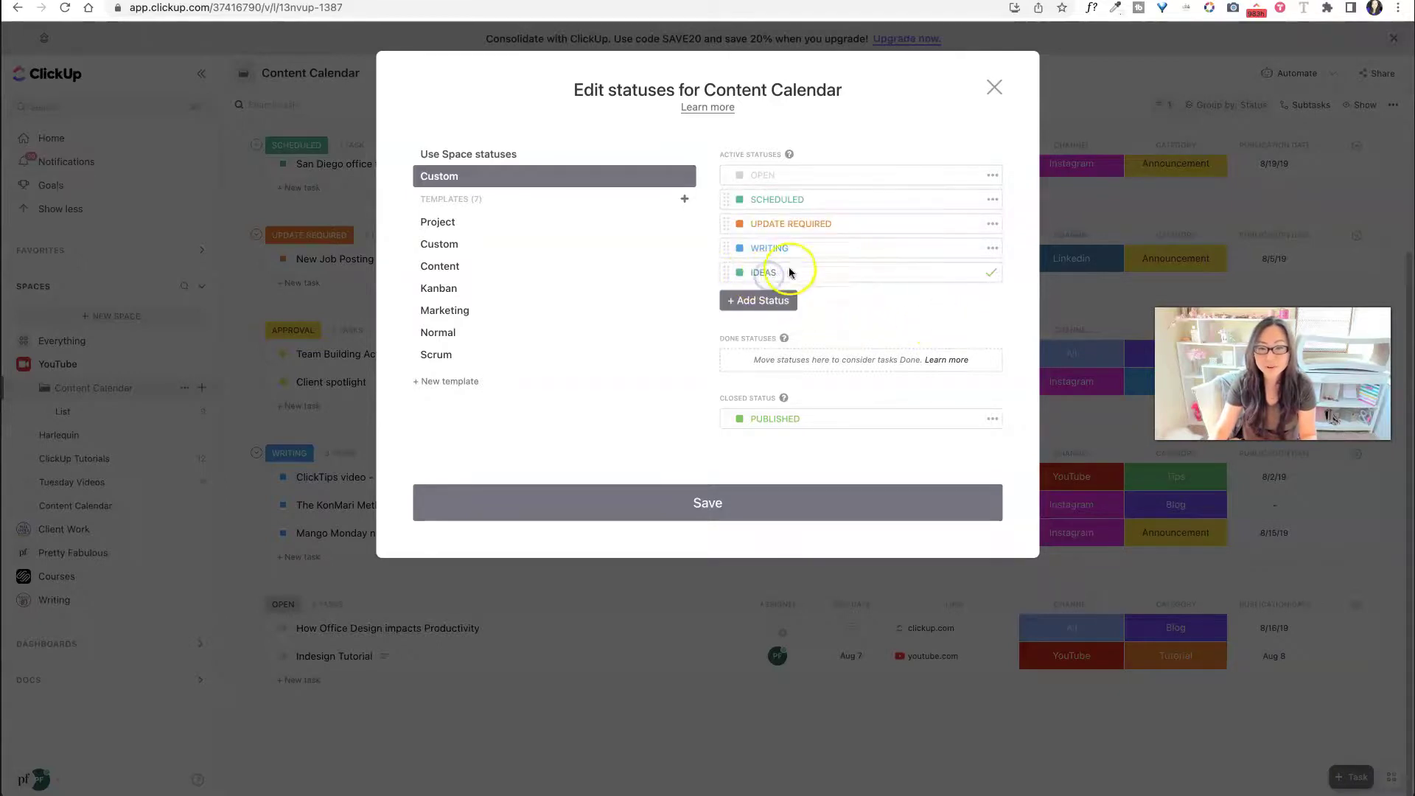
{"action": "left_click", "coordinate": [739, 273]}
{"action": "left_click", "coordinate": [771, 224]}
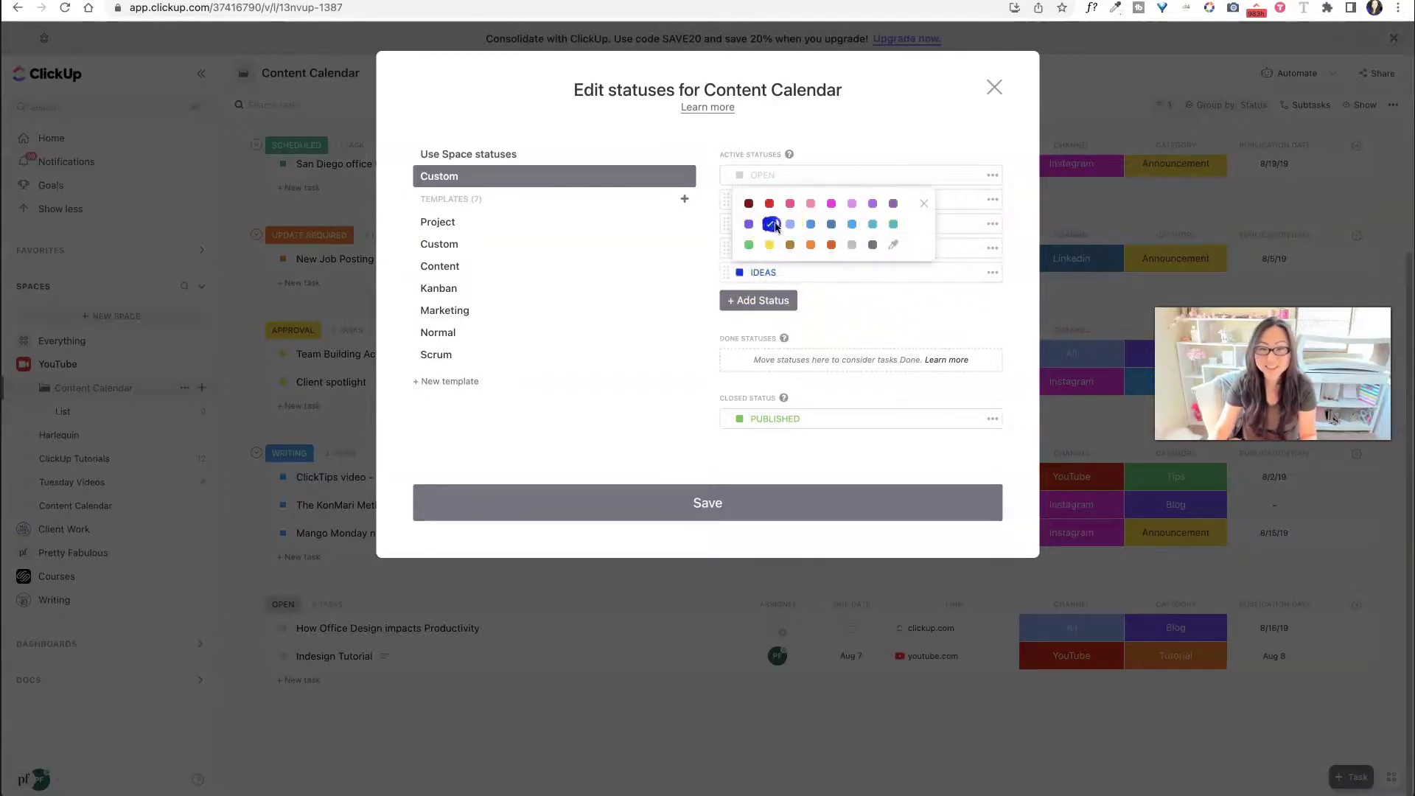
{"action": "left_click", "coordinate": [876, 303]}
{"action": "left_click", "coordinate": [754, 300]}
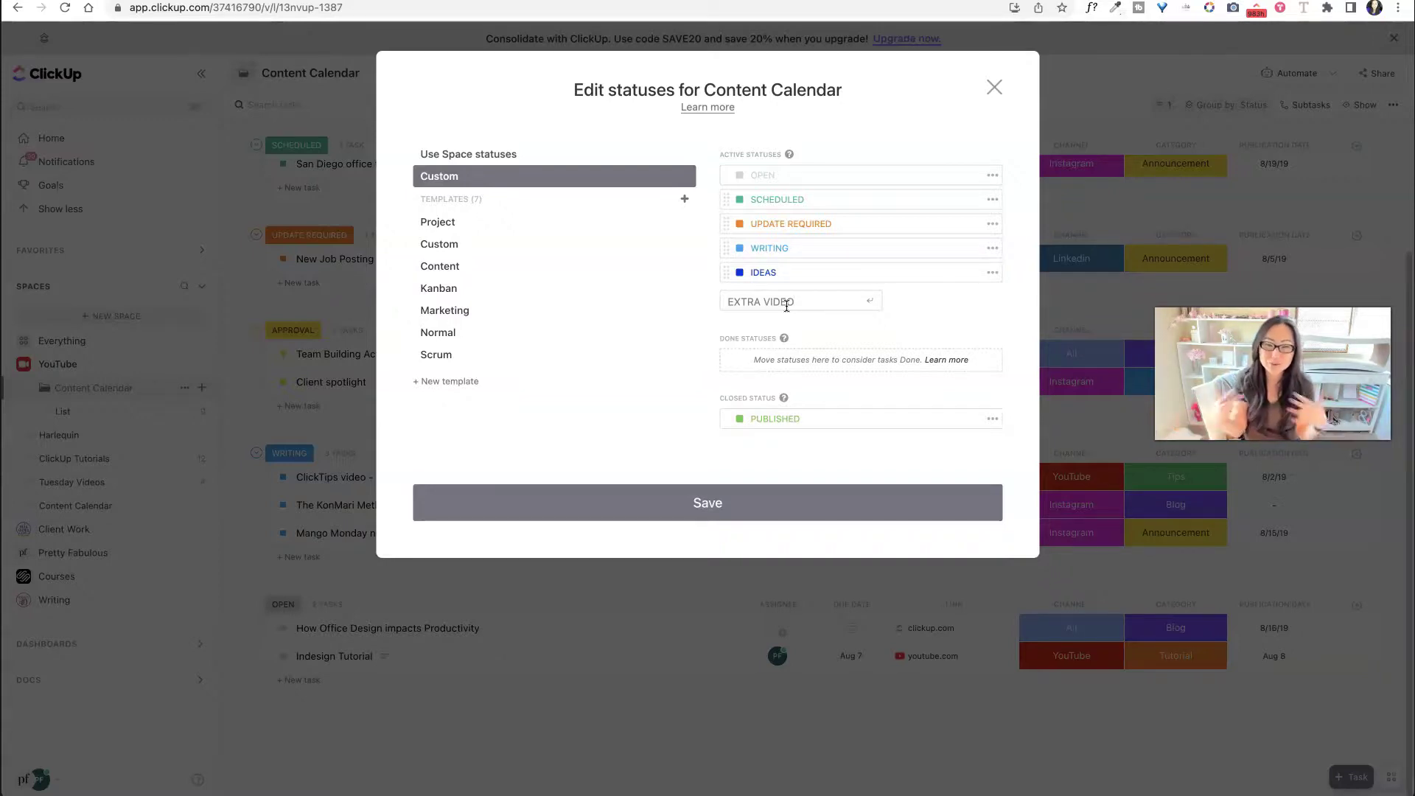
Add the EXTRA VIDEO status with a purple colour
{"action": "left_click", "coordinate": [814, 305]}
{"action": "key", "text": "Return"}
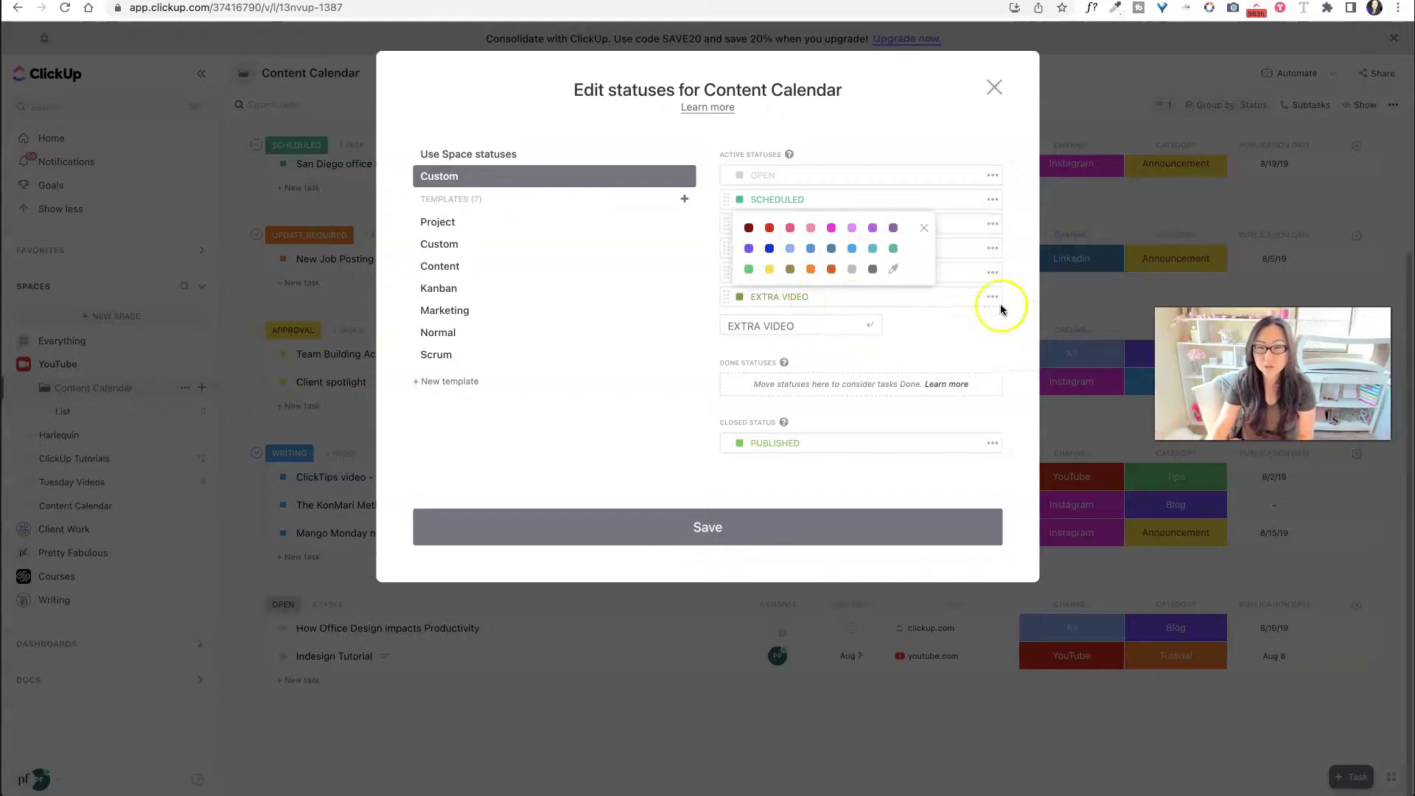
{"action": "left_click", "coordinate": [872, 227]}
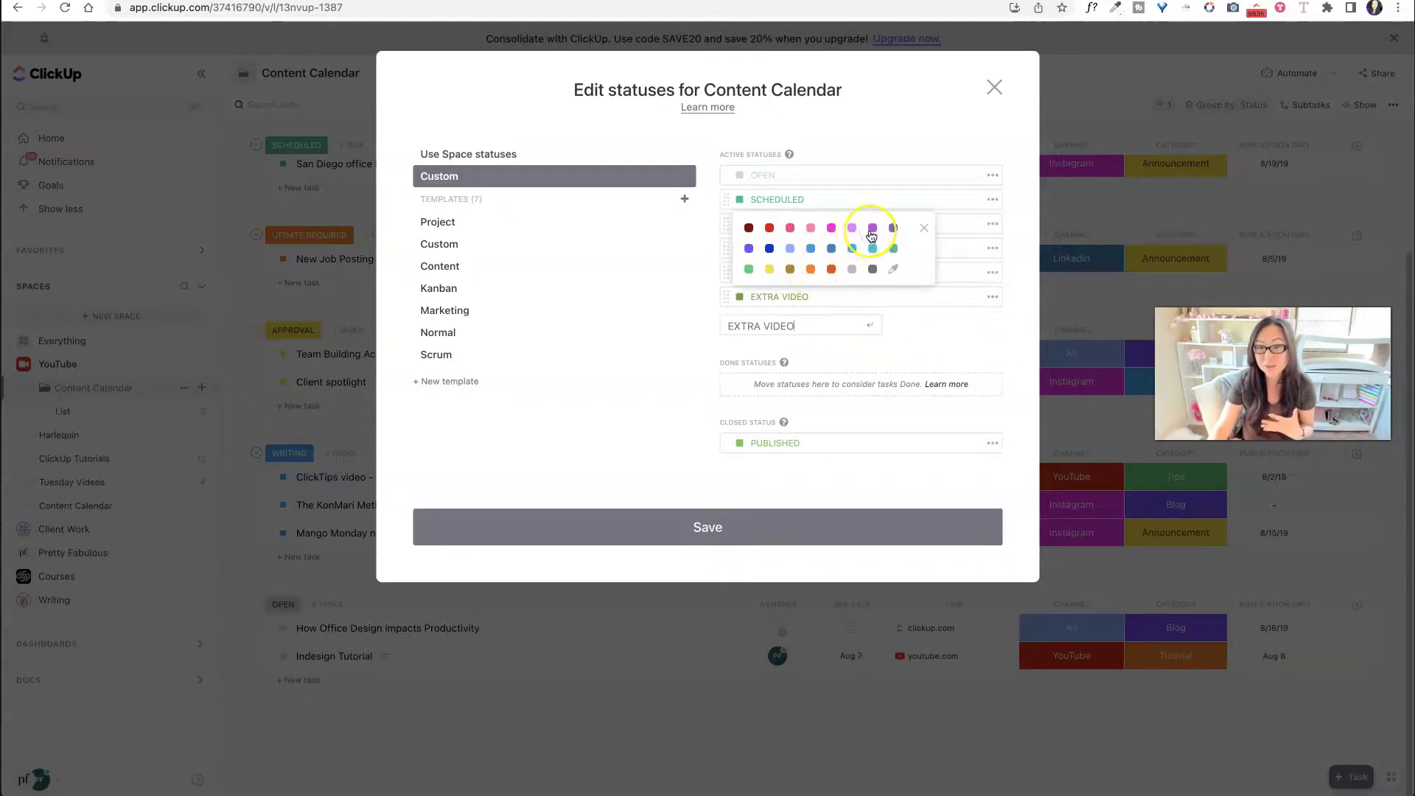
{"action": "left_click", "coordinate": [932, 334]}
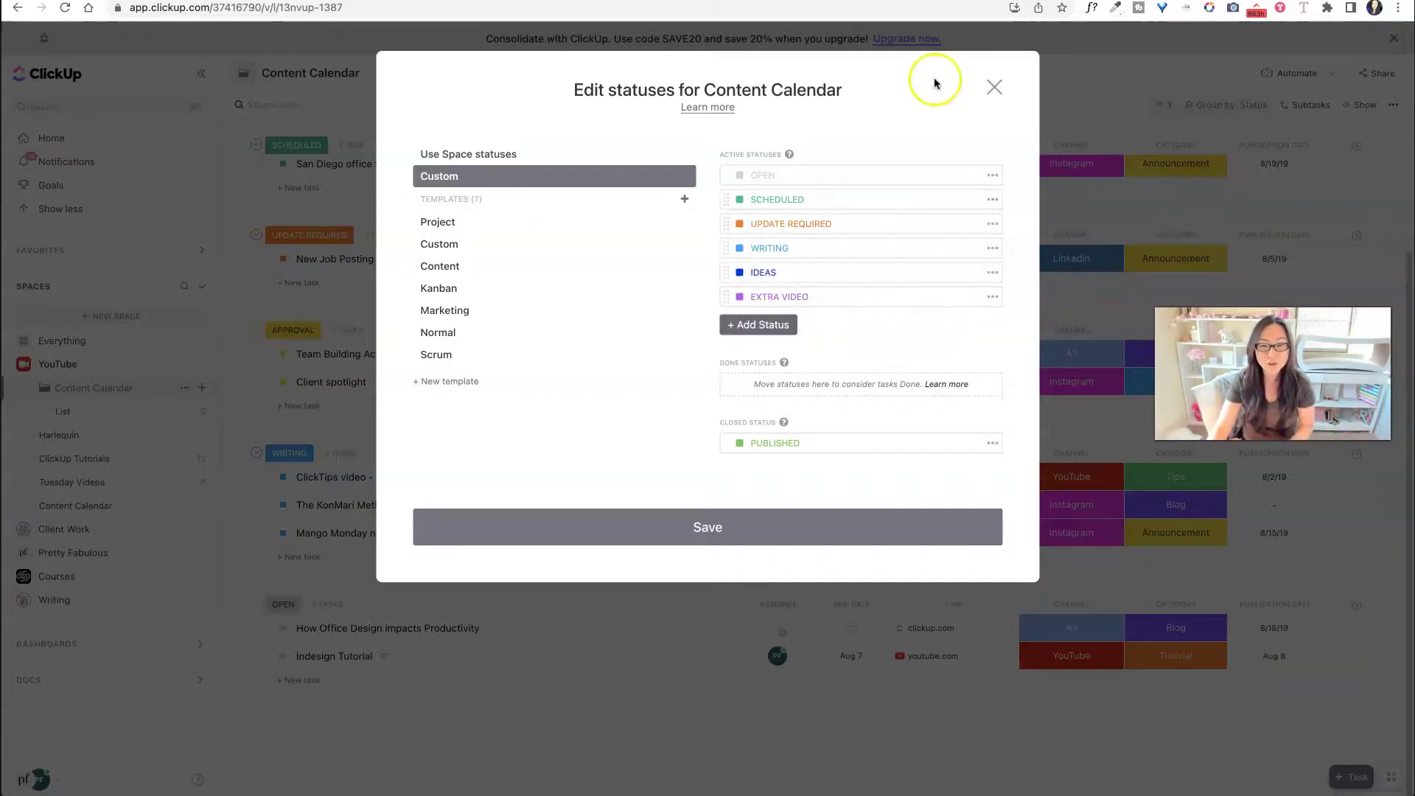
Save the Content Calendar status changes
{"action": "left_click", "coordinate": [701, 527]}
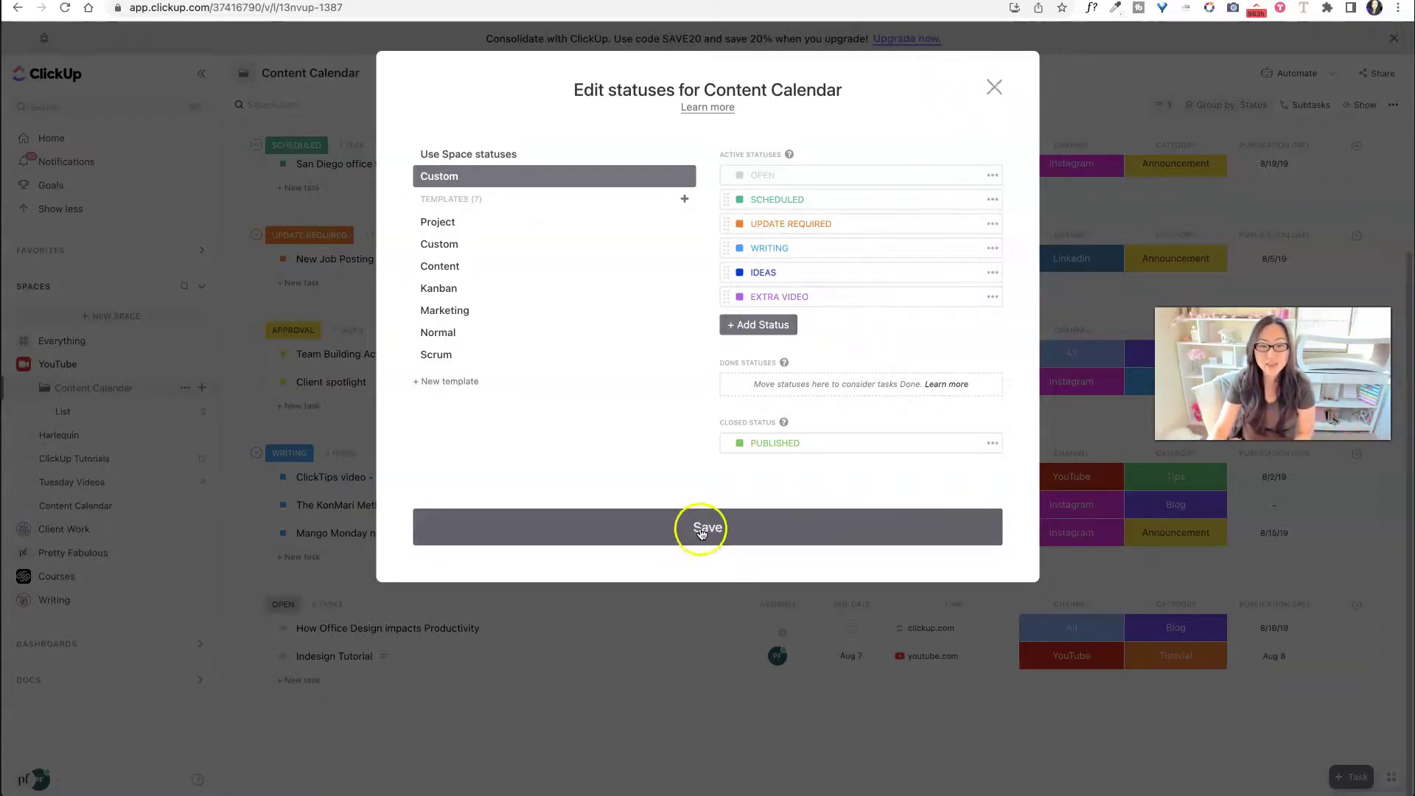
{"action": "left_click", "coordinate": [768, 519]}
{"action": "left_click", "coordinate": [708, 525]}
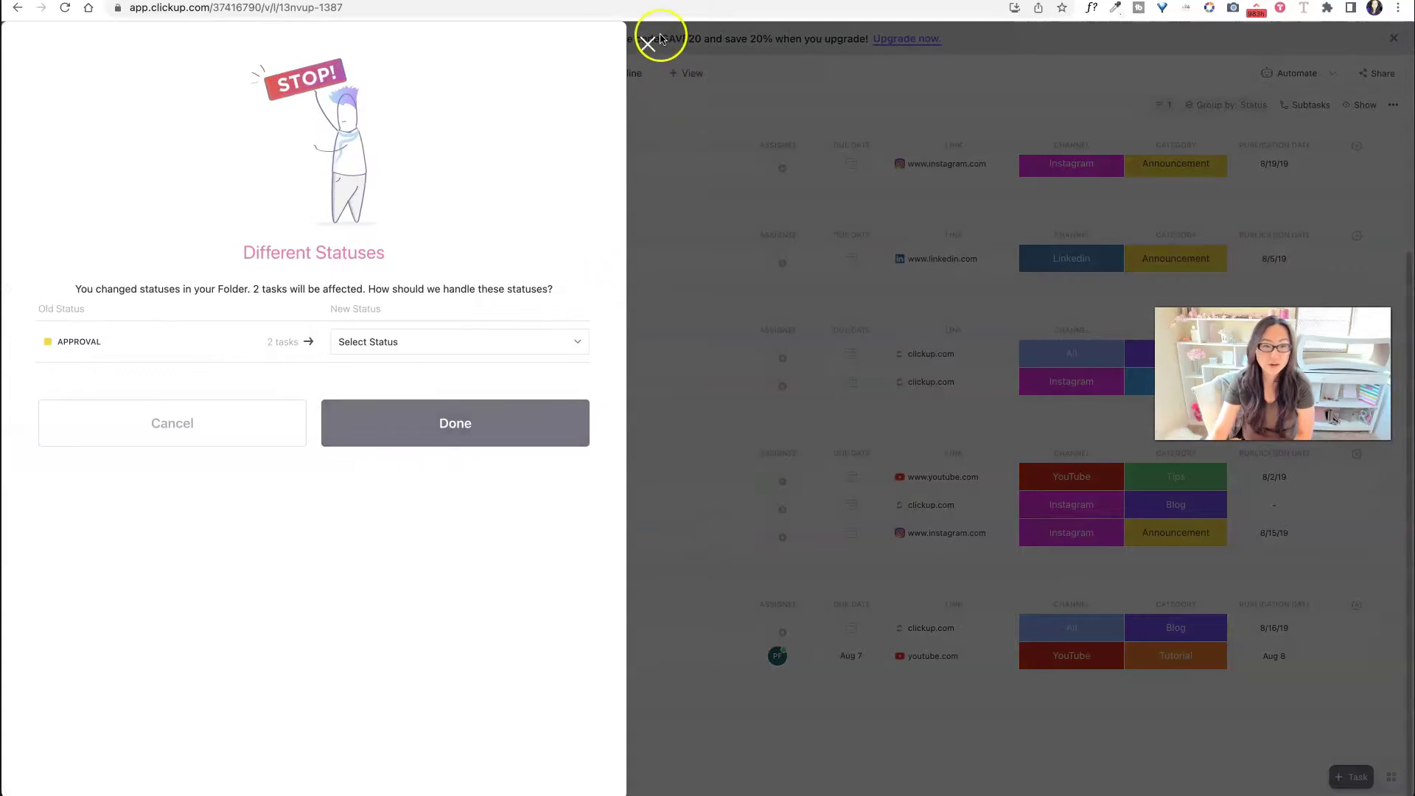
Reassign APPROVAL's two tasks to the IDEAS status and close the dialog
{"action": "left_click", "coordinate": [463, 431]}
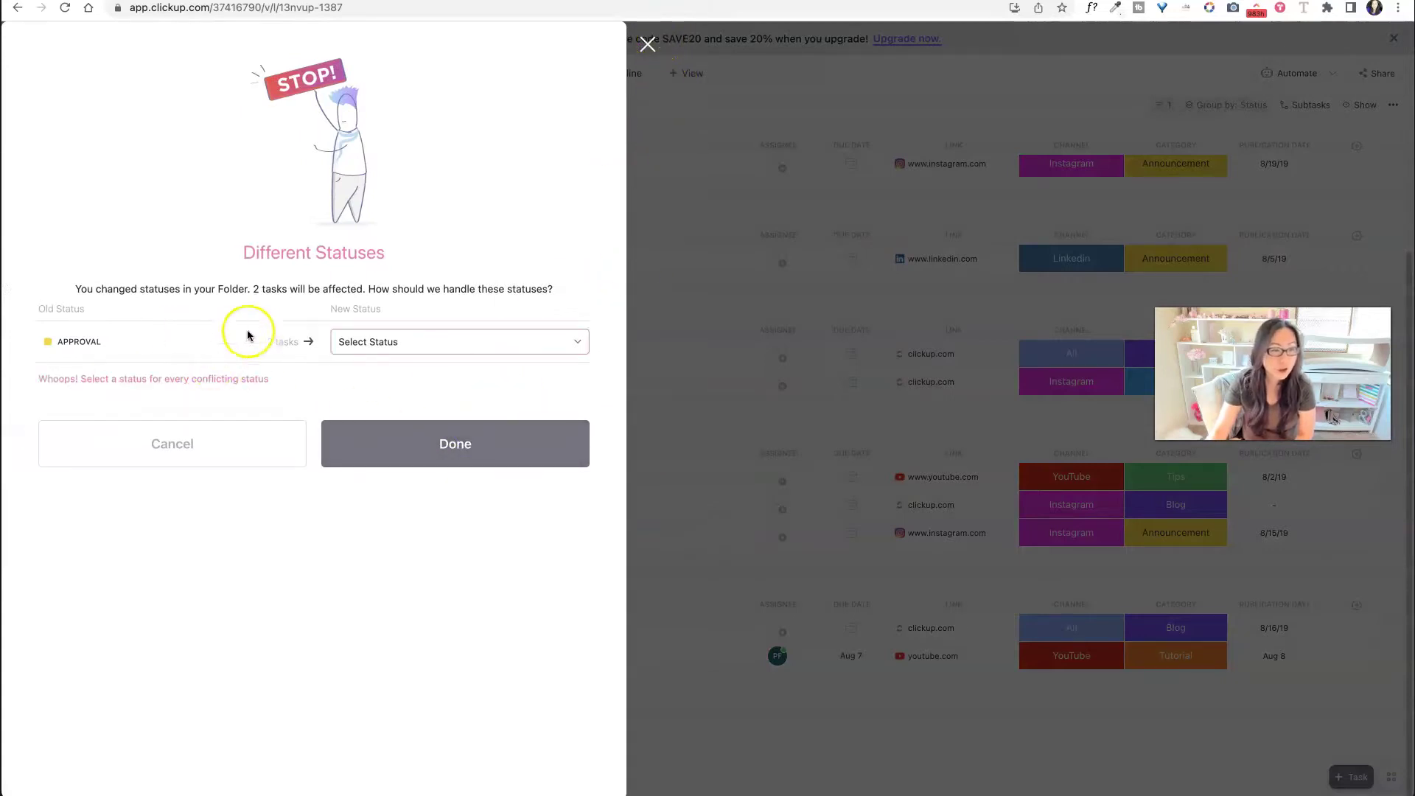
{"action": "left_click", "coordinate": [410, 342]}
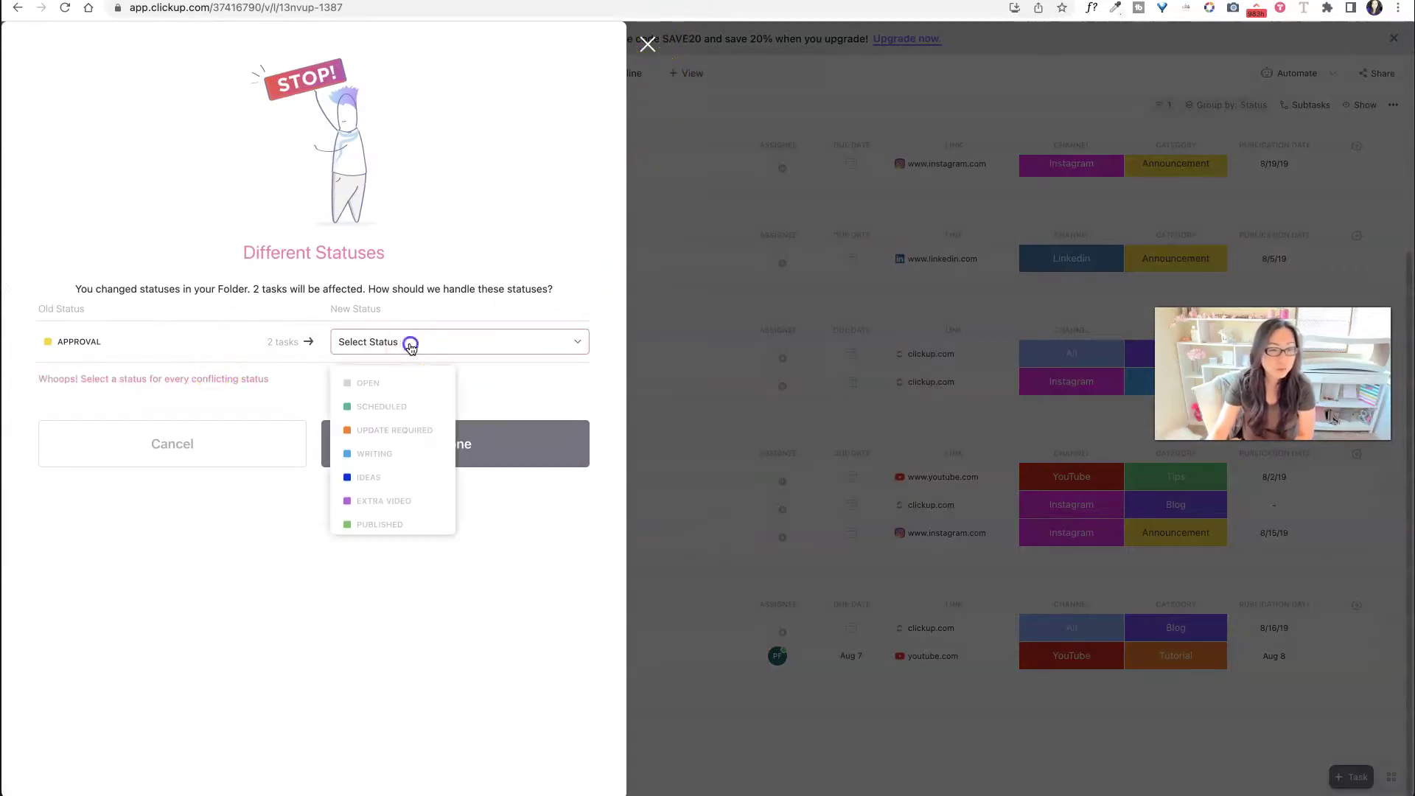
{"action": "left_click", "coordinate": [370, 486]}
{"action": "left_click", "coordinate": [474, 435]}
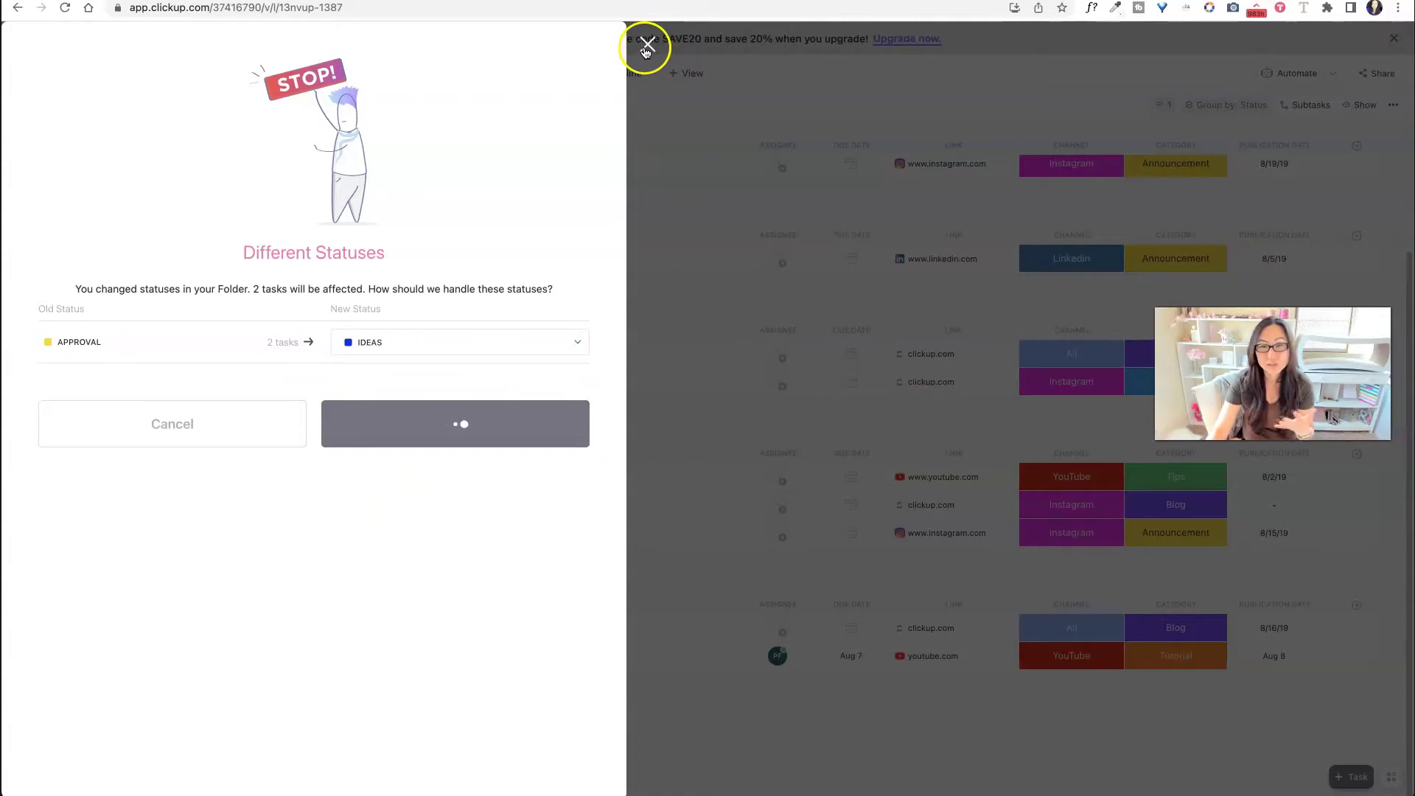
{"action": "left_click", "coordinate": [646, 47]}
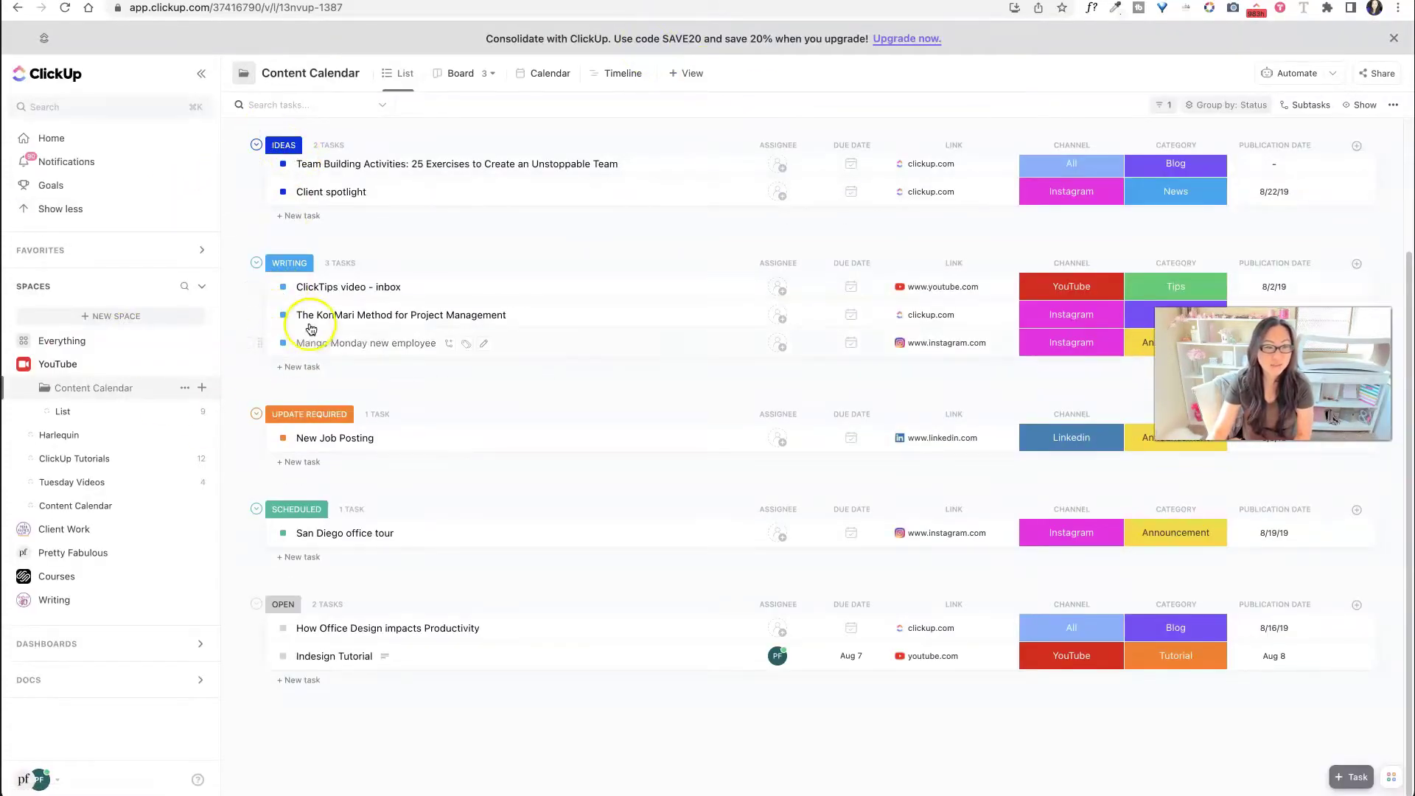
Set The KonMari Method for Project Management task's status to EXTRA VIDEO
{"action": "left_click", "coordinate": [362, 315]}
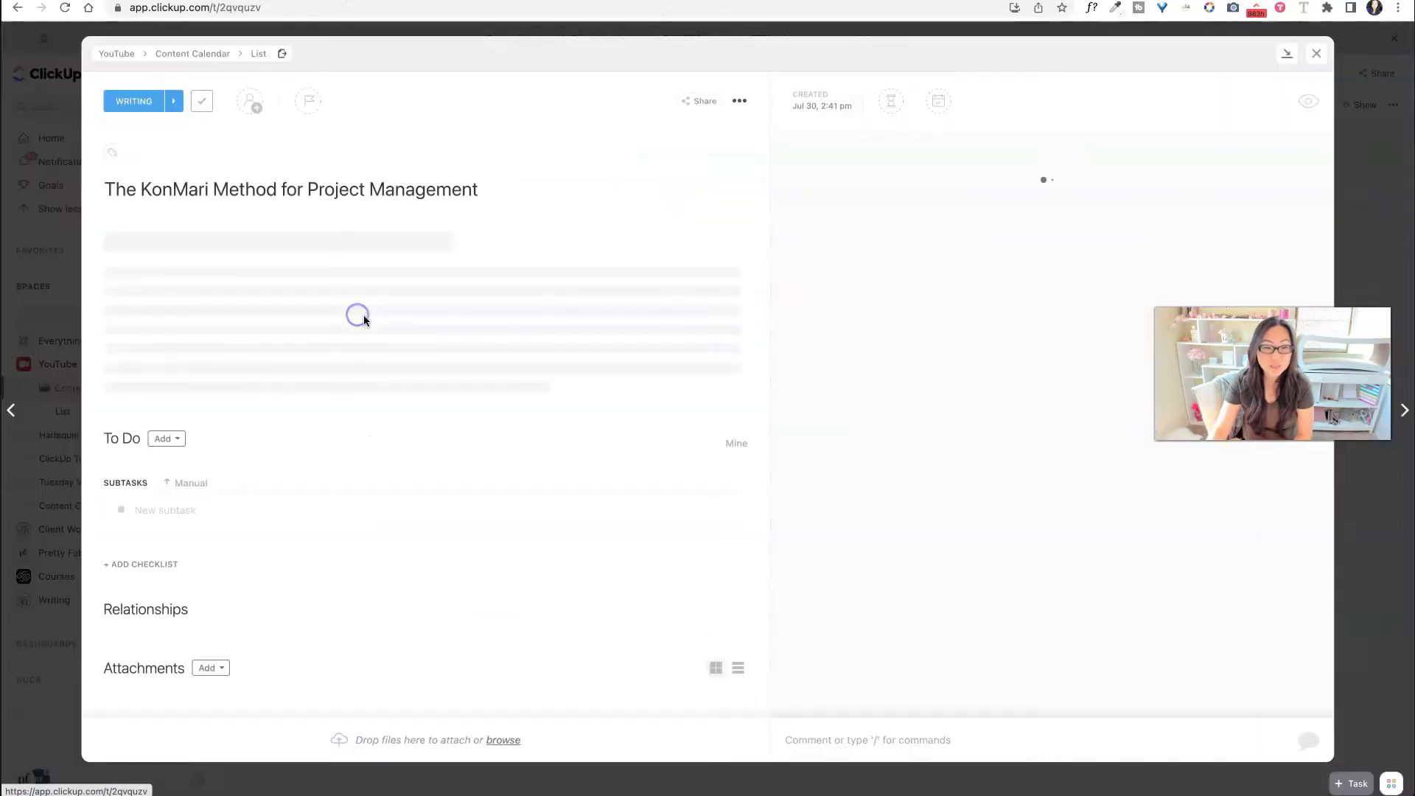
{"action": "left_click", "coordinate": [175, 103]}
{"action": "left_click", "coordinate": [127, 102]}
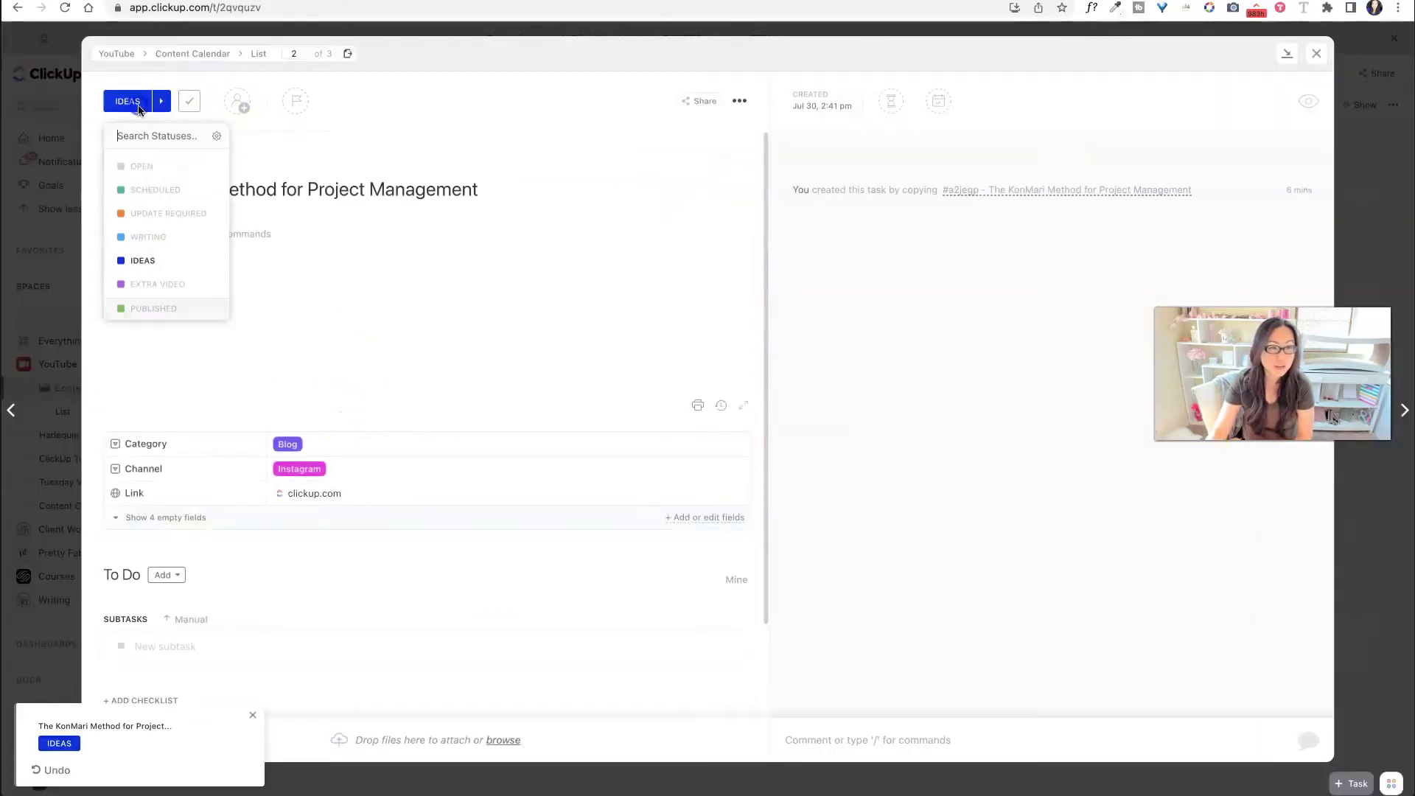
{"action": "left_click", "coordinate": [156, 284]}
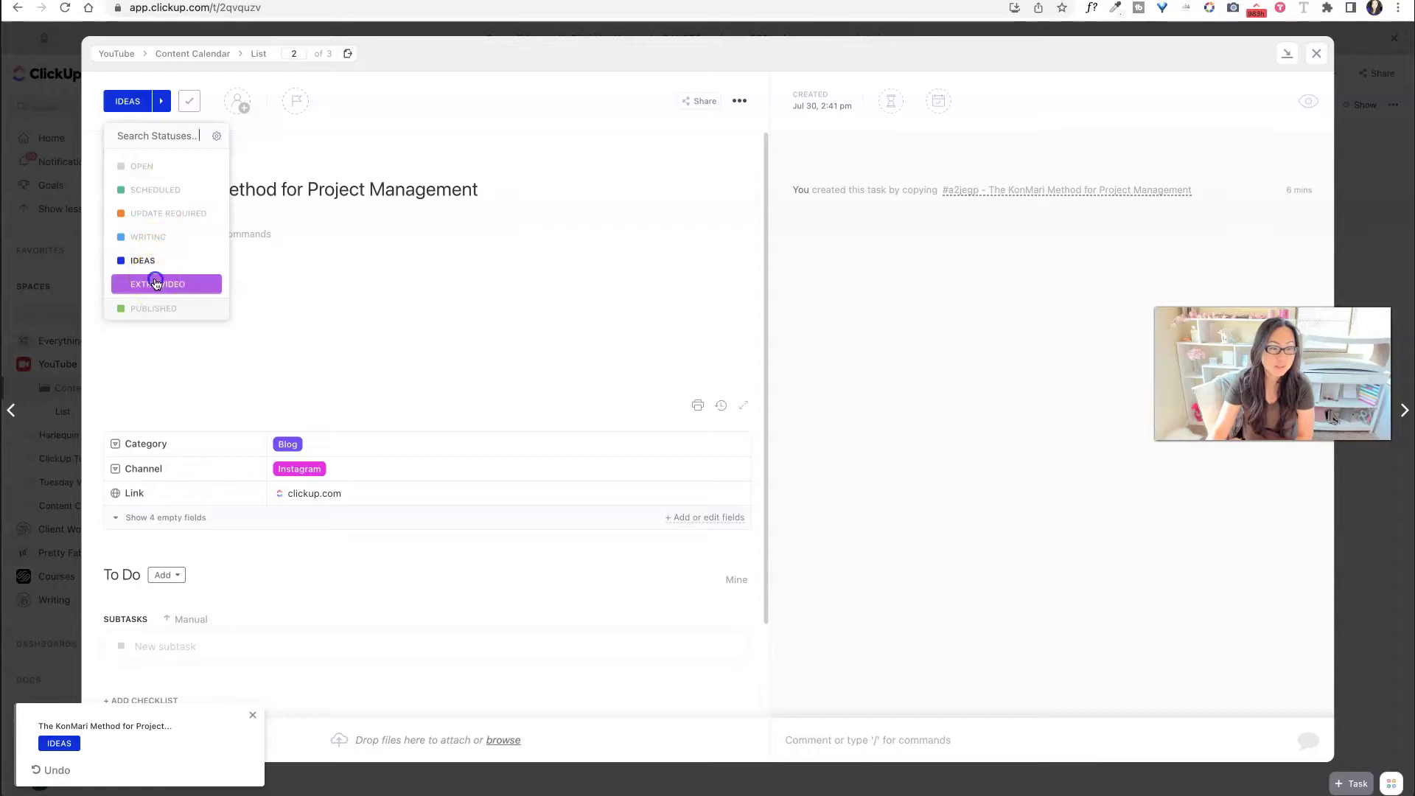
{"action": "left_click", "coordinate": [1313, 58]}
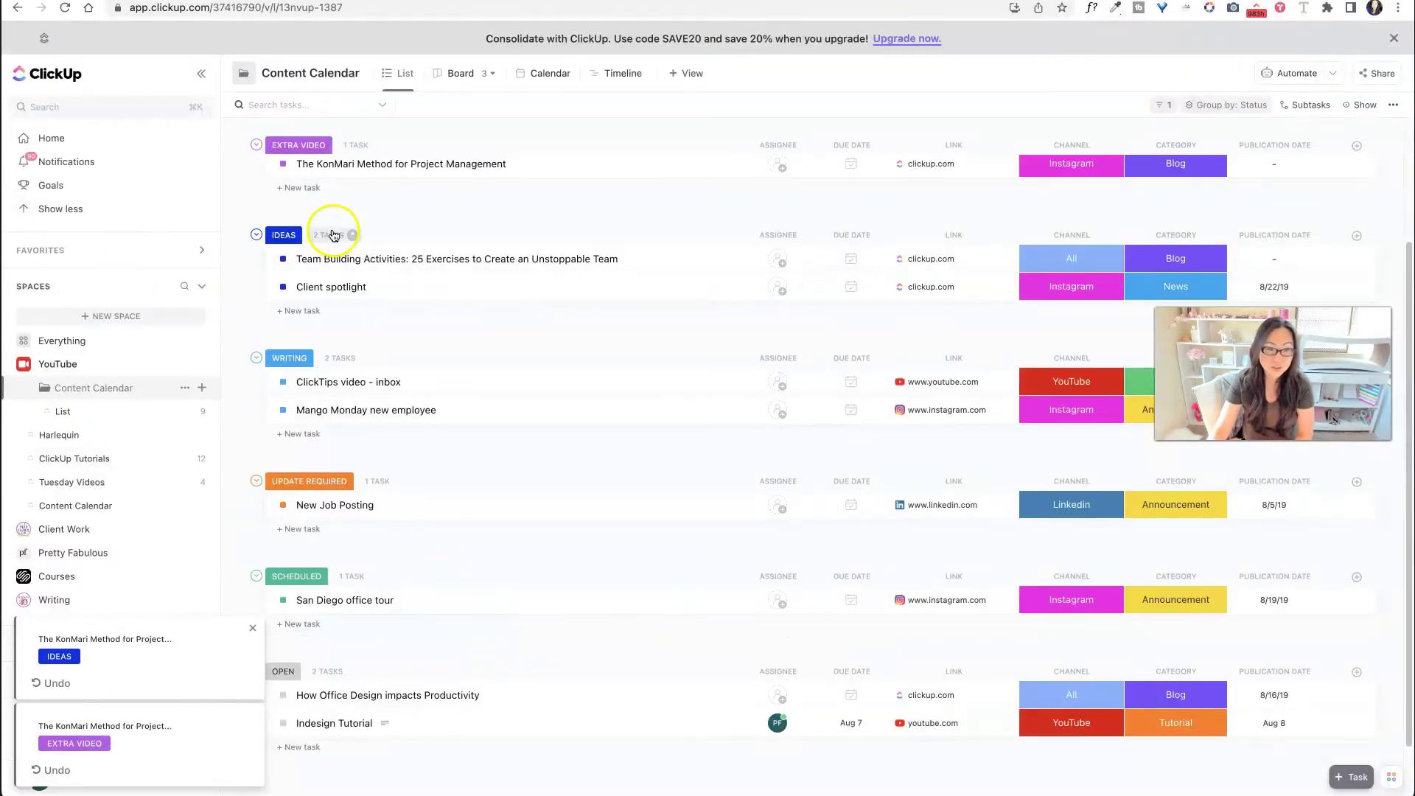
Set the Mango Monday new employee task's status to SCHEDULED
{"action": "left_click", "coordinate": [357, 412]}
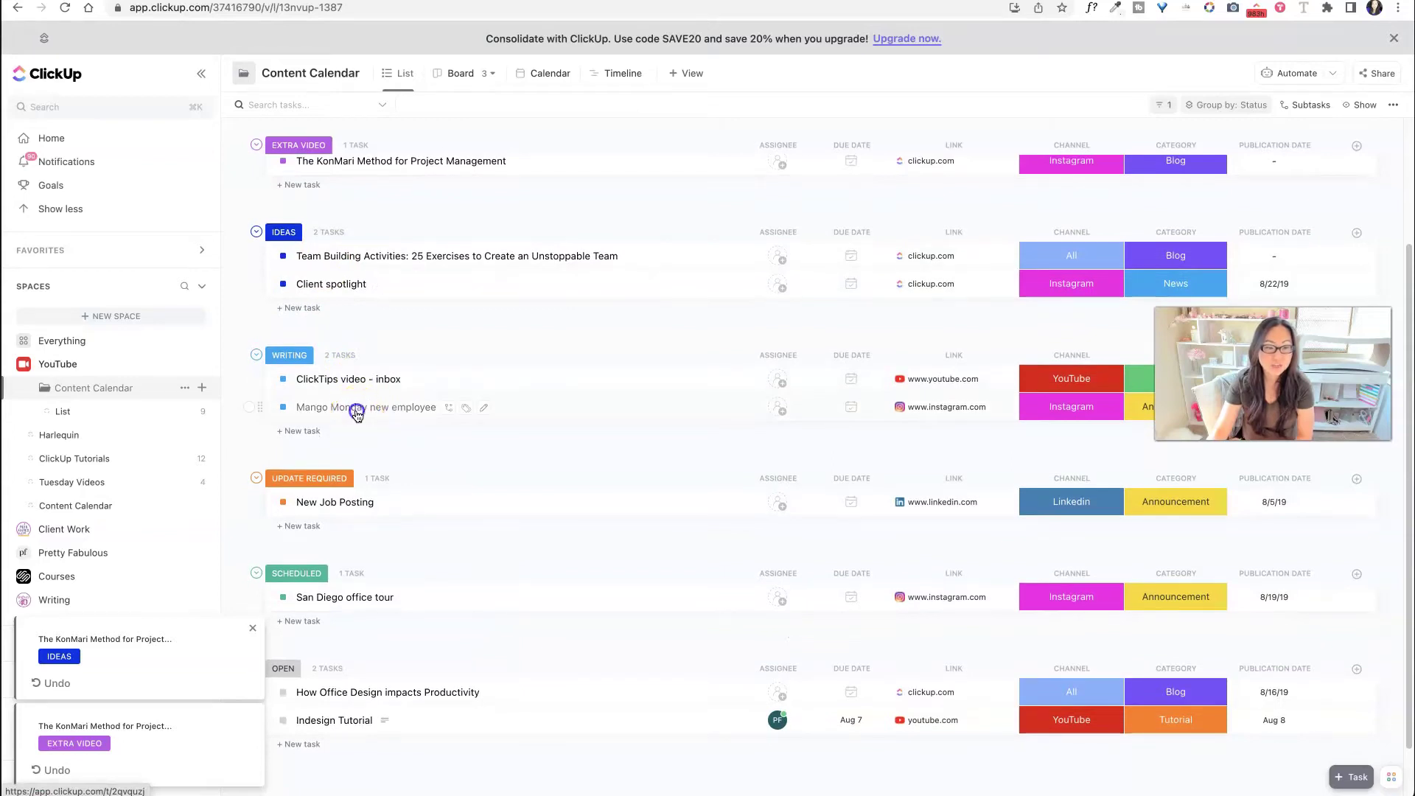
{"action": "left_click", "coordinate": [151, 102]}
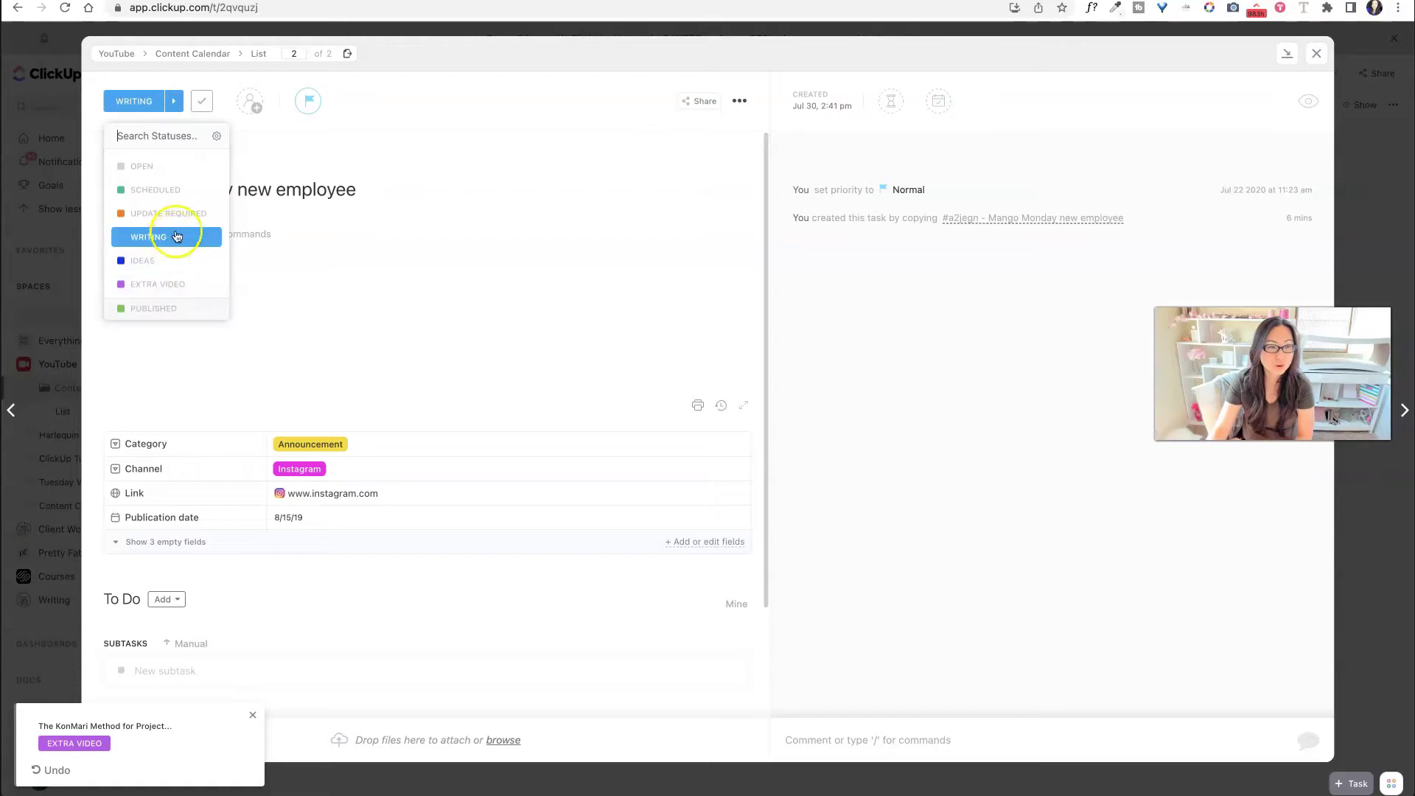
{"action": "left_click", "coordinate": [166, 190]}
{"action": "left_click", "coordinate": [1317, 53]}
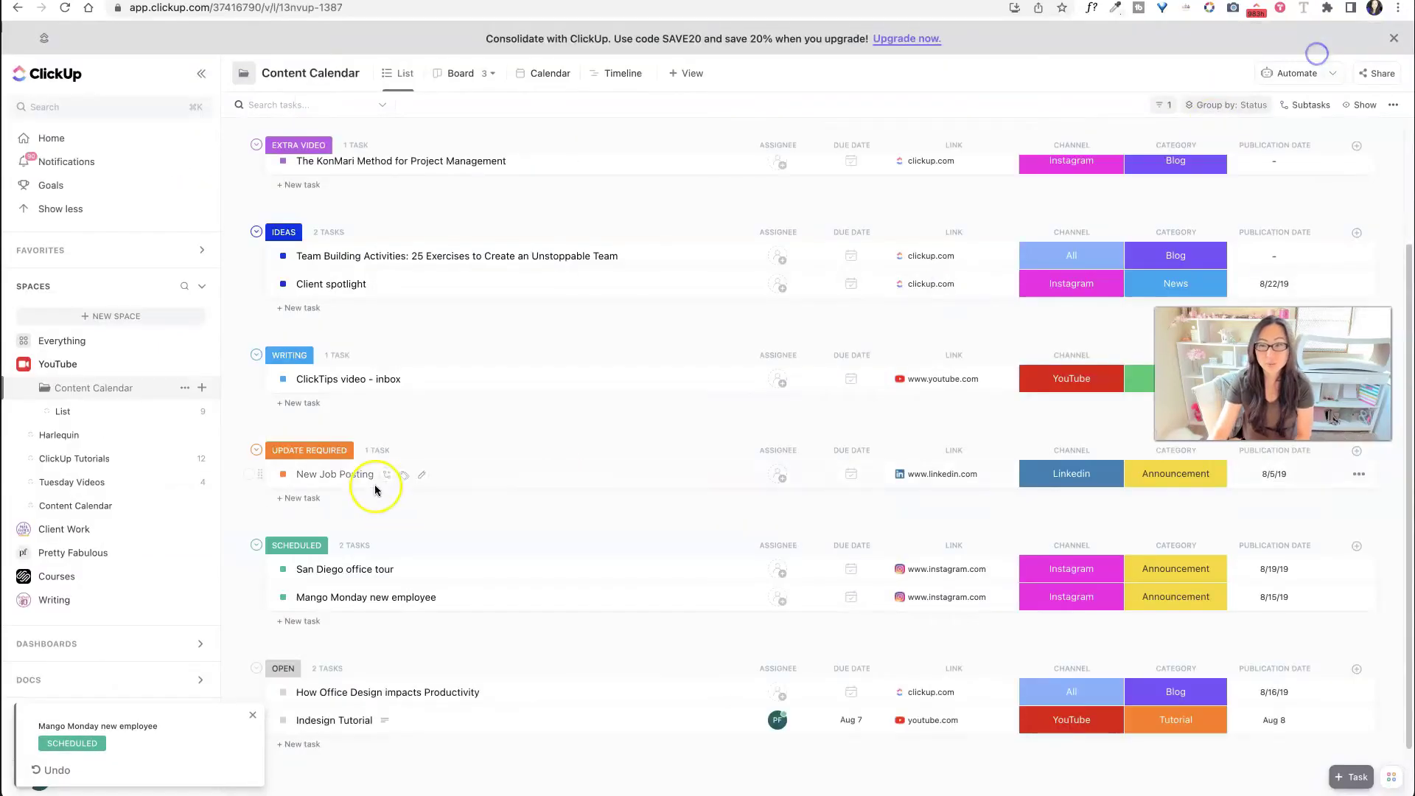